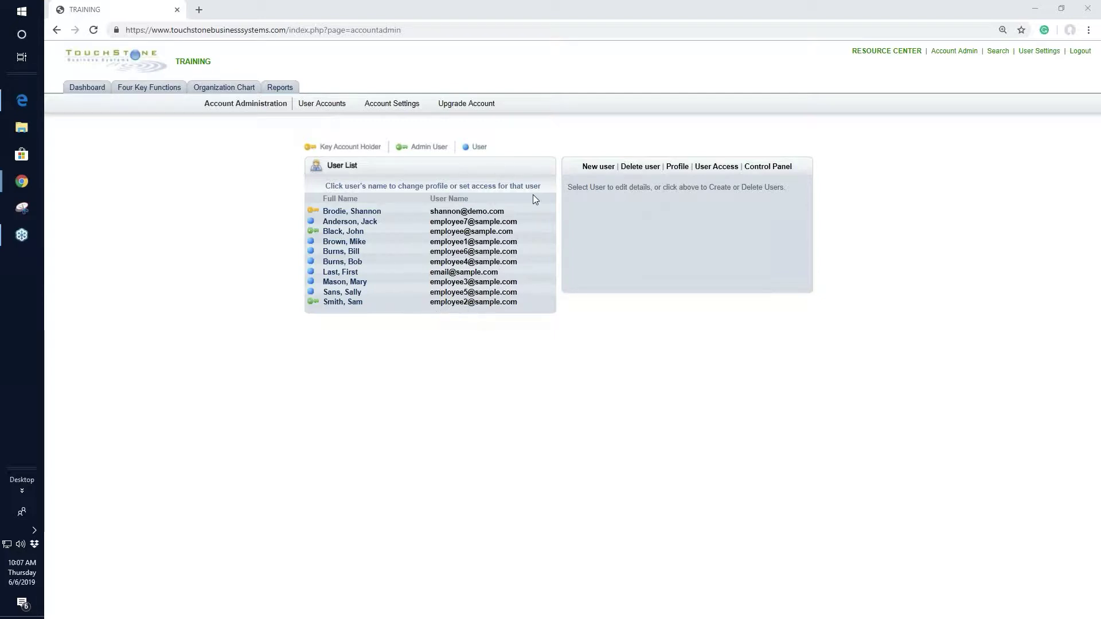
# Try adding a new user, hit the 10-user limit, and bring up the Upgrade Account options.
pyautogui.click(598, 170)
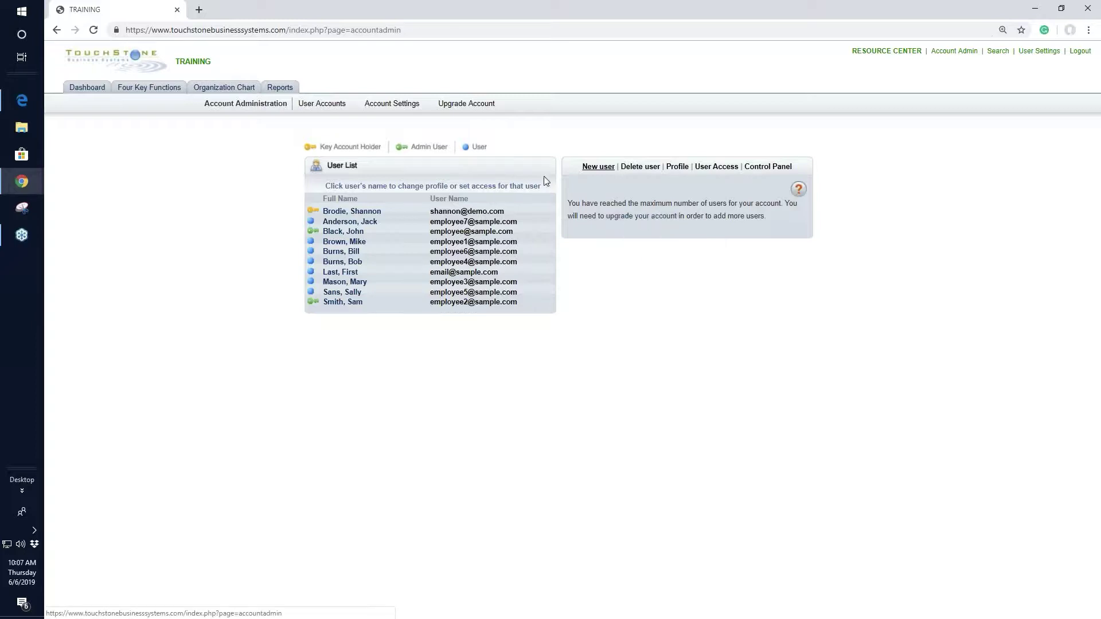
pyautogui.click(461, 108)
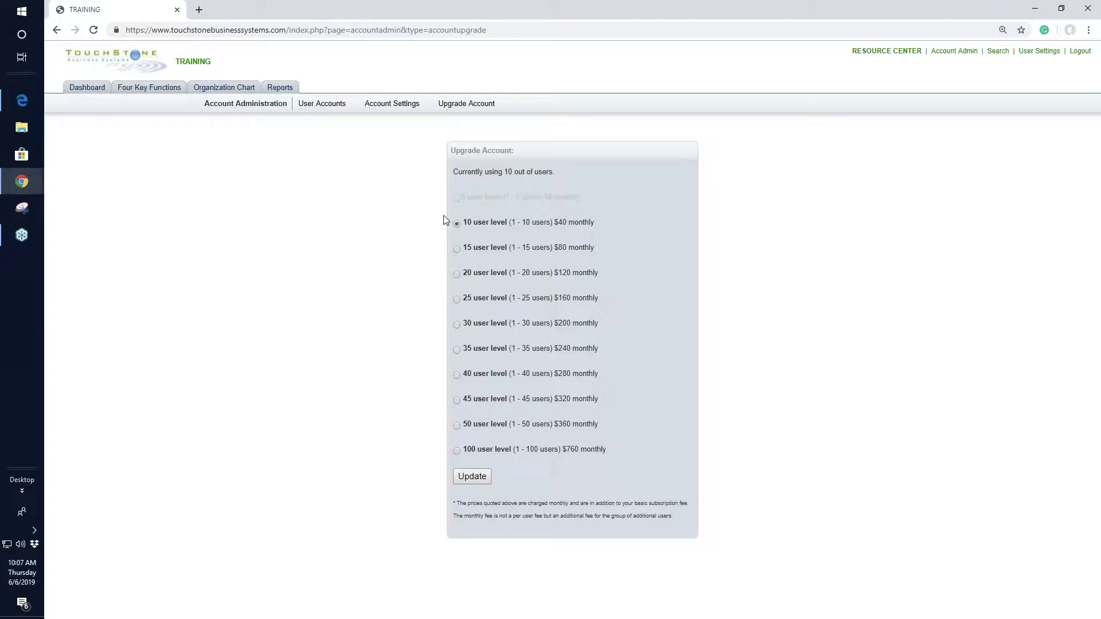
# Switch the account from the 10 to the 20 user level plan, then return to the user list.
pyautogui.click(457, 275)
pyautogui.click(472, 476)
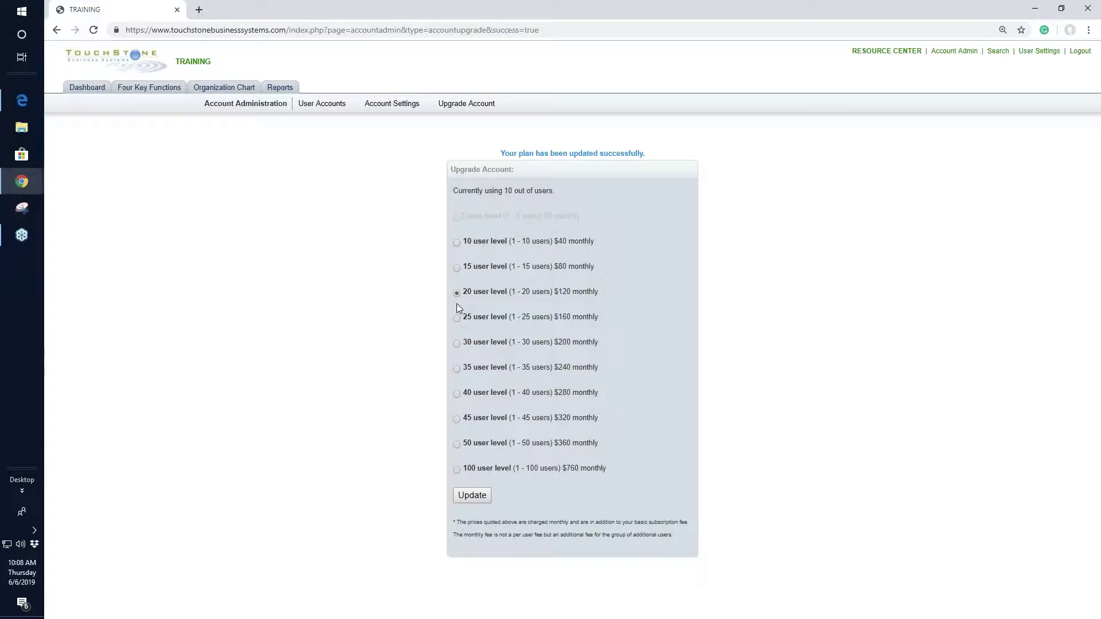
pyautogui.click(325, 111)
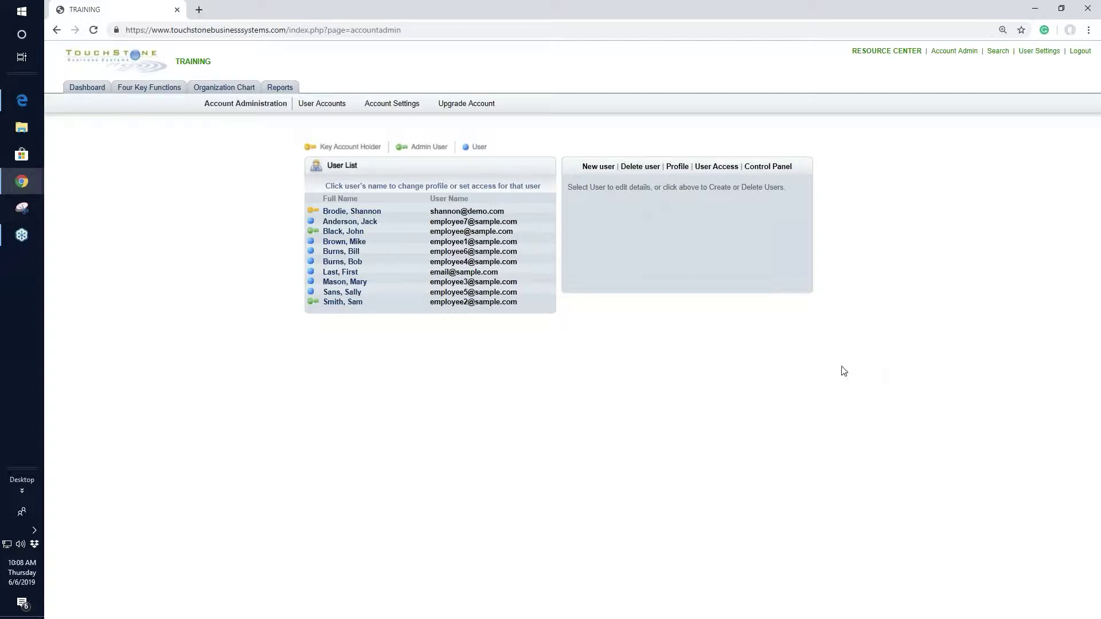
# Open a blank new-user form with the User Type set to Admin.
pyautogui.click(599, 168)
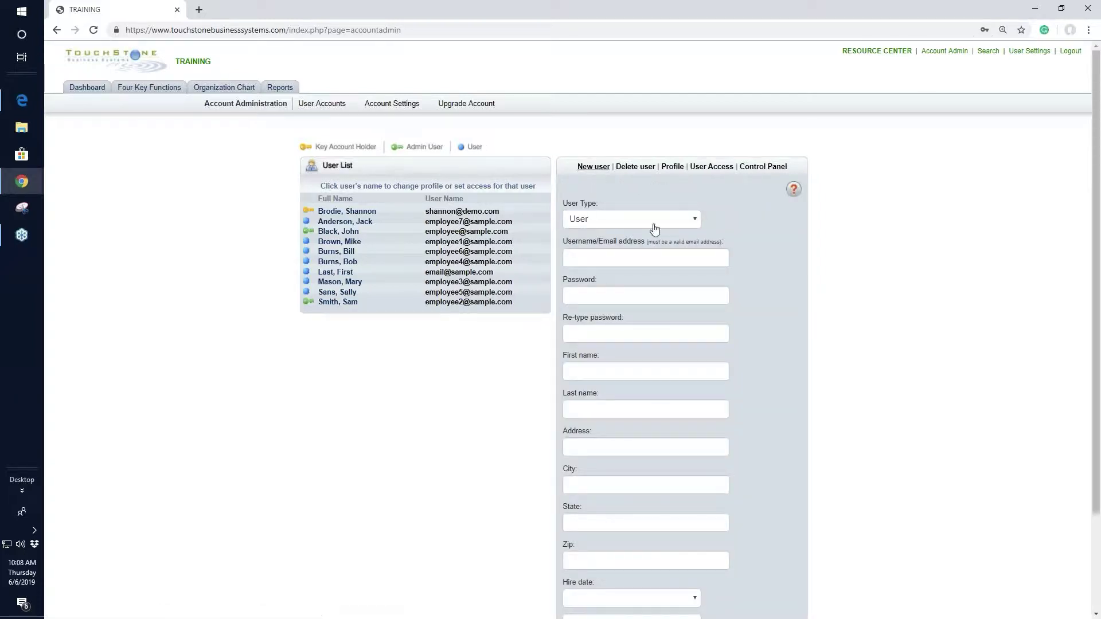
pyautogui.click(695, 222)
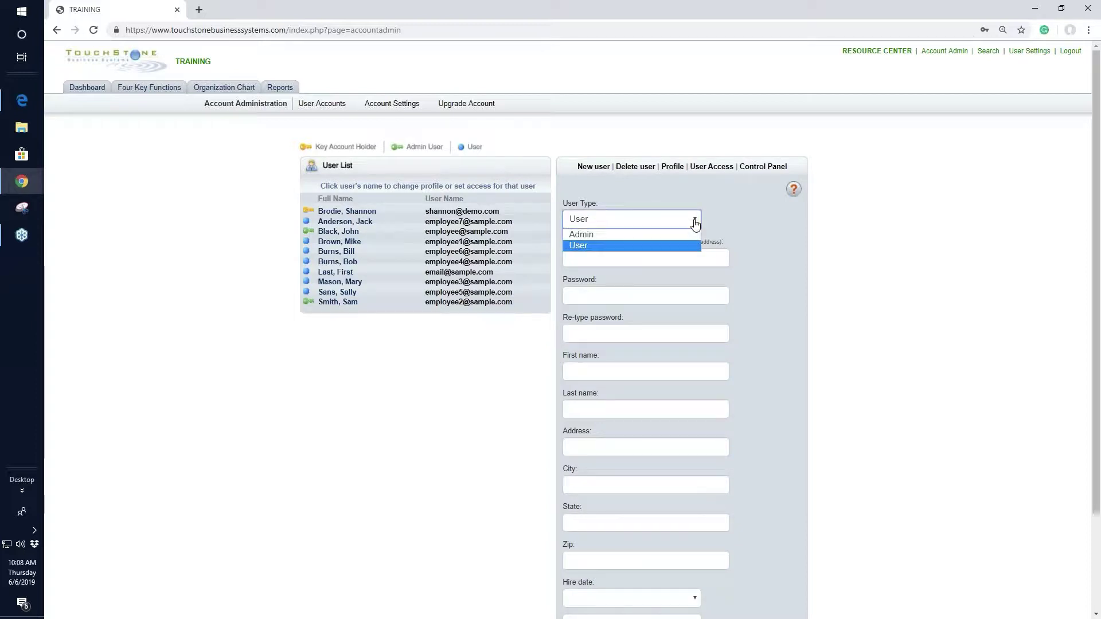
pyautogui.click(584, 232)
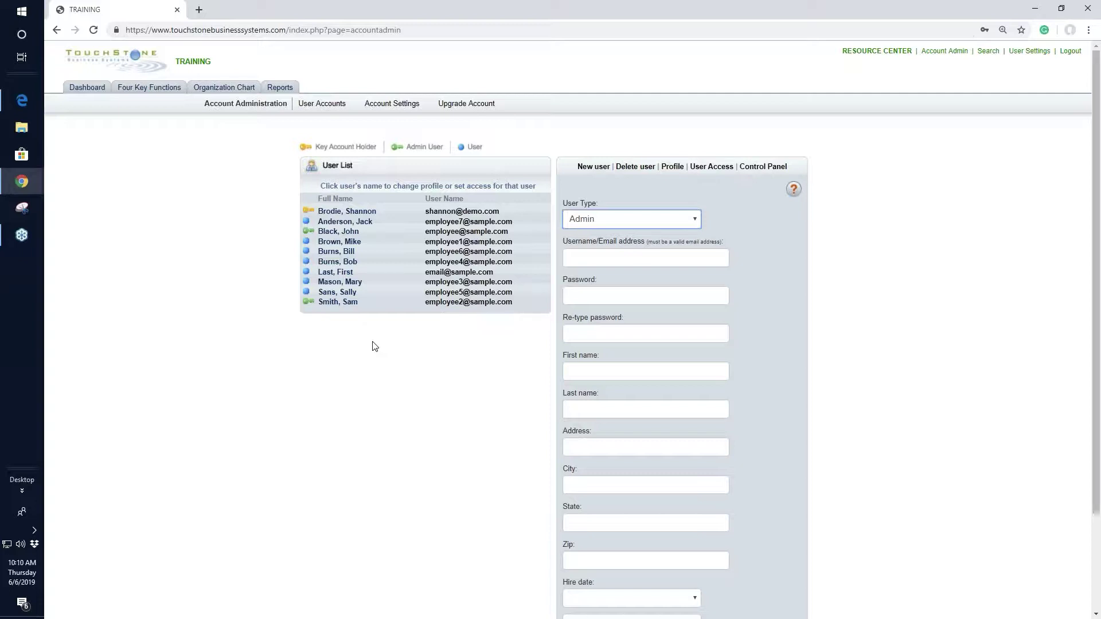
# Change the user type to User and enter the new user's e-mail as username, removing stray spaces.
pyautogui.click(697, 219)
pyautogui.click(686, 247)
pyautogui.click(607, 259)
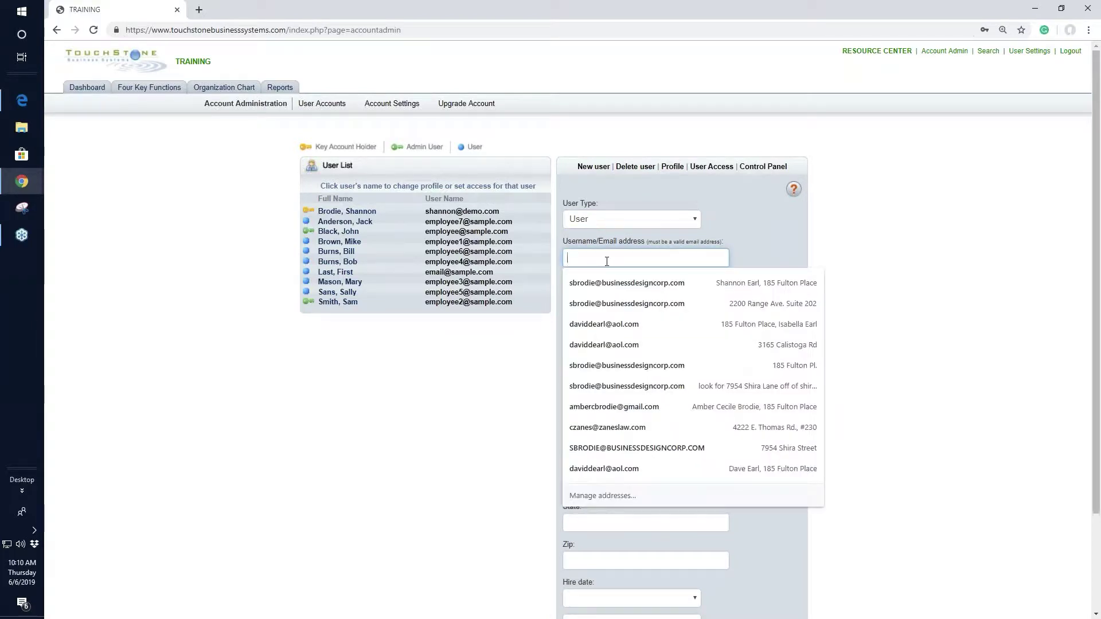
pyautogui.write('name of t')
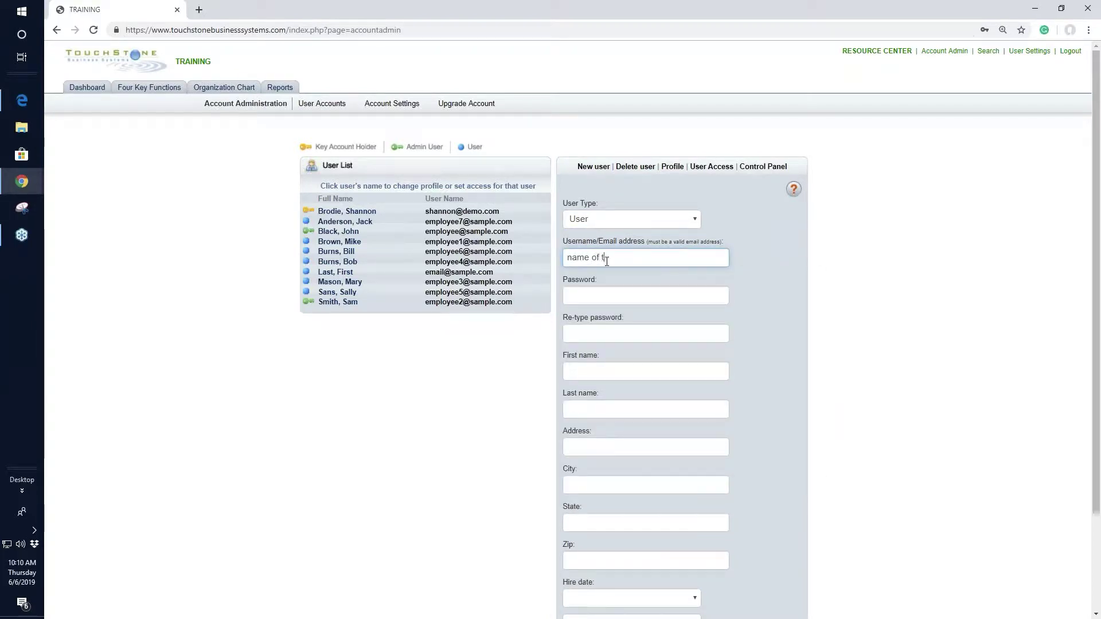
pyautogui.write('he user@email.co')
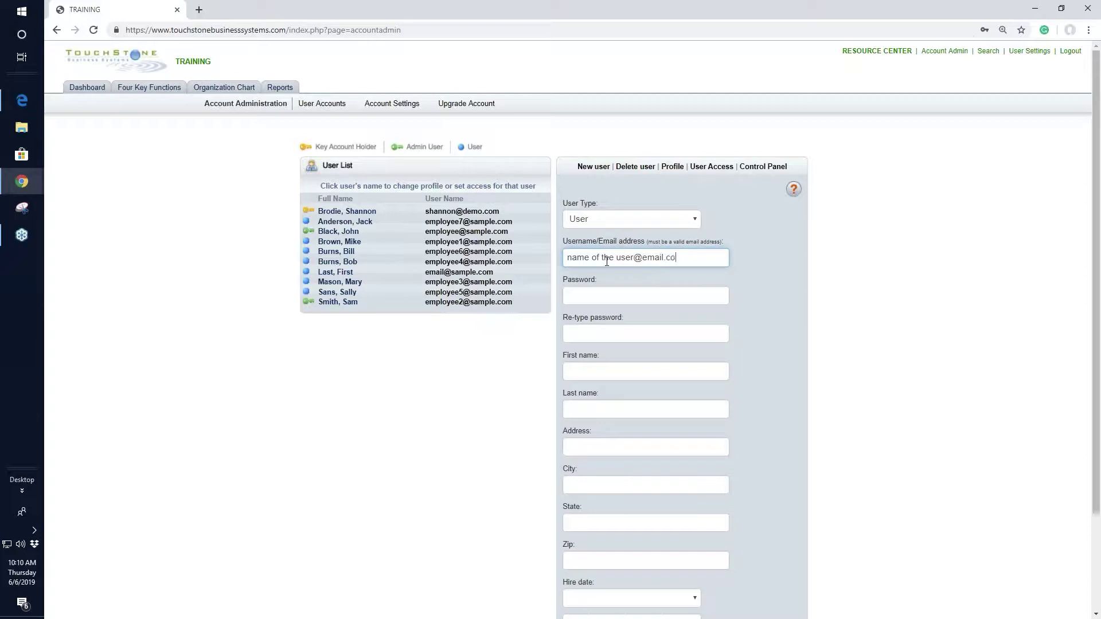
pyautogui.write('m')
pyautogui.click(603, 259)
pyautogui.press('BackSpace')
pyautogui.click(593, 259)
pyautogui.press('BackSpace')
pyautogui.click(612, 260)
pyautogui.press('BackSpace')
# Enter the password twice to match and fill in the first and last name fields.
pyautogui.click(634, 296)
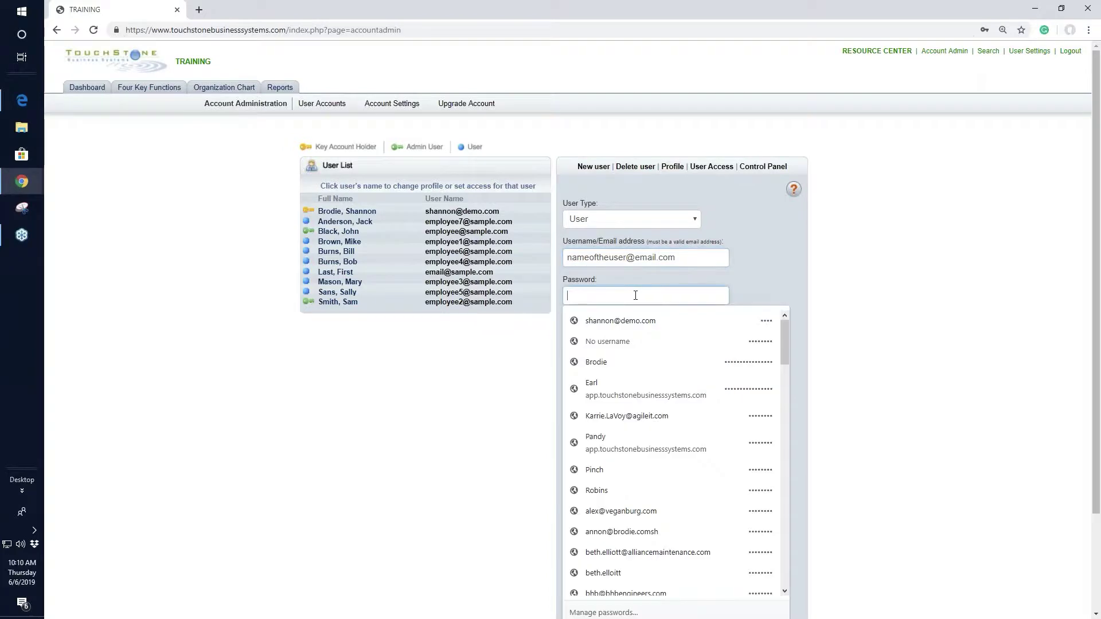
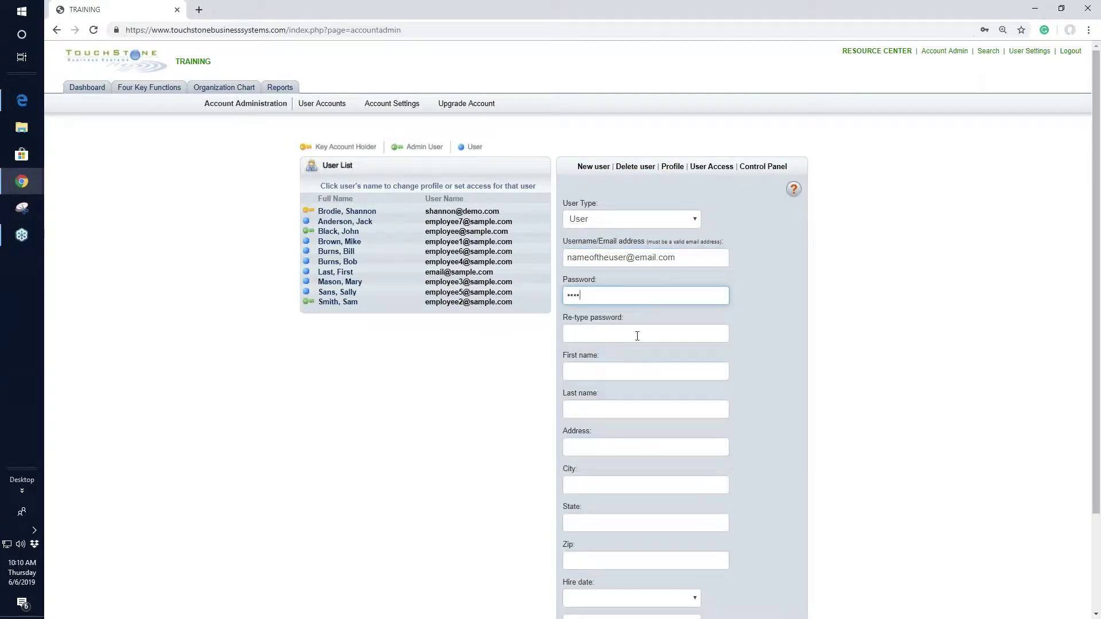
pyautogui.click(637, 335)
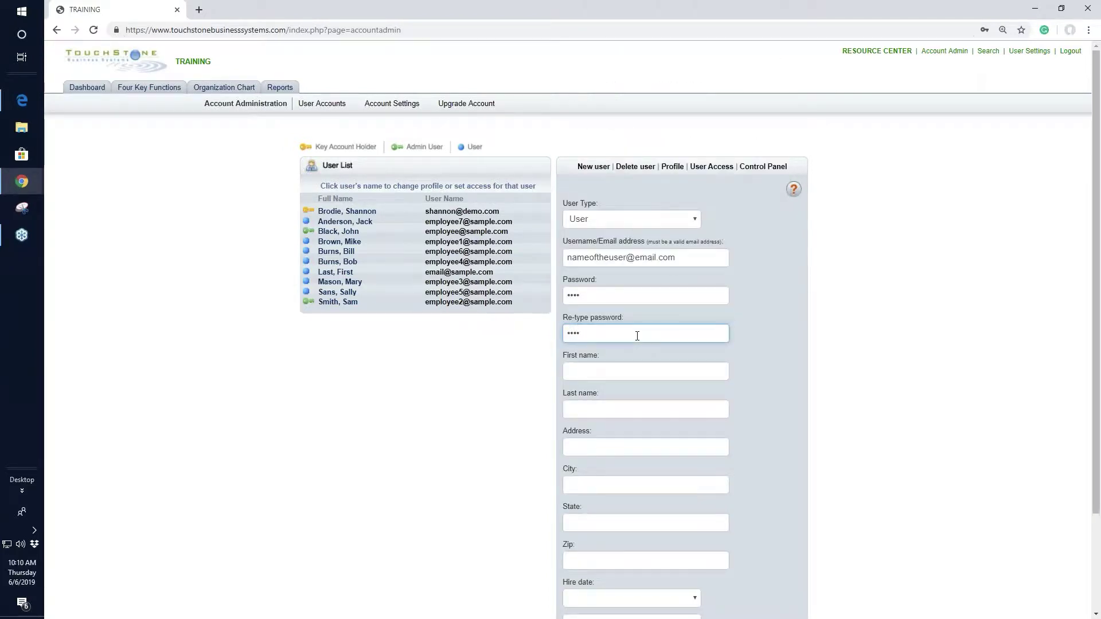
pyautogui.click(606, 373)
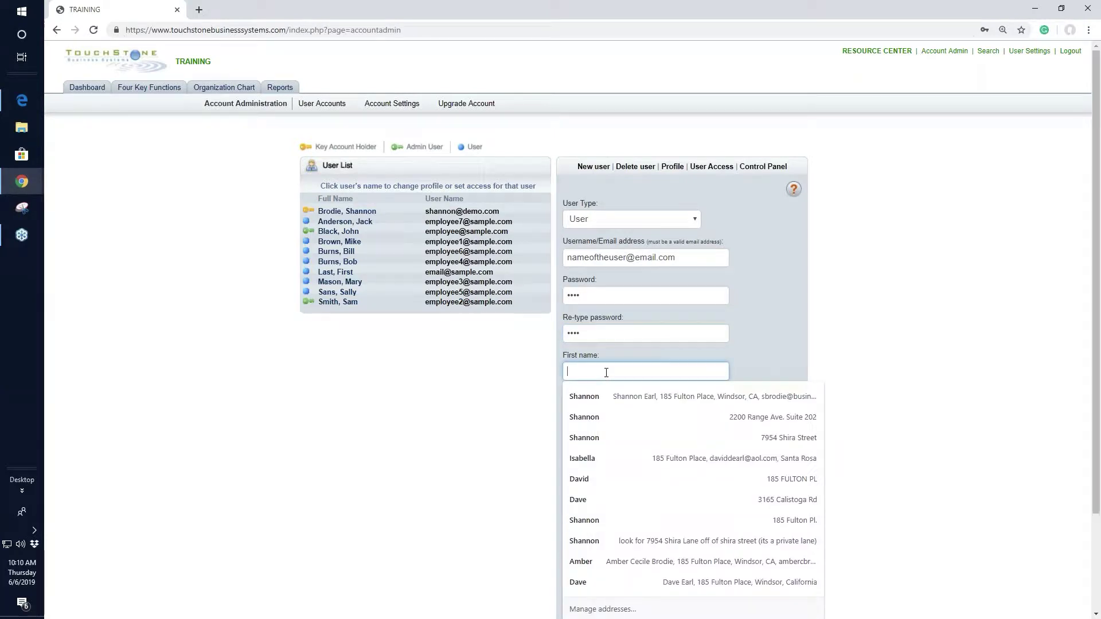
pyautogui.write('Frist')
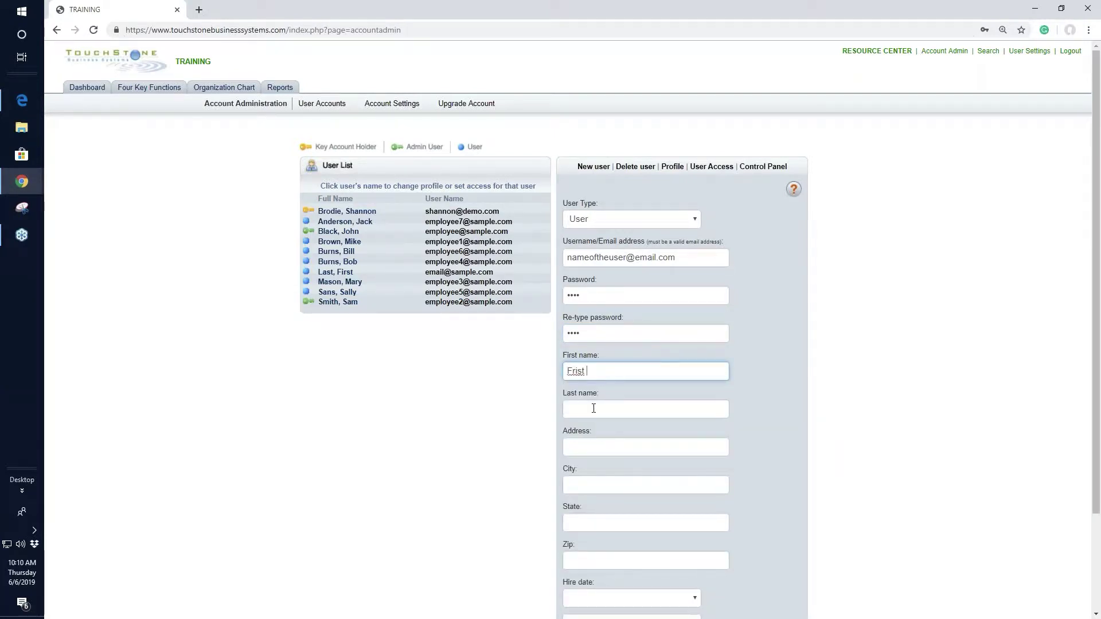
pyautogui.click(593, 408)
pyautogui.write('Last')
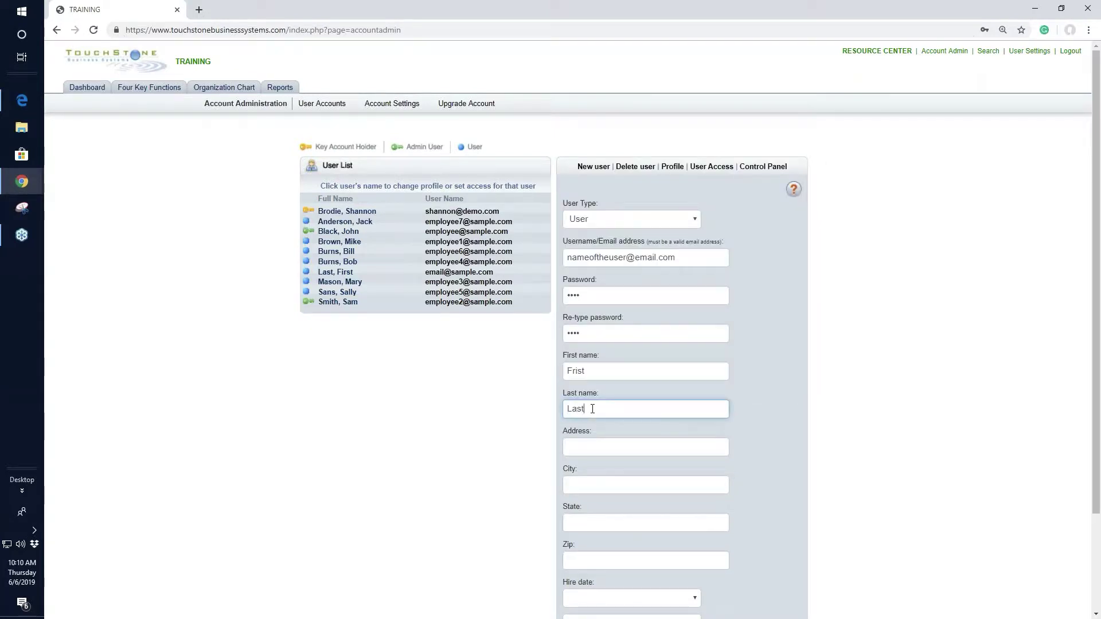
pyautogui.scroll(-2, 587, 317)
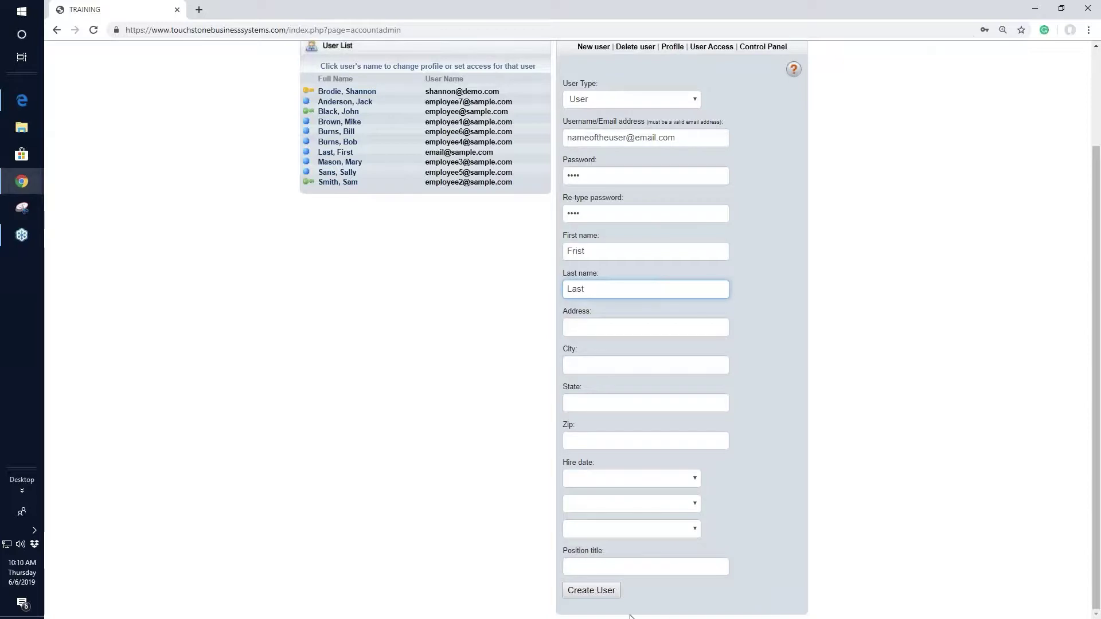
# Save the new user, bringing the list to eleven users, and open its profile.
pyautogui.click(585, 591)
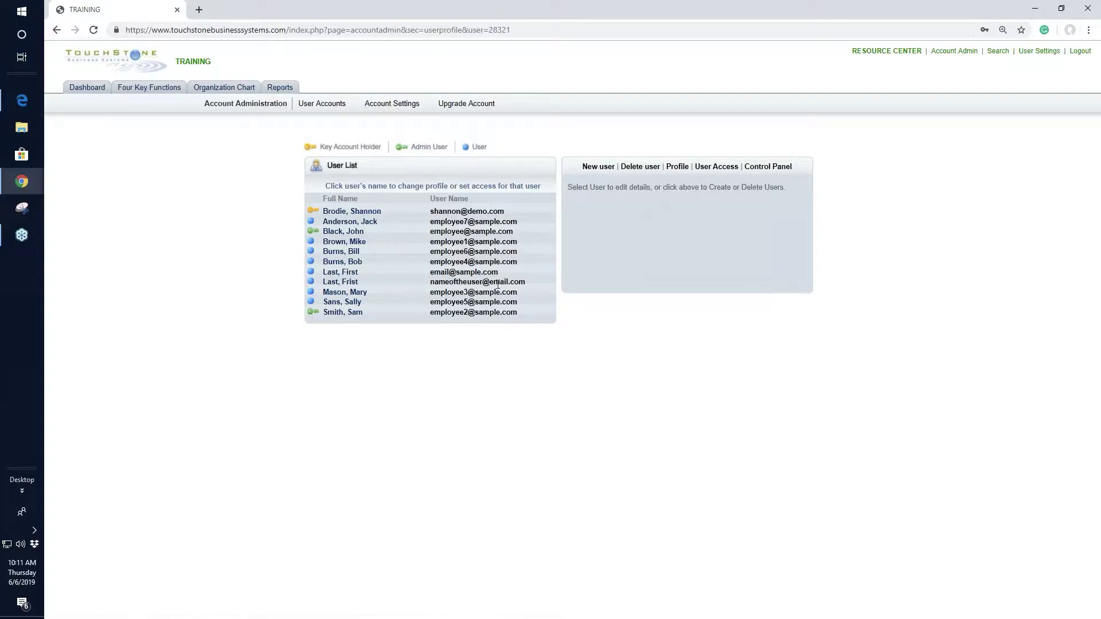
pyautogui.click(347, 283)
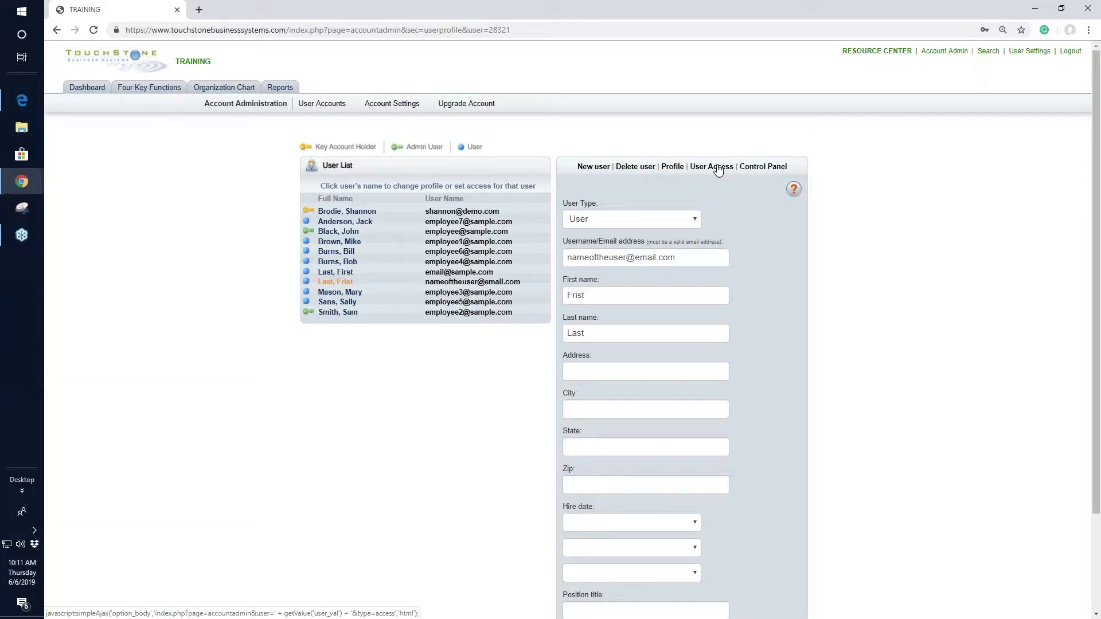
# Show the new user's User Access rights from Board of Directors down to I.T.
pyautogui.click(718, 169)
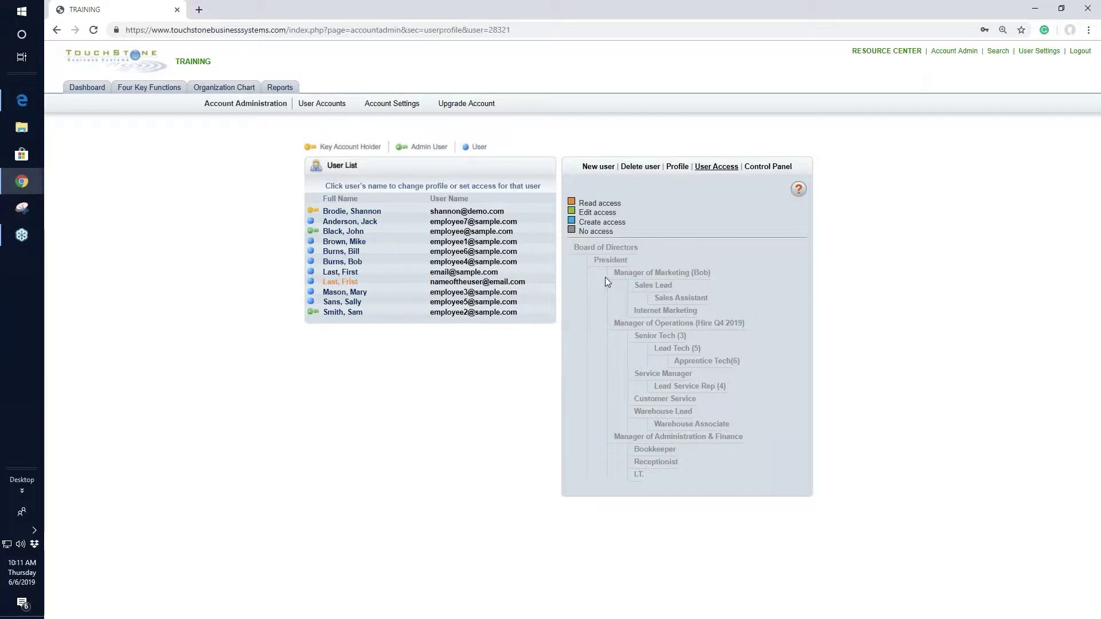
# Go to the Organization Chart and open the Bookkeeper node's job description.
pyautogui.click(223, 90)
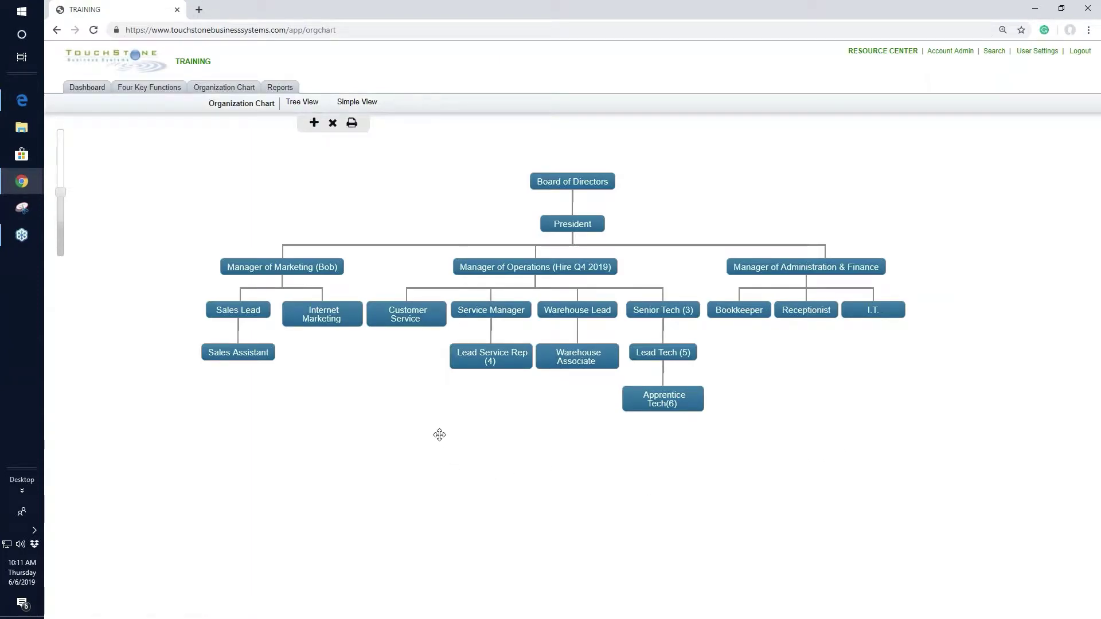
pyautogui.click(741, 318)
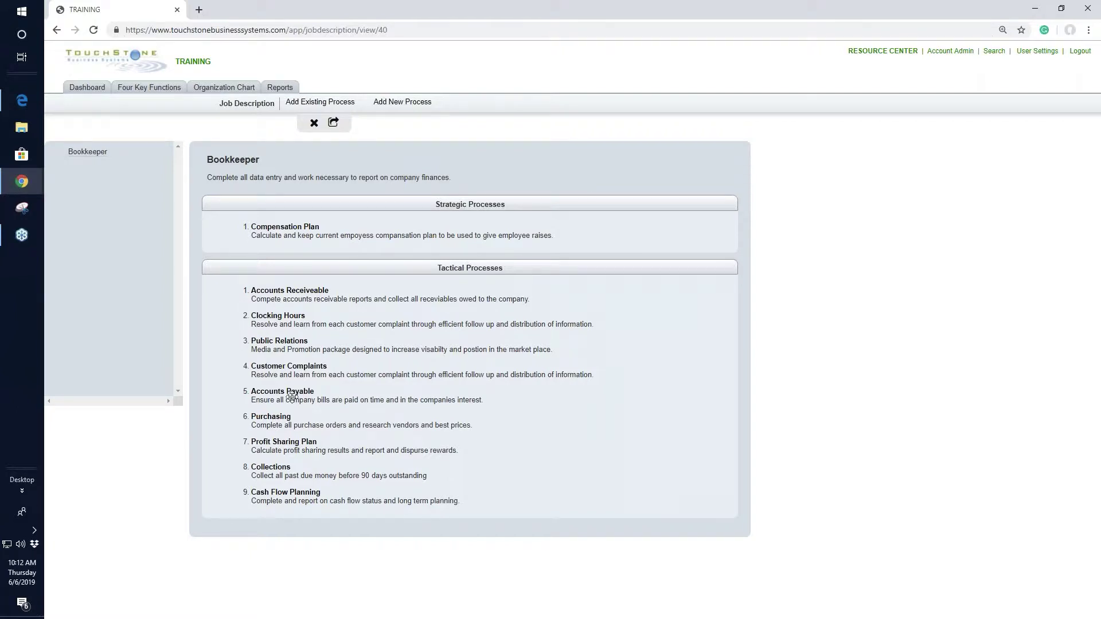
# Browse the Customer Complaints and Collections processes, then open the Compensation Plan process.
pyautogui.click(308, 371)
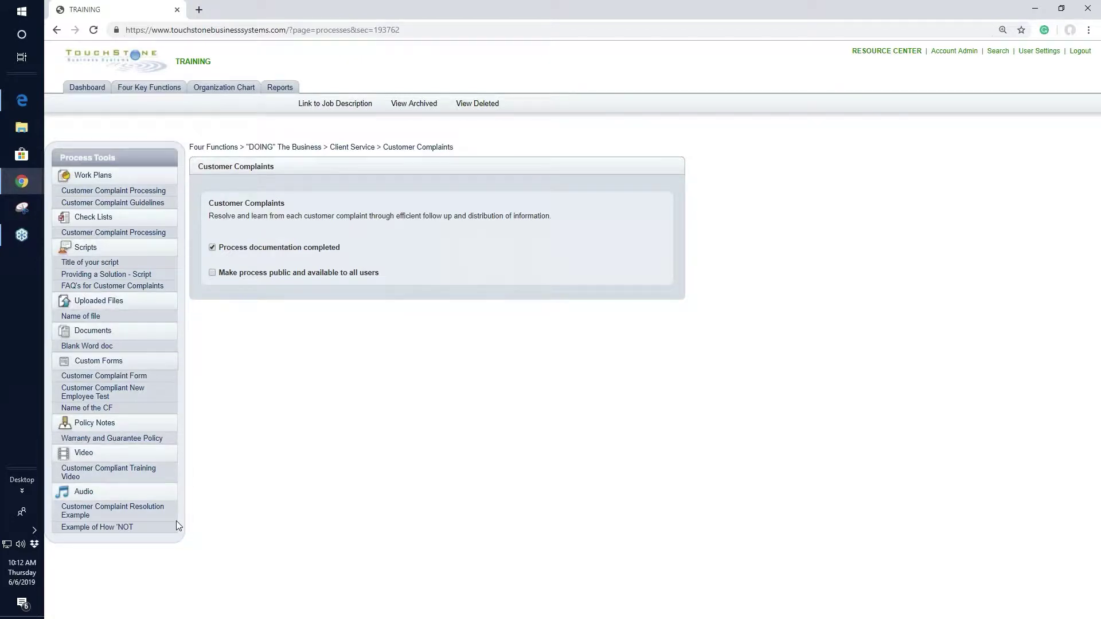
pyautogui.click(56, 31)
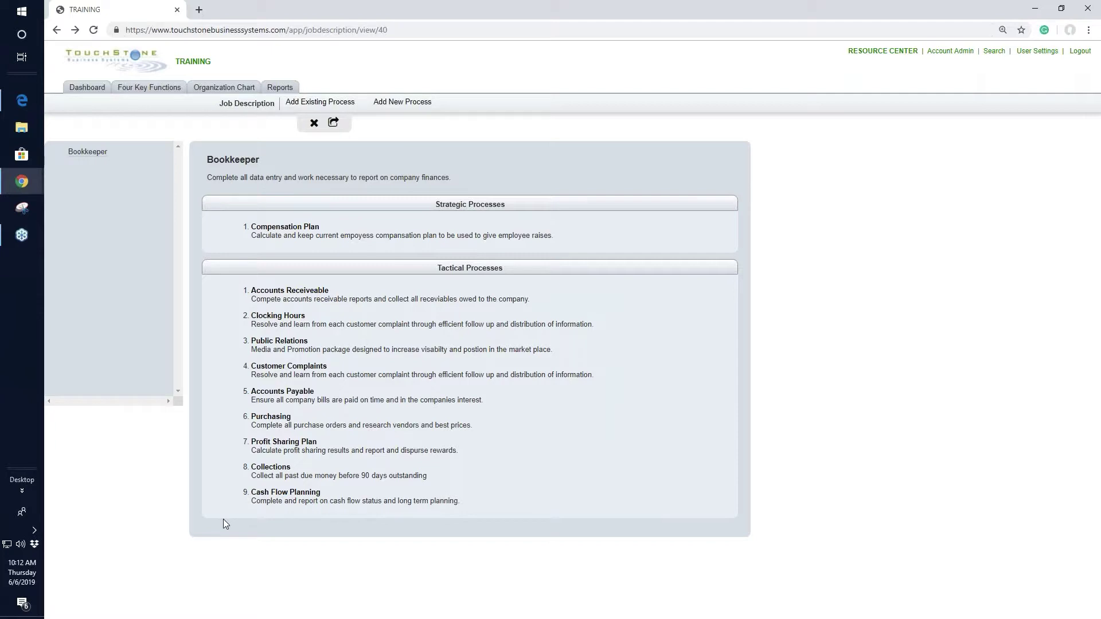
pyautogui.click(276, 473)
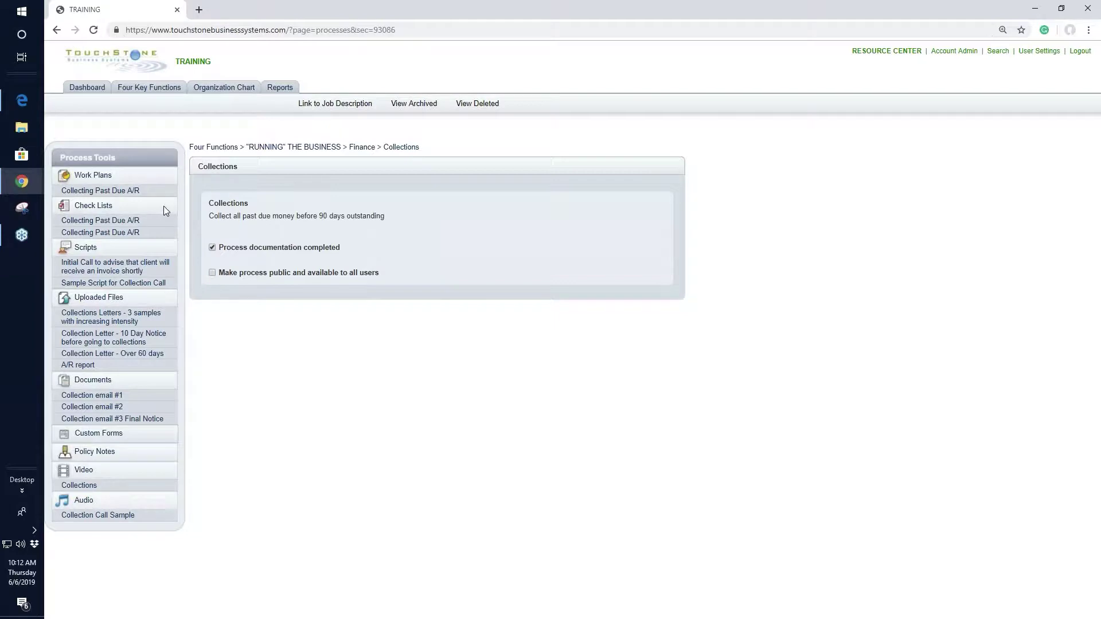
pyautogui.click(56, 30)
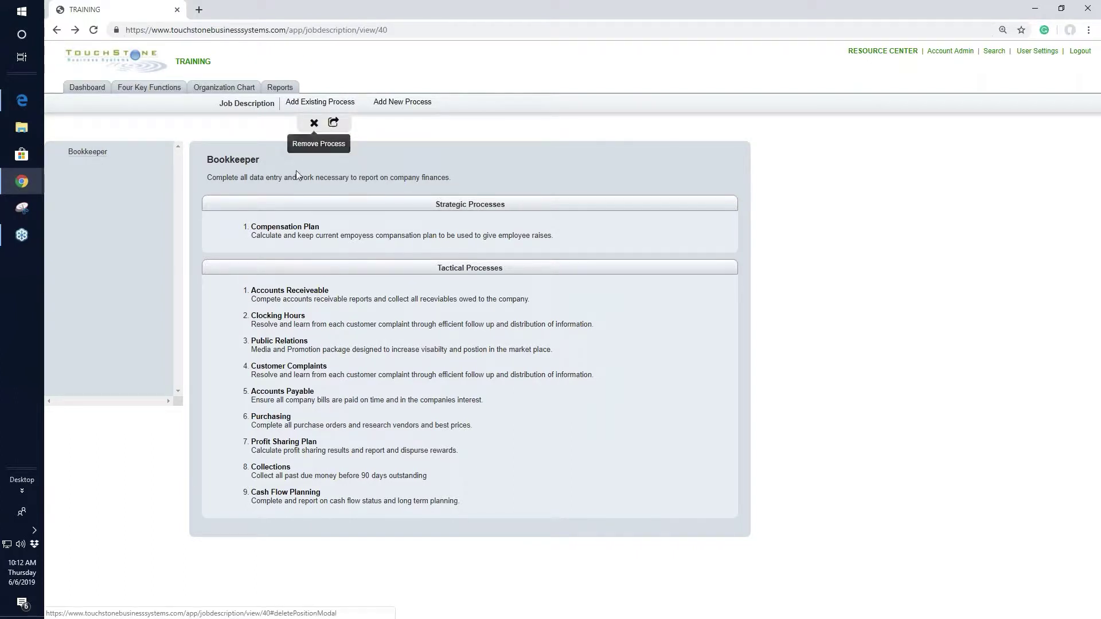
pyautogui.click(293, 228)
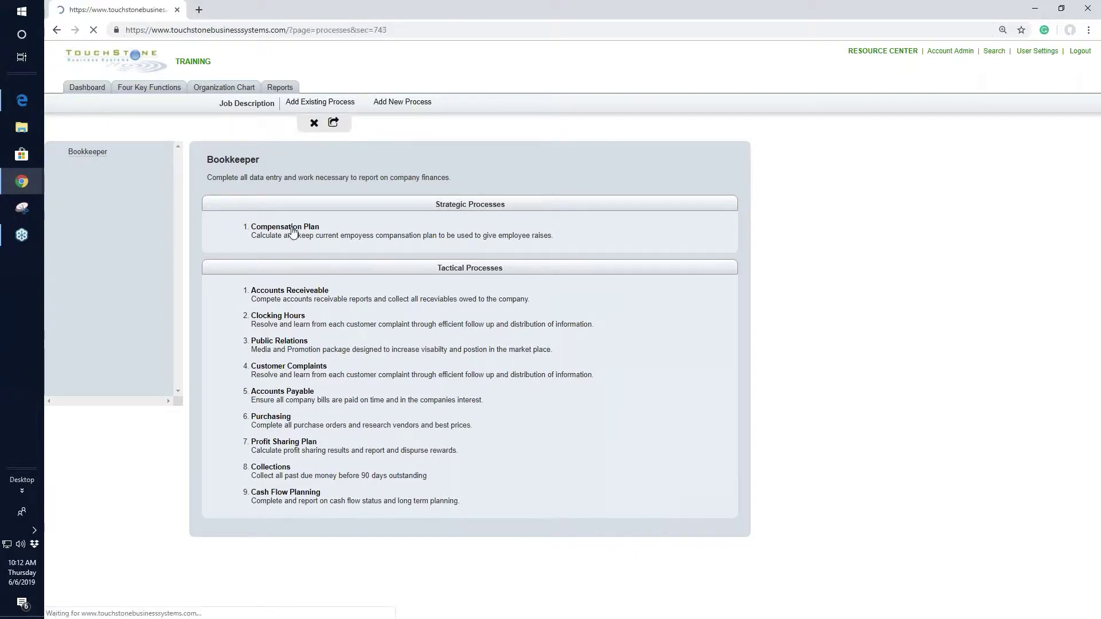
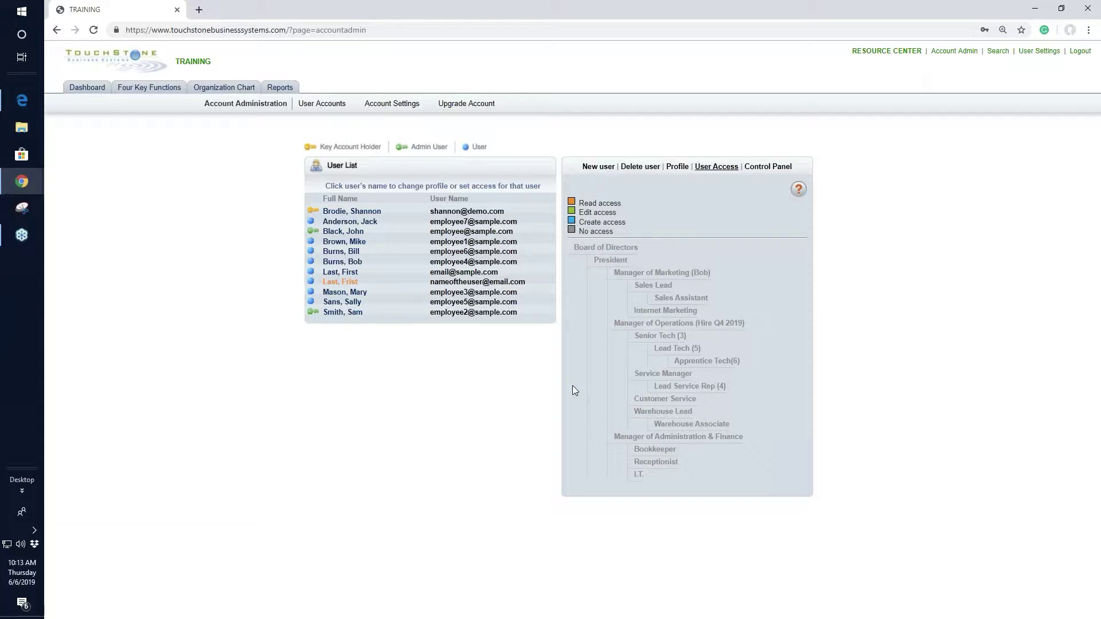
# Give the user Read access to the Bookkeeper position in the access chart.
pyautogui.click(657, 450)
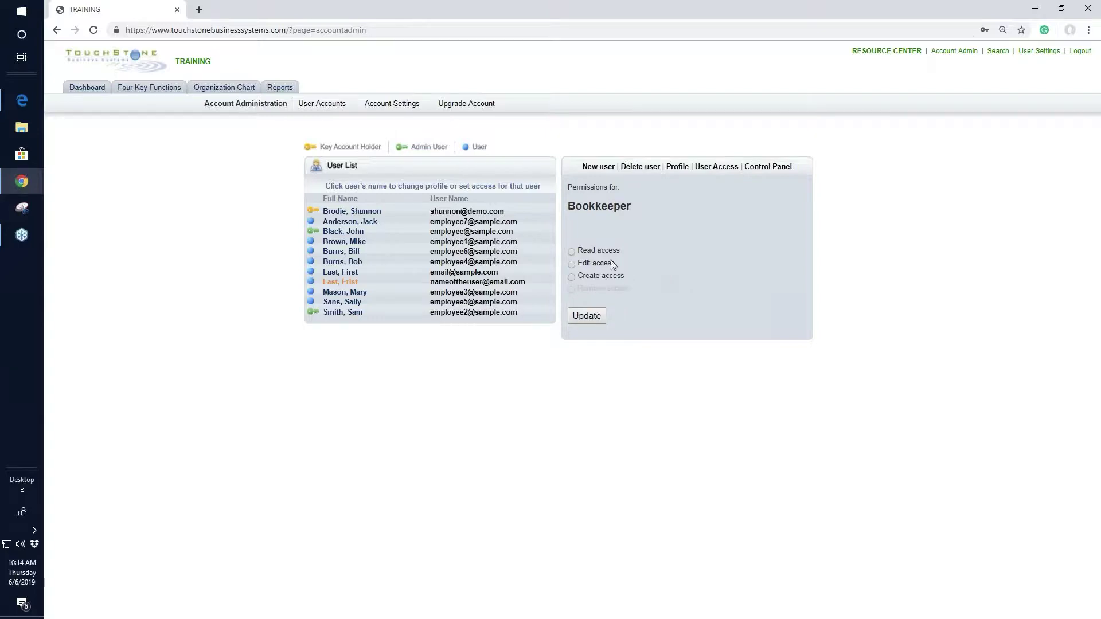
pyautogui.click(572, 252)
pyautogui.click(587, 317)
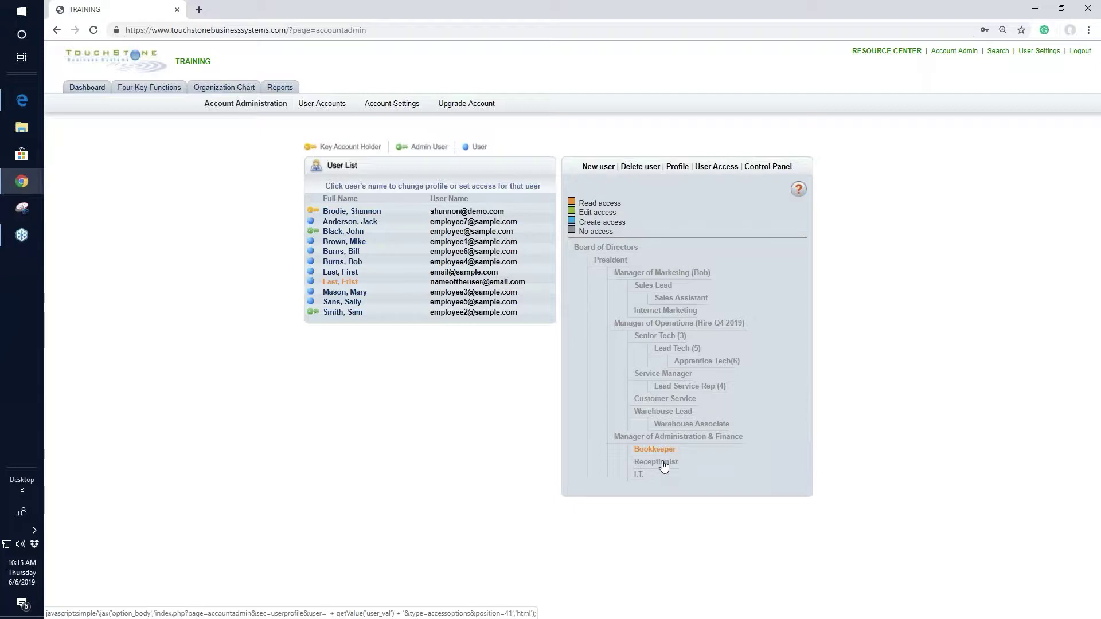
# Add Read access to the Receptionist position for the same user.
pyautogui.click(654, 465)
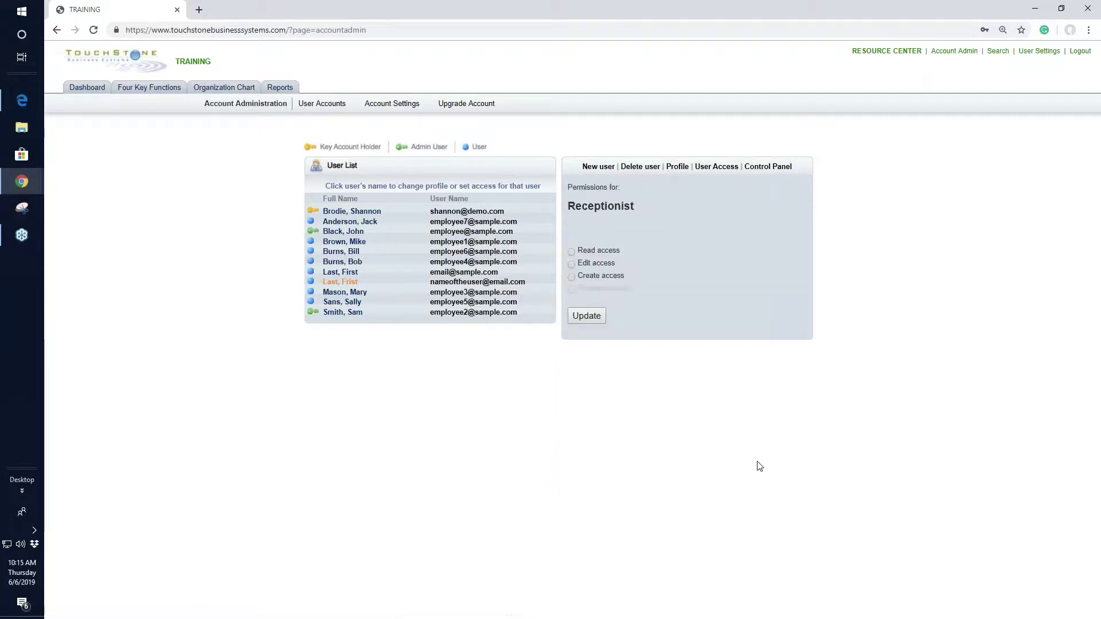
pyautogui.click(571, 252)
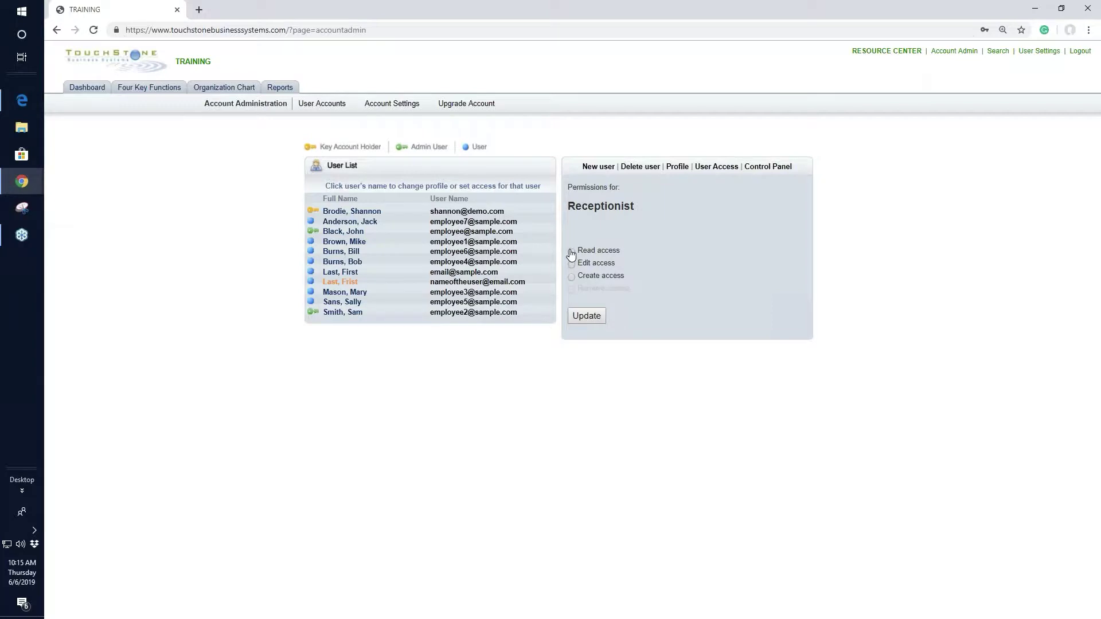
pyautogui.click(587, 317)
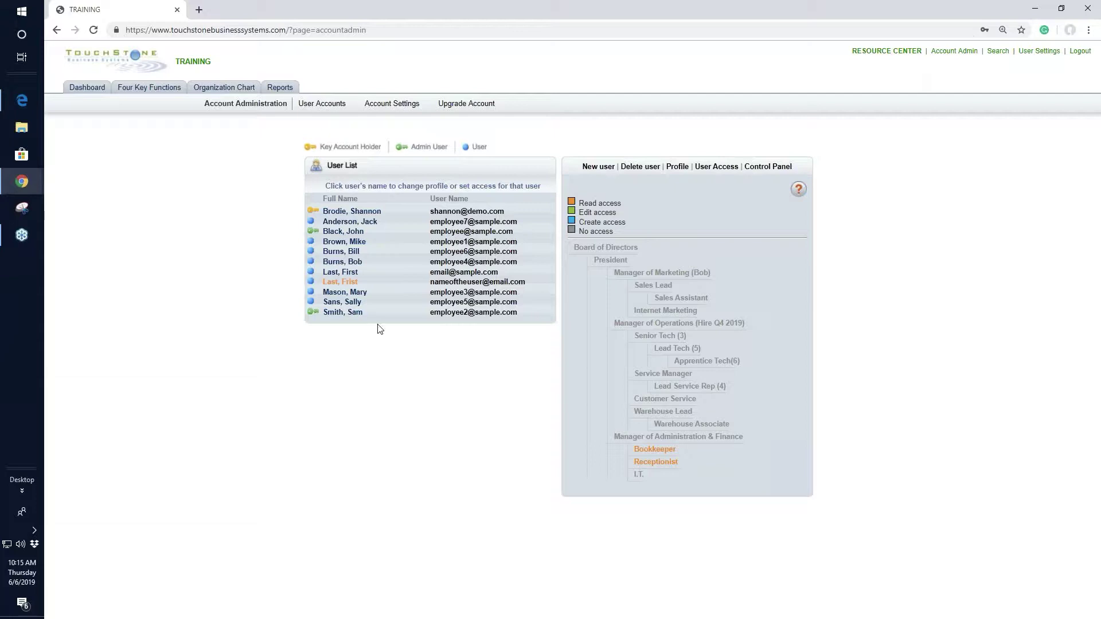
# Select the second user and grant Create access to Manager of Administration & Finance.
pyautogui.click(351, 242)
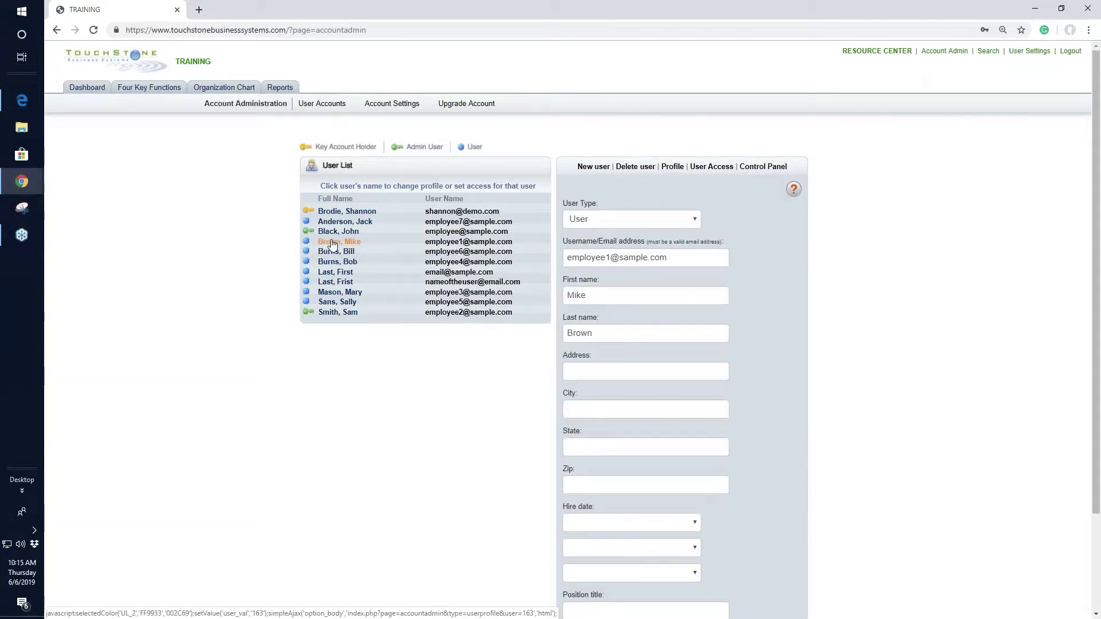
pyautogui.click(714, 171)
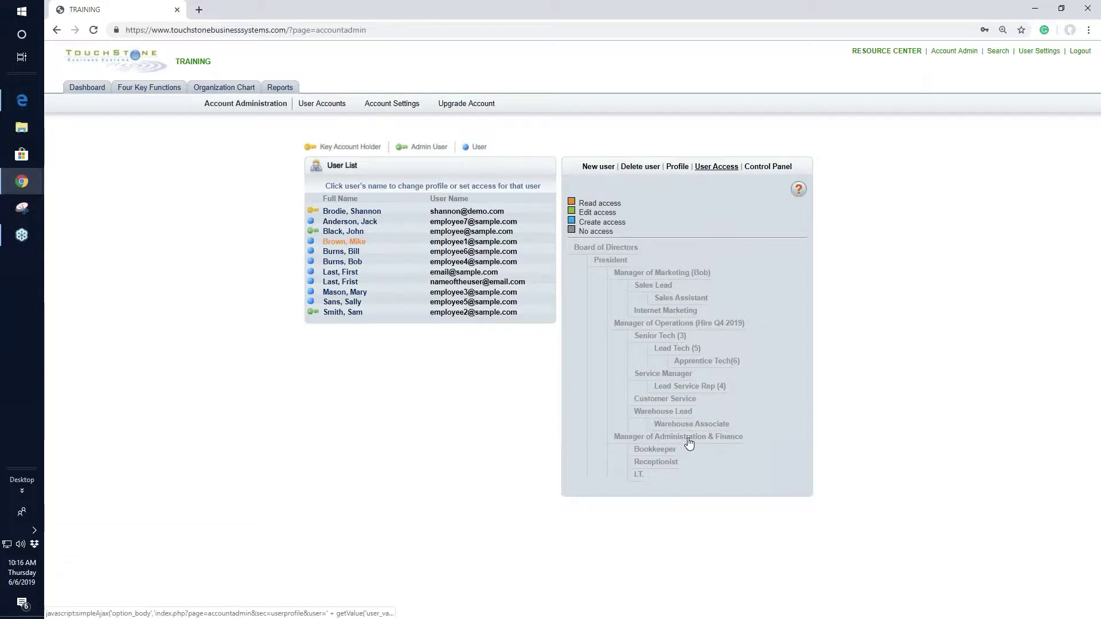
pyautogui.click(623, 437)
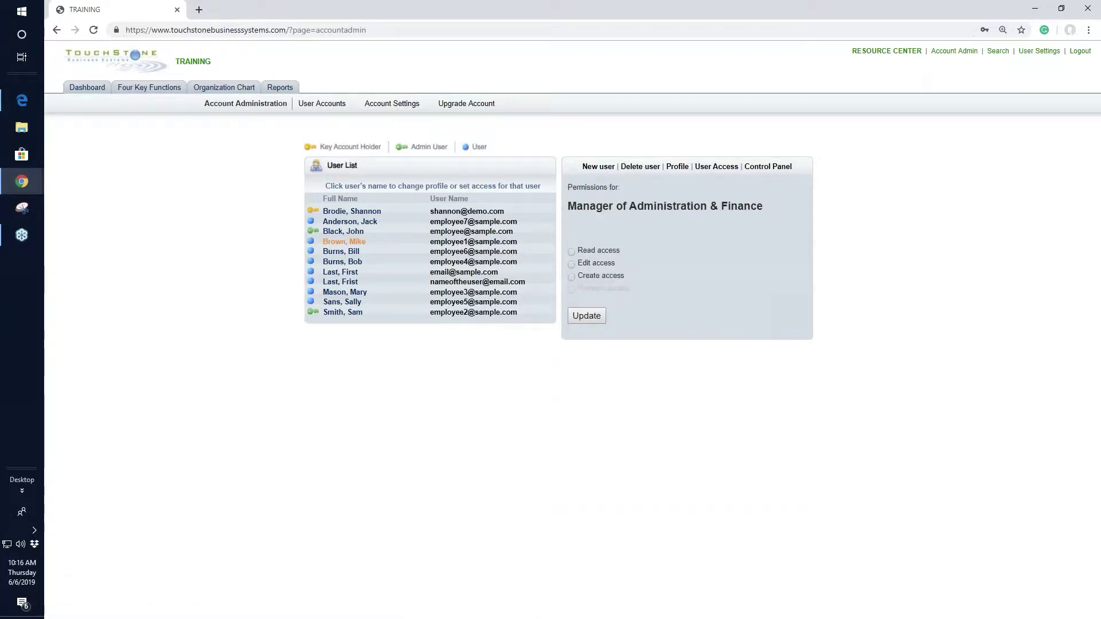
pyautogui.click(571, 277)
pyautogui.click(587, 316)
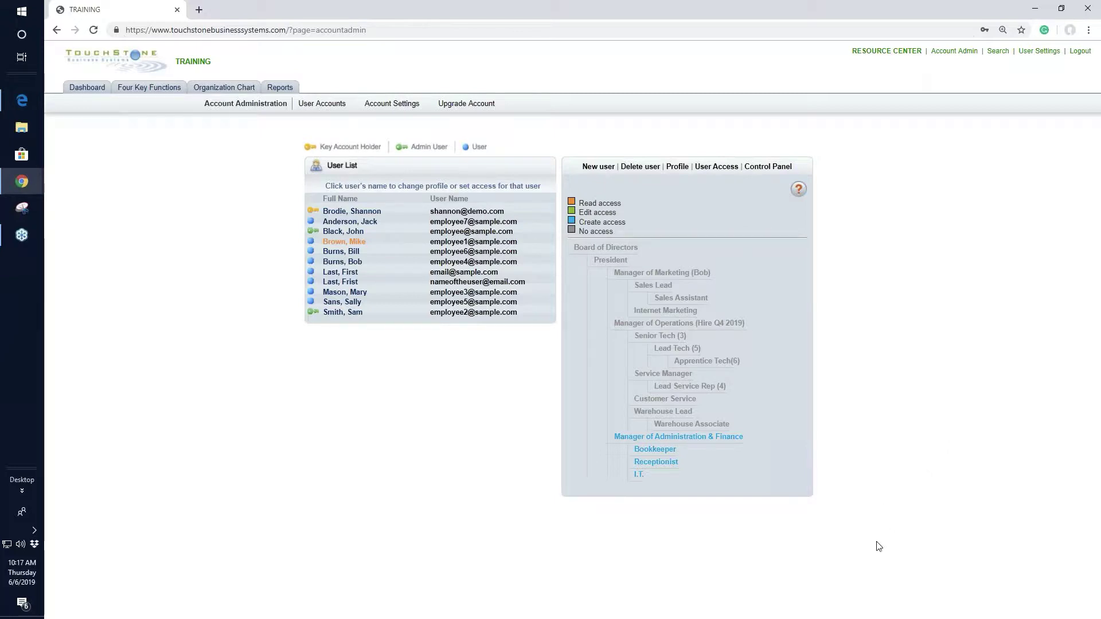
# Set this user's Bookkeeper access to Read and Receptionist access to Edit.
pyautogui.click(638, 449)
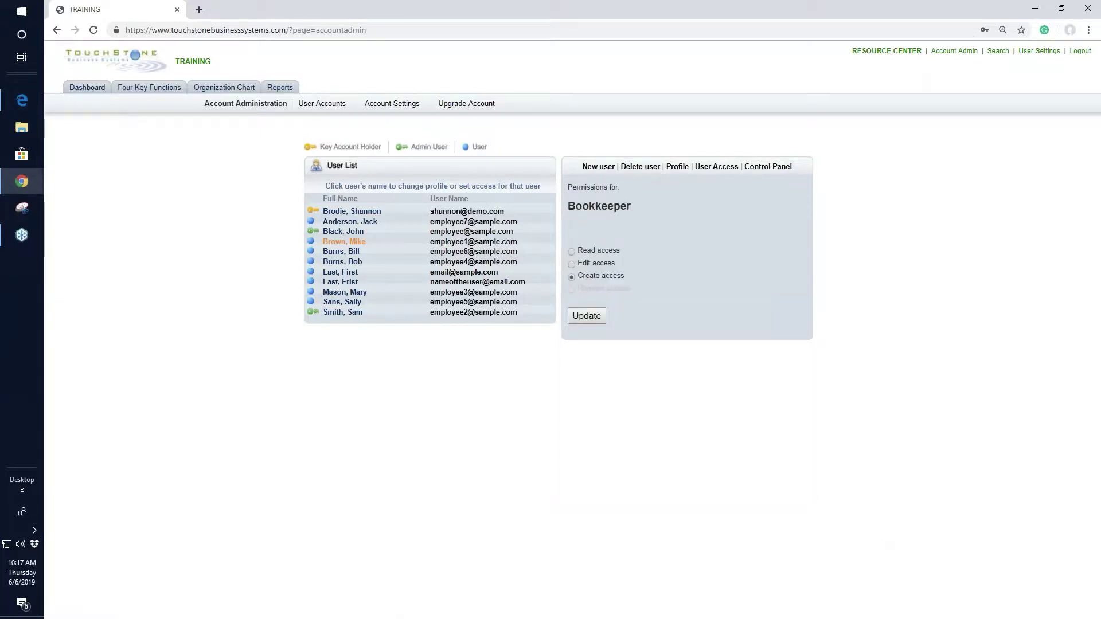
pyautogui.click(584, 321)
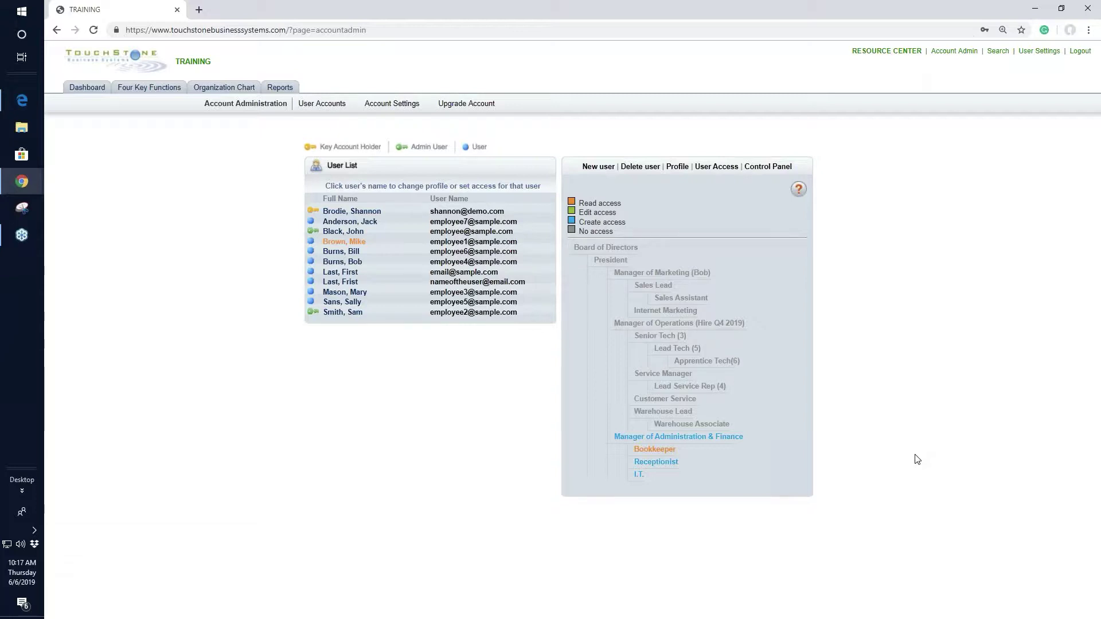
pyautogui.click(660, 467)
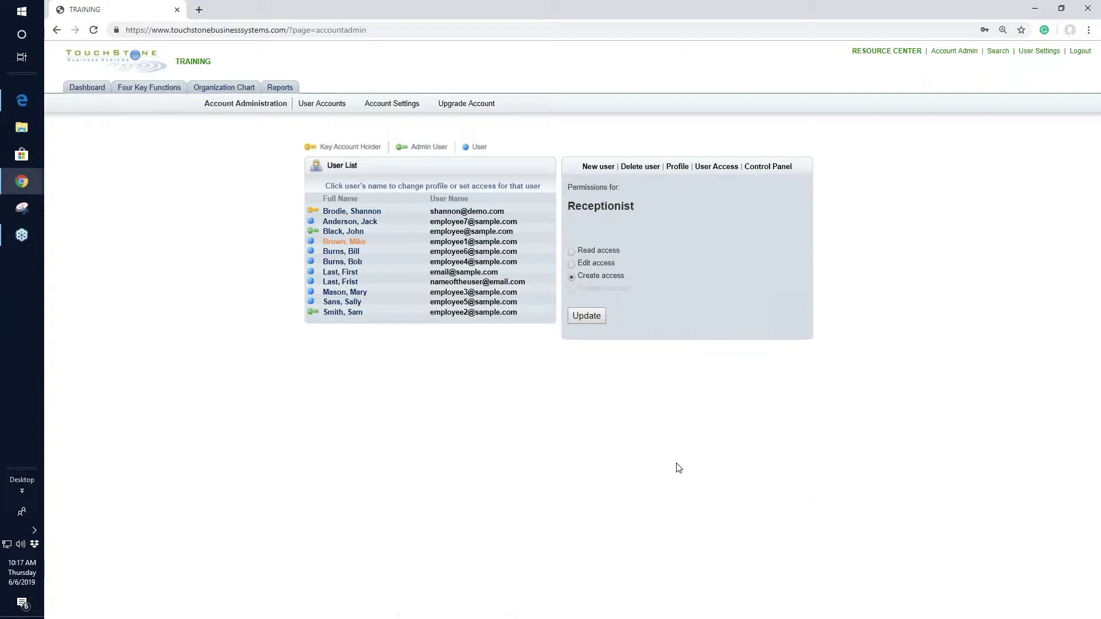
pyautogui.click(572, 266)
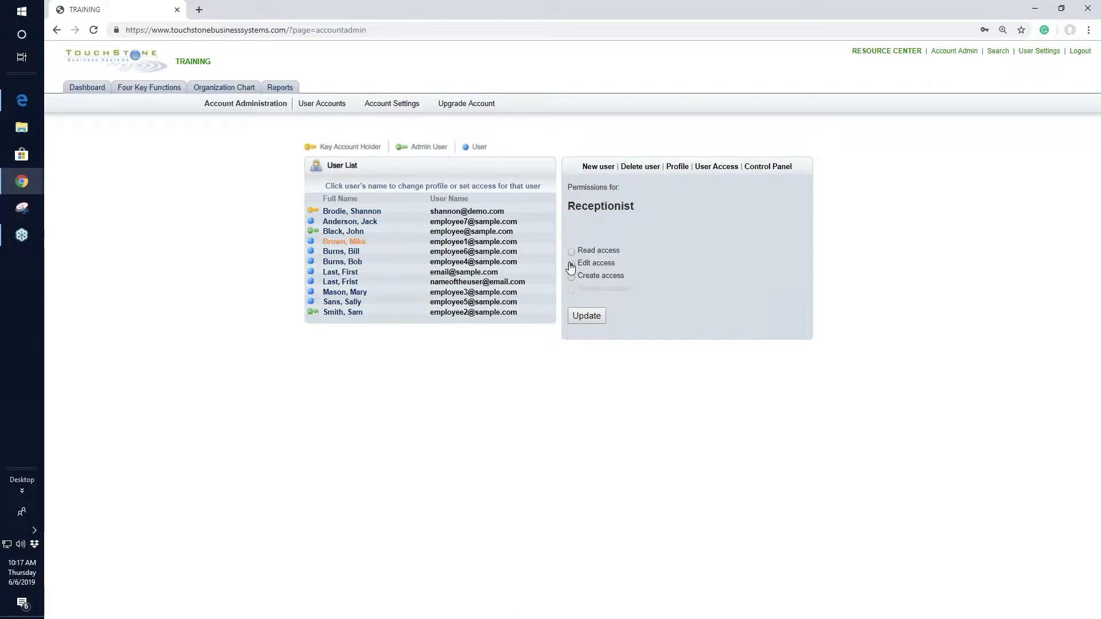
pyautogui.click(586, 315)
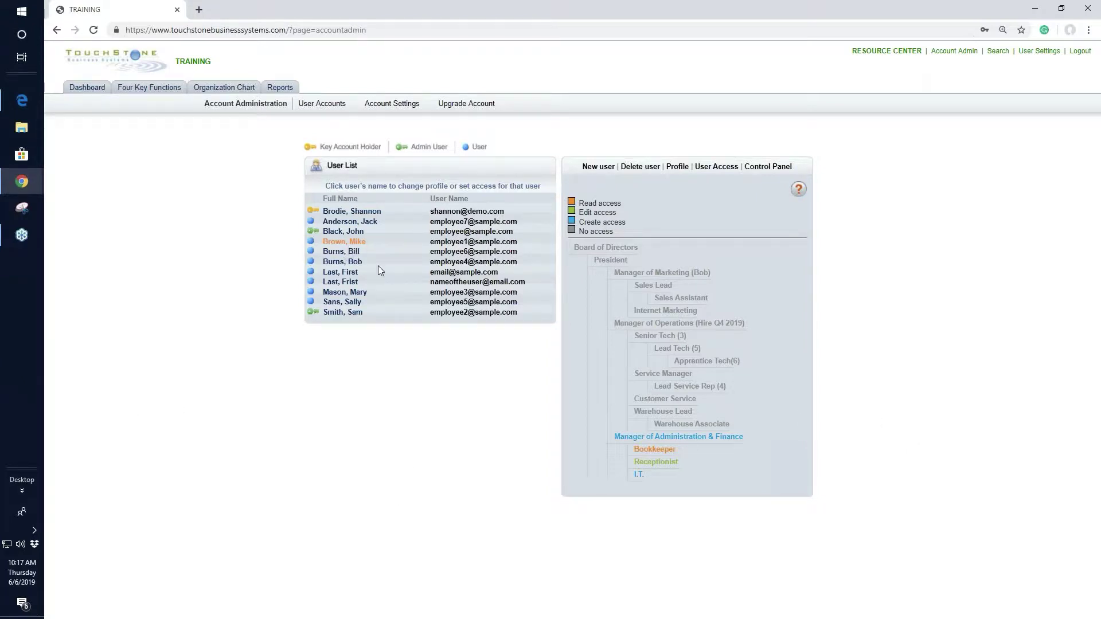
# Log in as the edited user in the Incognito window and view the Organization Chart.
pyautogui.click(33, 180)
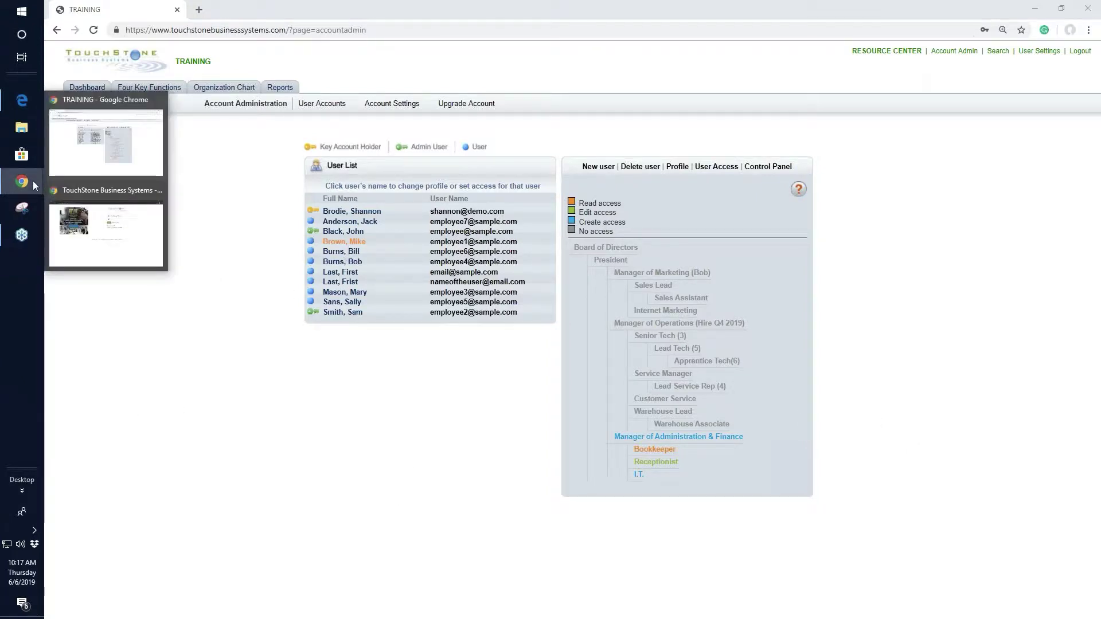
pyautogui.click(74, 253)
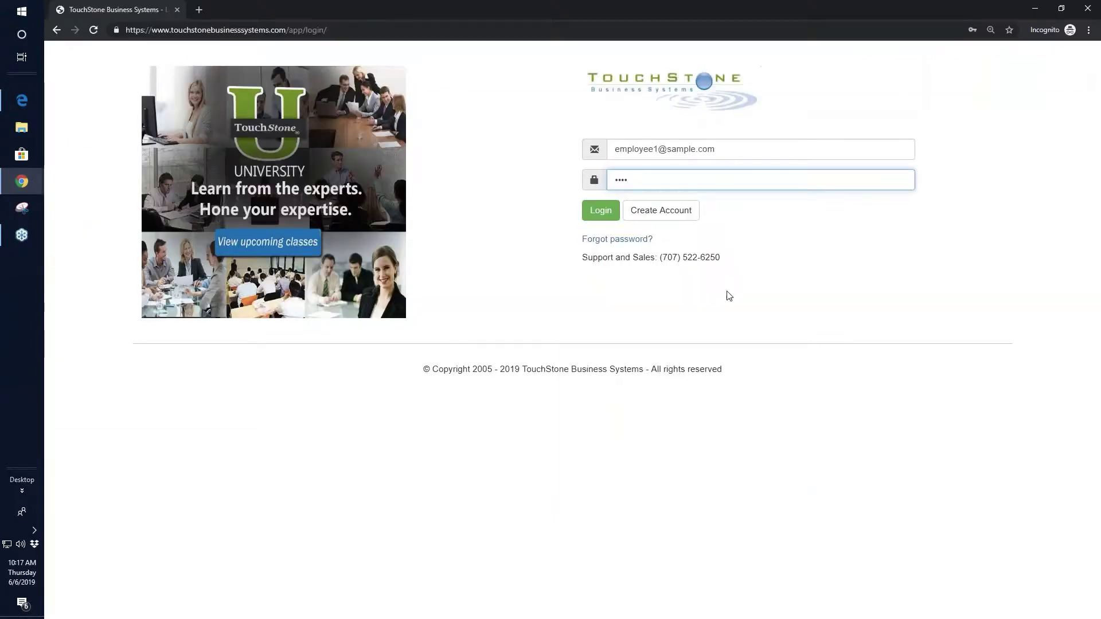
pyautogui.click(607, 217)
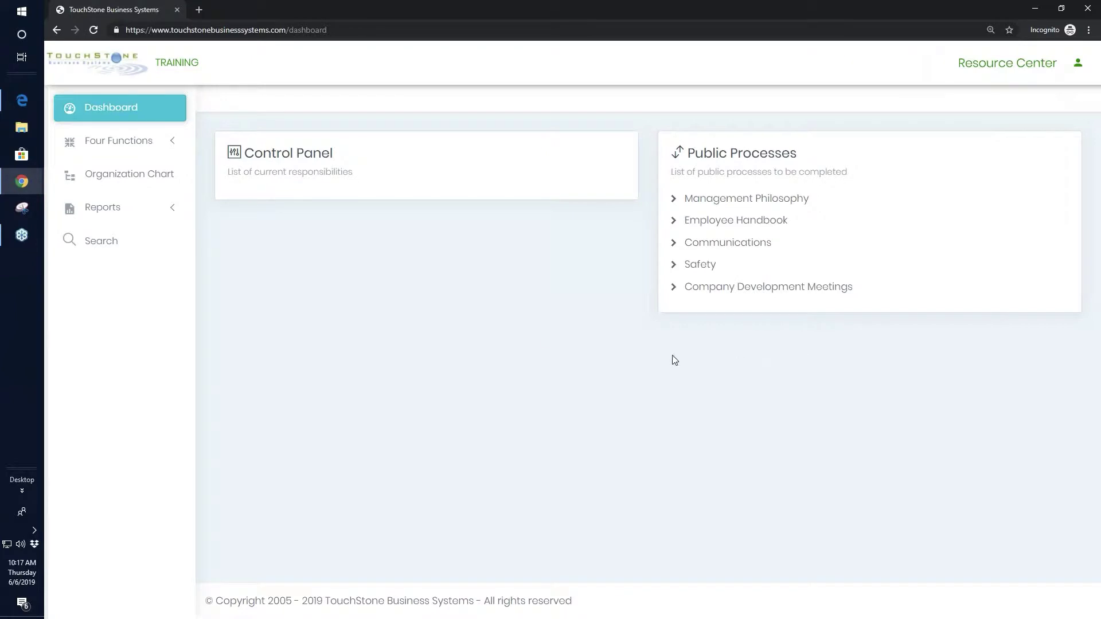
pyautogui.click(124, 178)
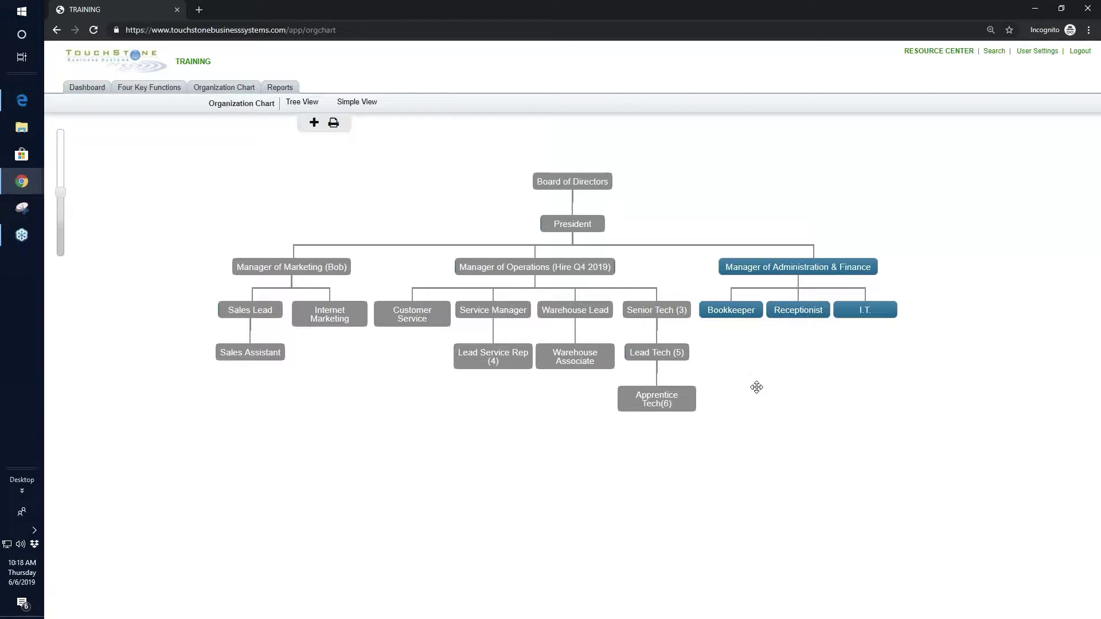
# Open the One-on-One Meetings (Manager) process from the Manager of Administration & Finance job description.
pyautogui.click(806, 269)
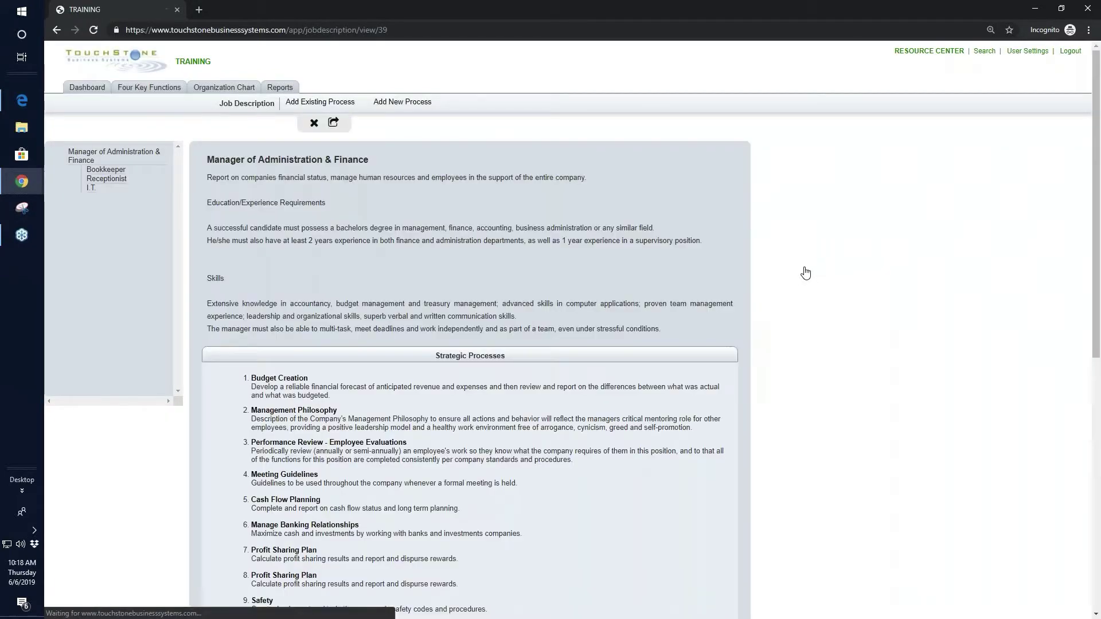
pyautogui.scroll(-1, 824, 329)
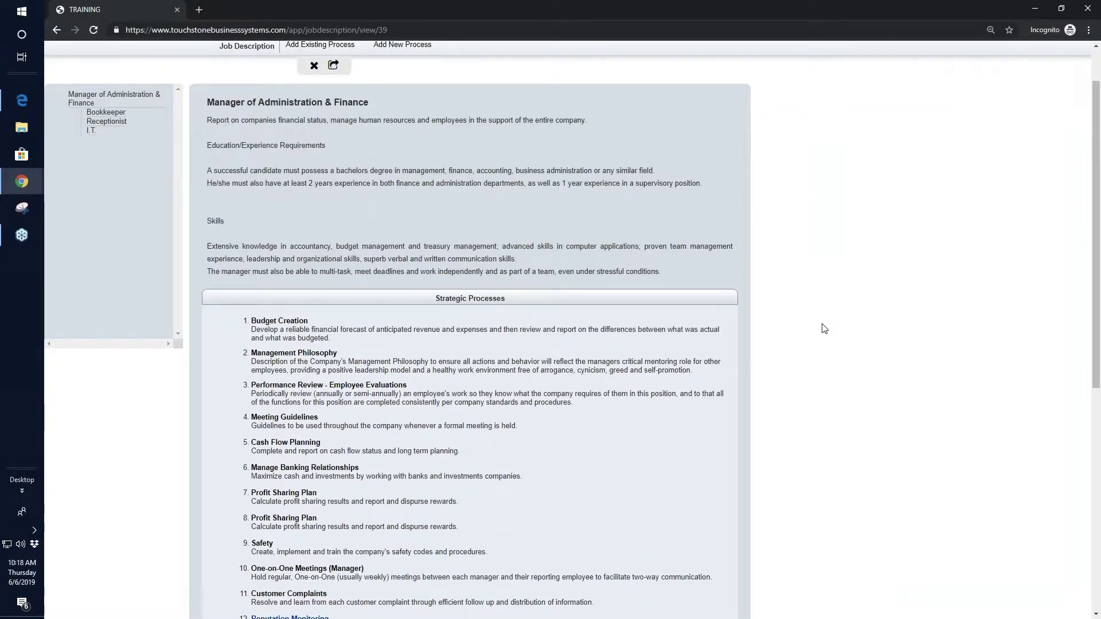
pyautogui.scroll(1, 824, 329)
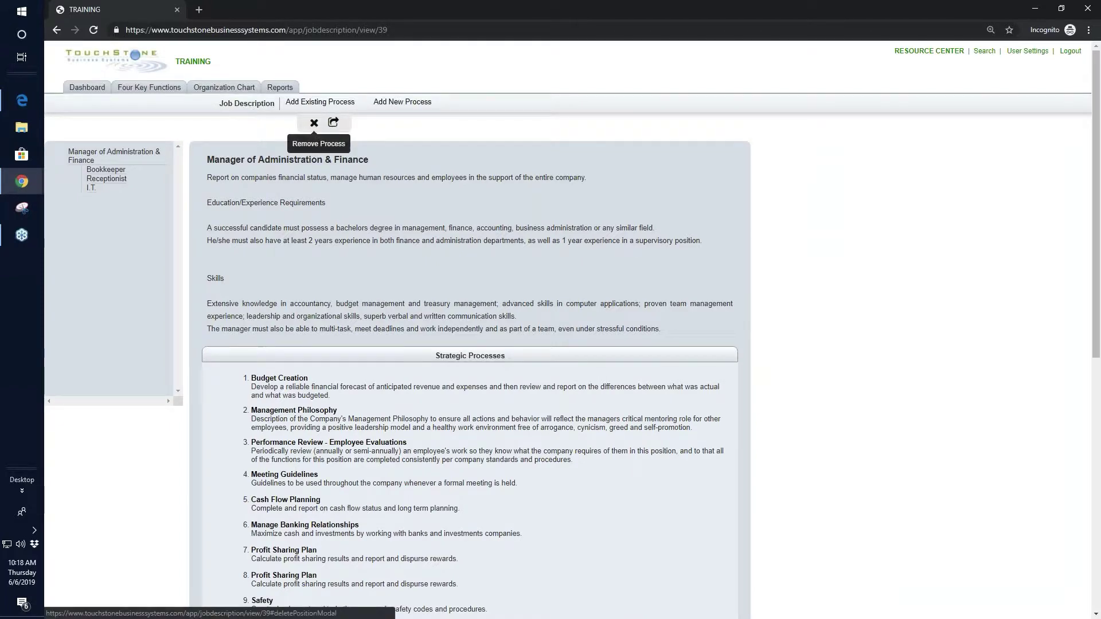
pyautogui.scroll(-3, 947, 328)
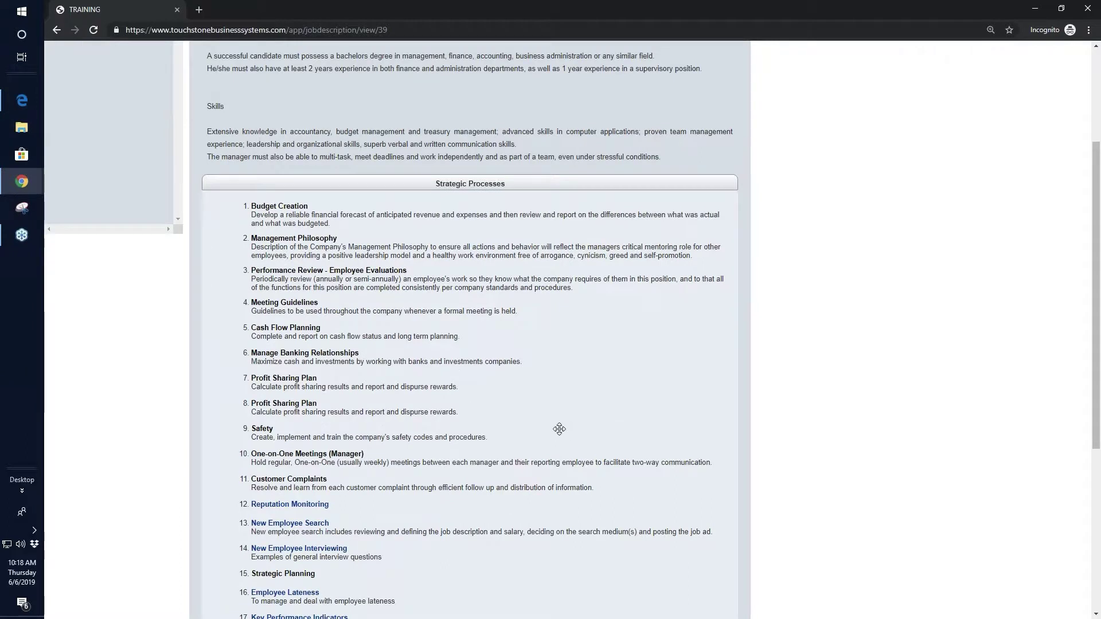
pyautogui.click(307, 454)
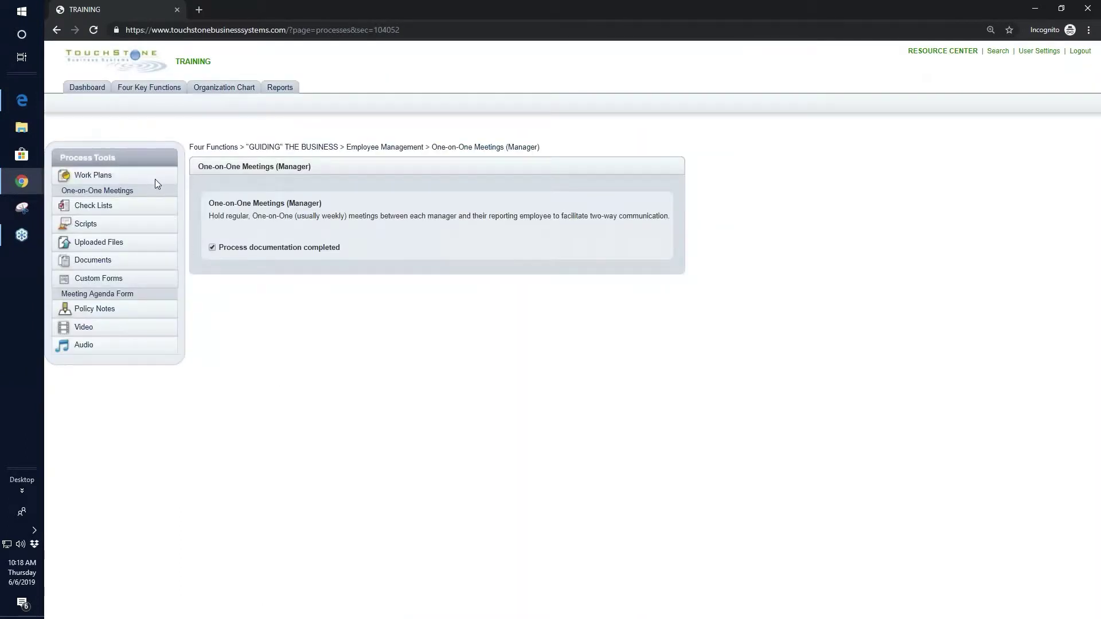
# Open the One-on-One Meetings work plan, discarding an accidental edit to its first task.
pyautogui.click(116, 192)
pyautogui.click(289, 241)
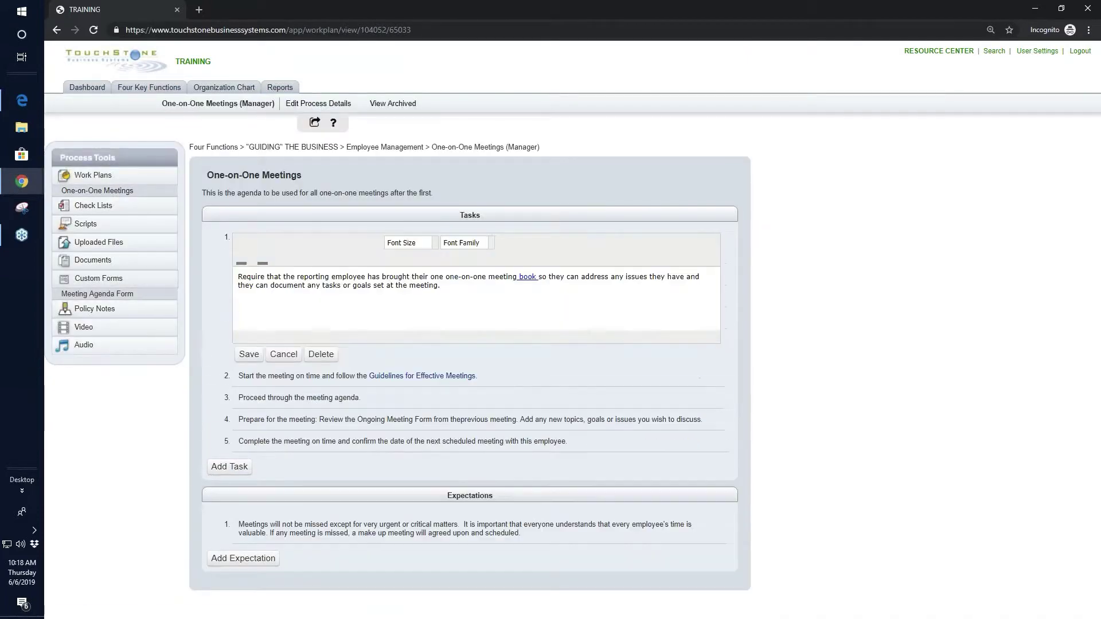
pyautogui.click(283, 354)
pyautogui.click(629, 102)
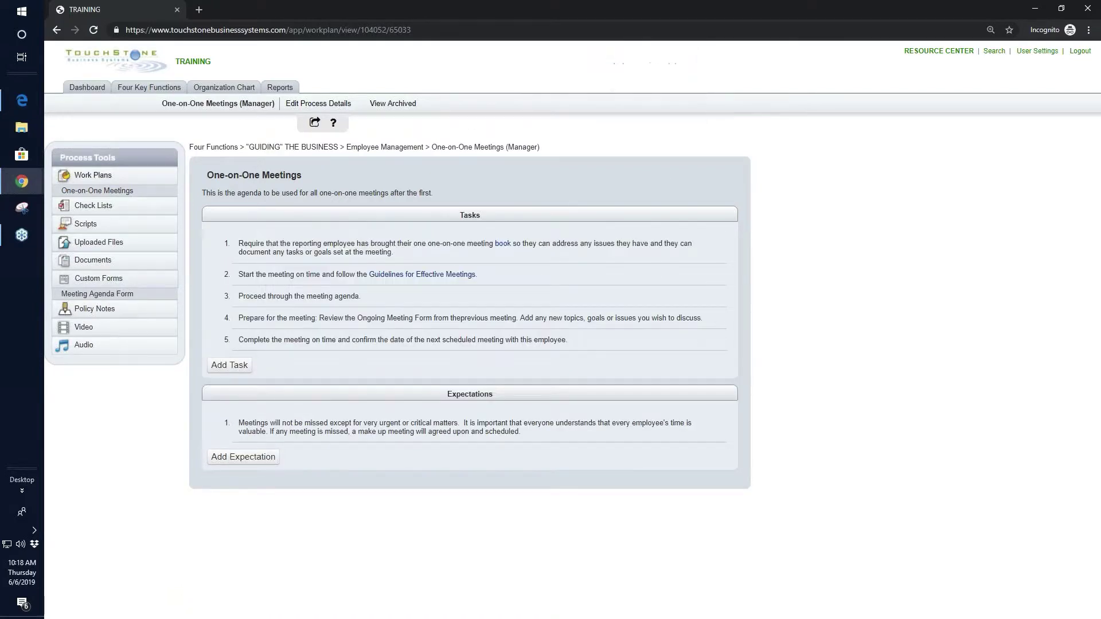
pyautogui.click(95, 175)
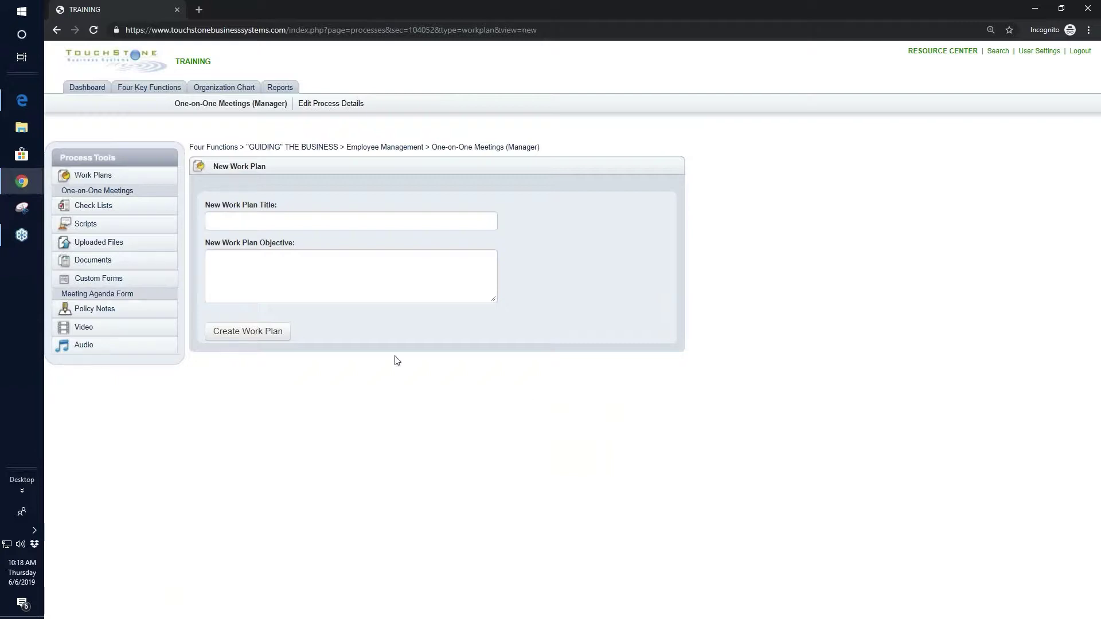
pyautogui.click(127, 193)
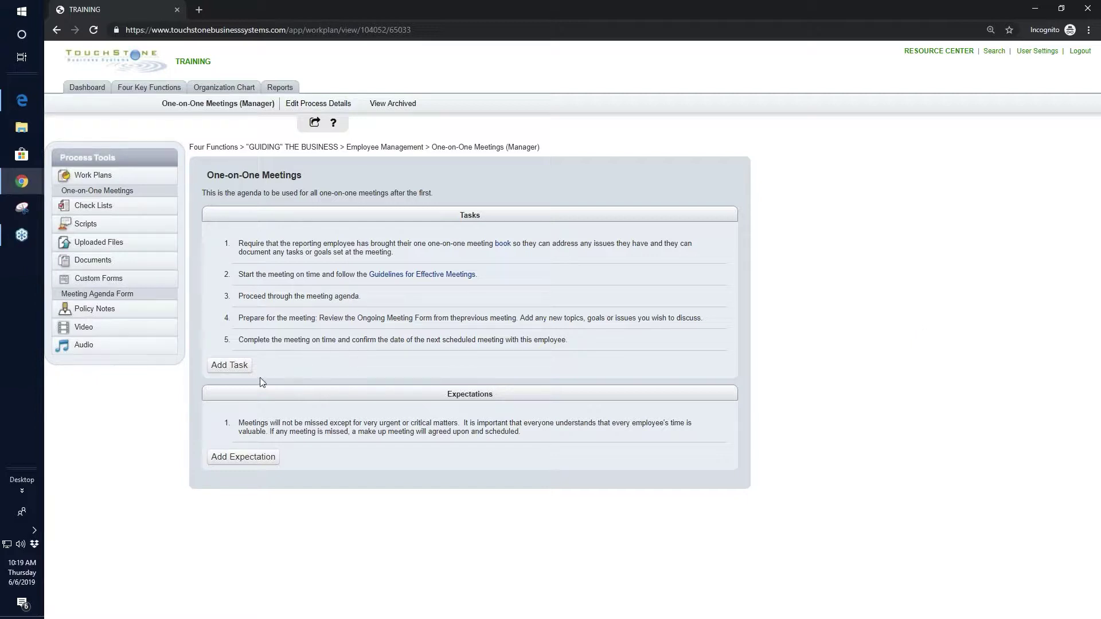
# Go from the Bookkeeper job description to its Accounts Receivable process.
pyautogui.click(231, 87)
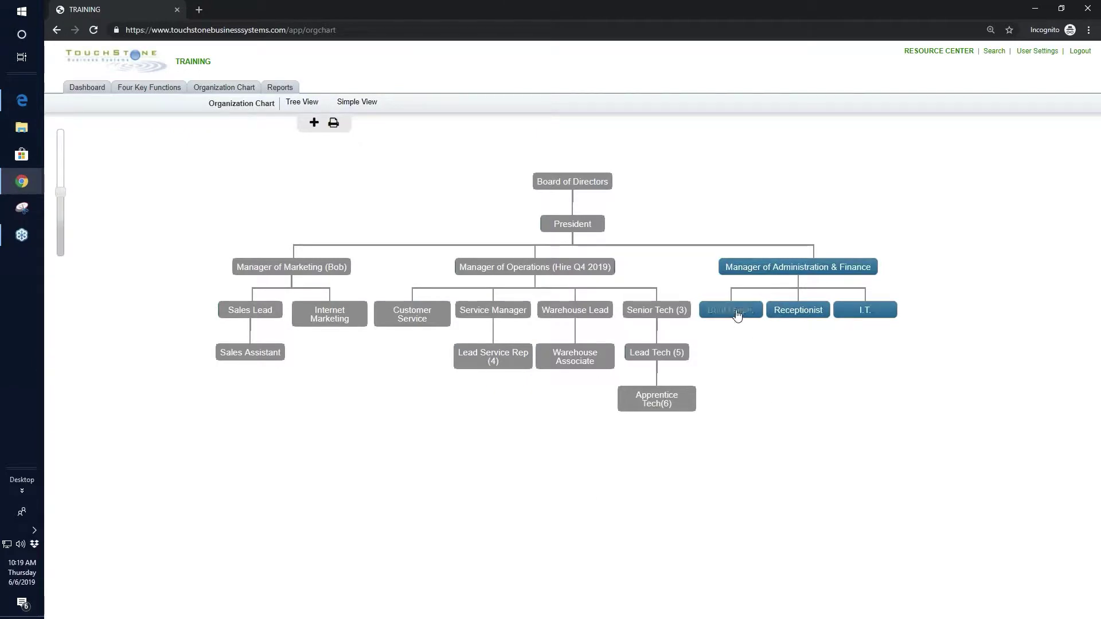
pyautogui.click(736, 314)
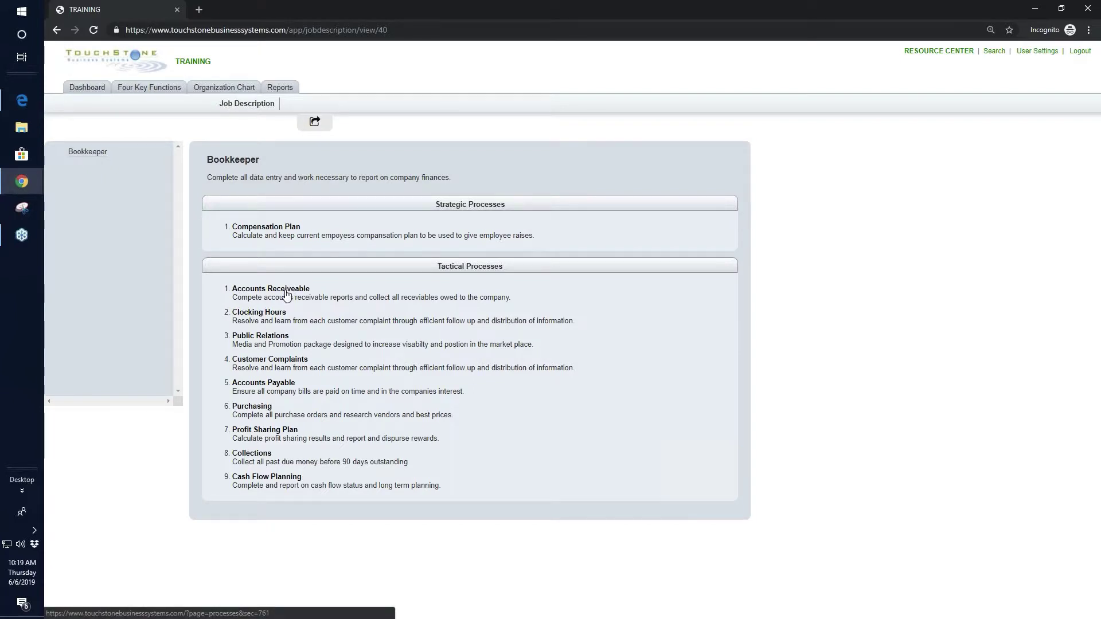
pyautogui.click(286, 292)
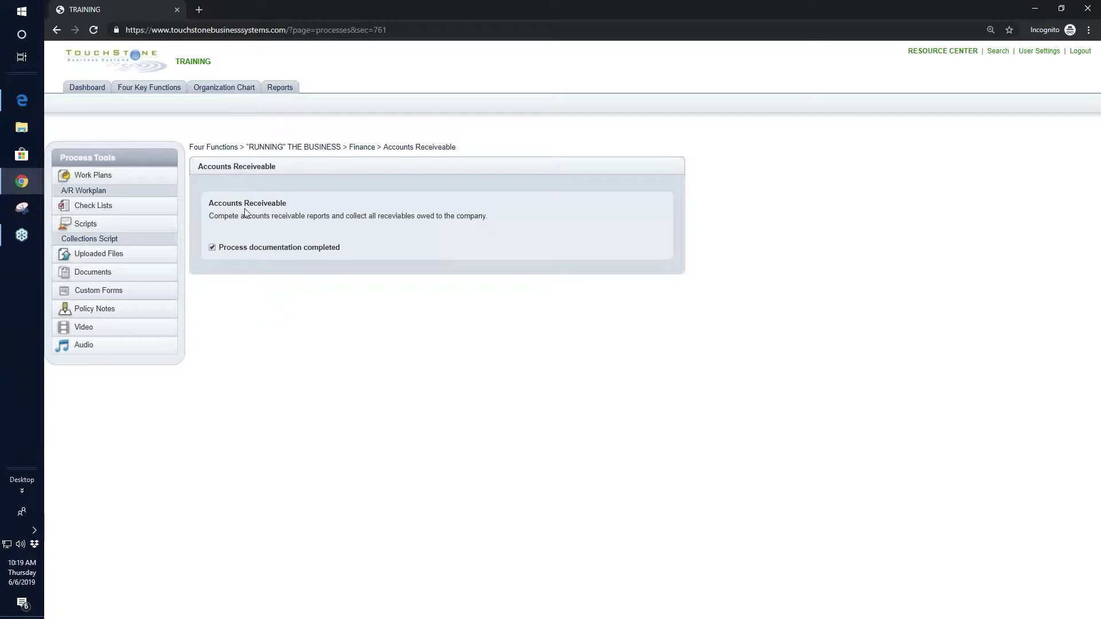
# Open the A/R Workplan from the Process Tools sidebar.
pyautogui.click(99, 193)
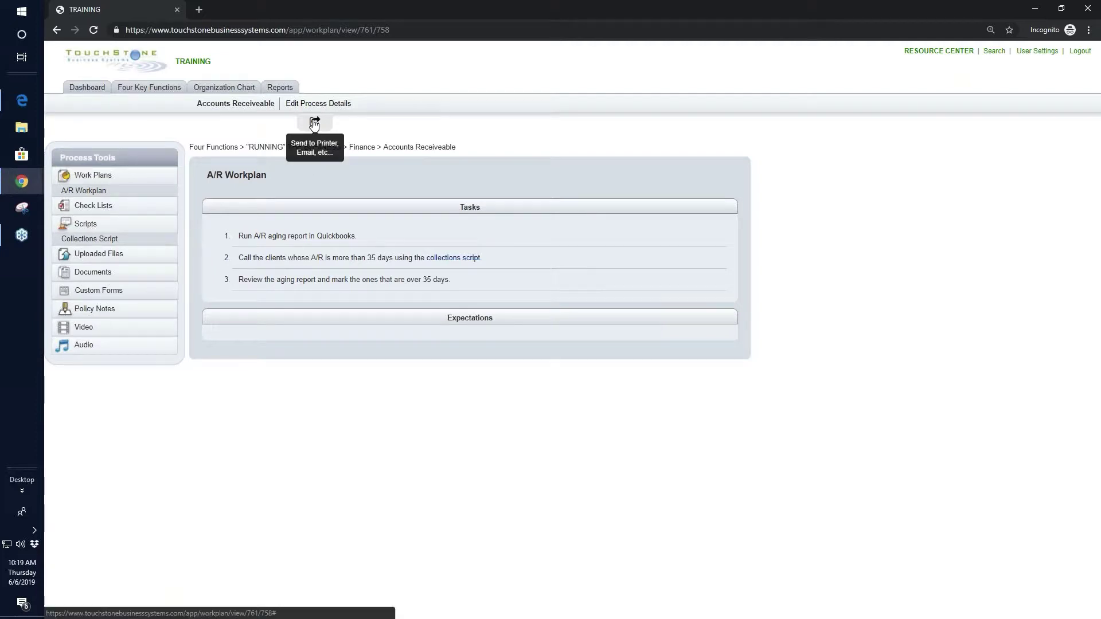
# View the Receptionist's Admin Requests work plan, then show the Four Key Functions page.
pyautogui.click(224, 87)
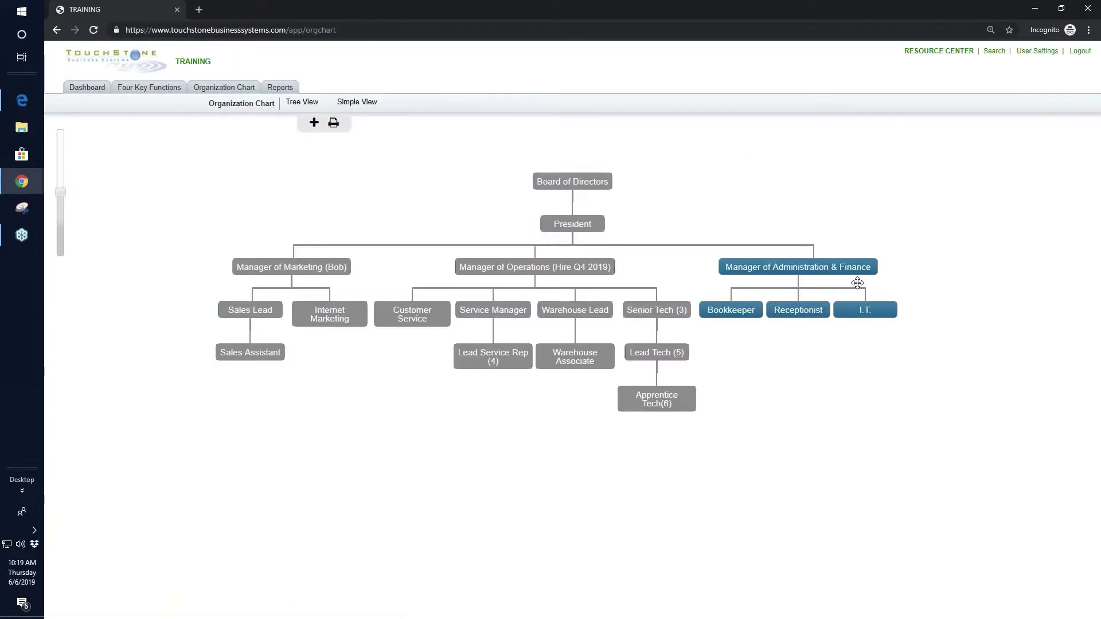
pyautogui.click(798, 310)
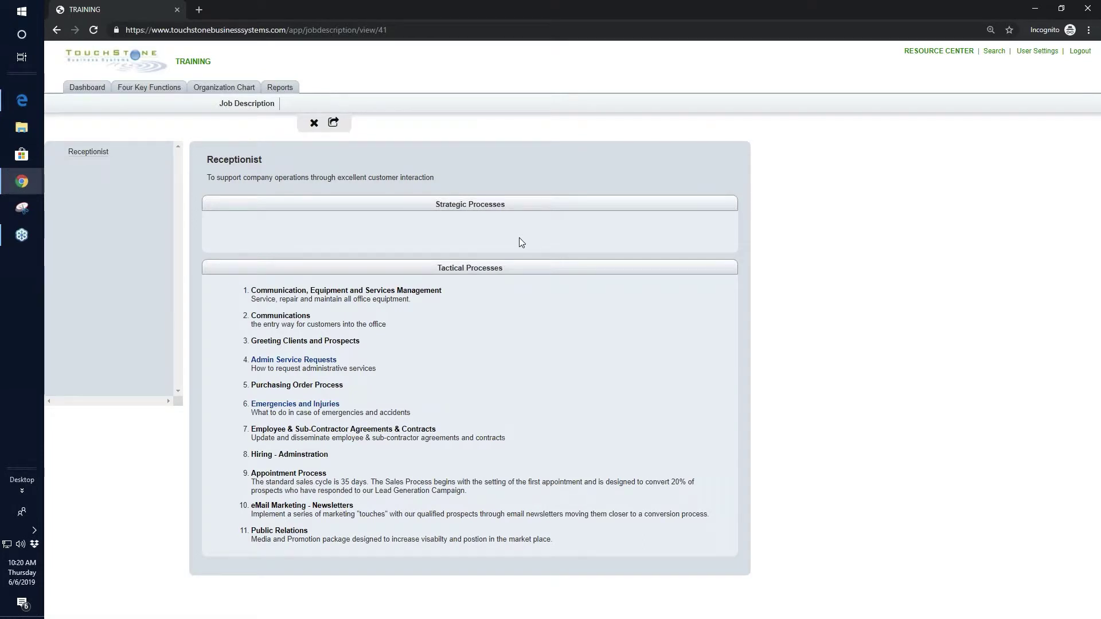
pyautogui.click(298, 360)
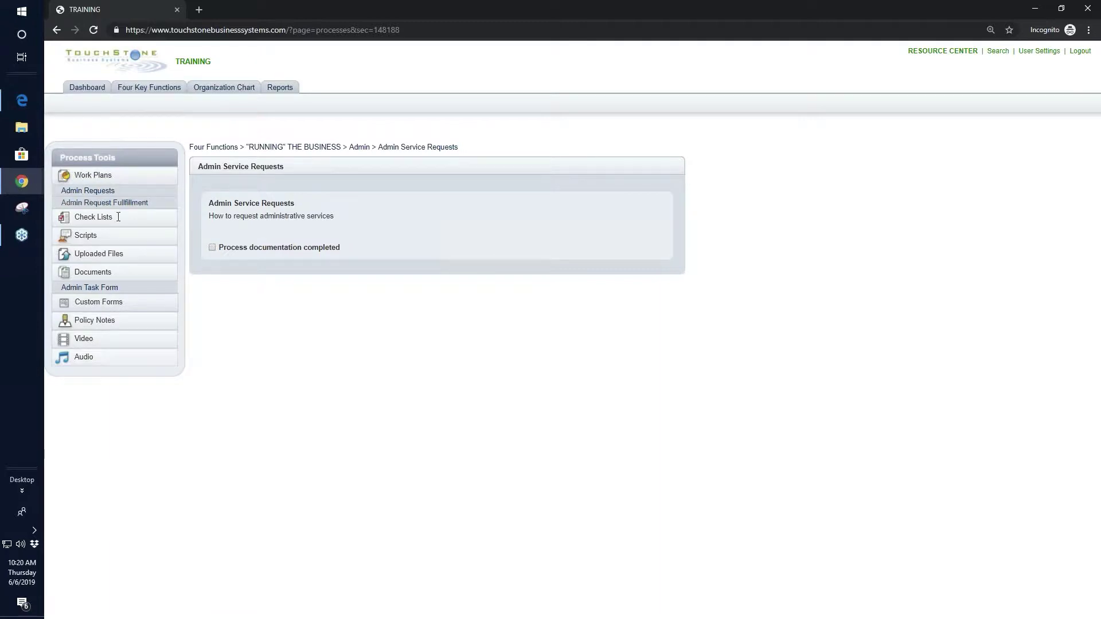
pyautogui.click(107, 191)
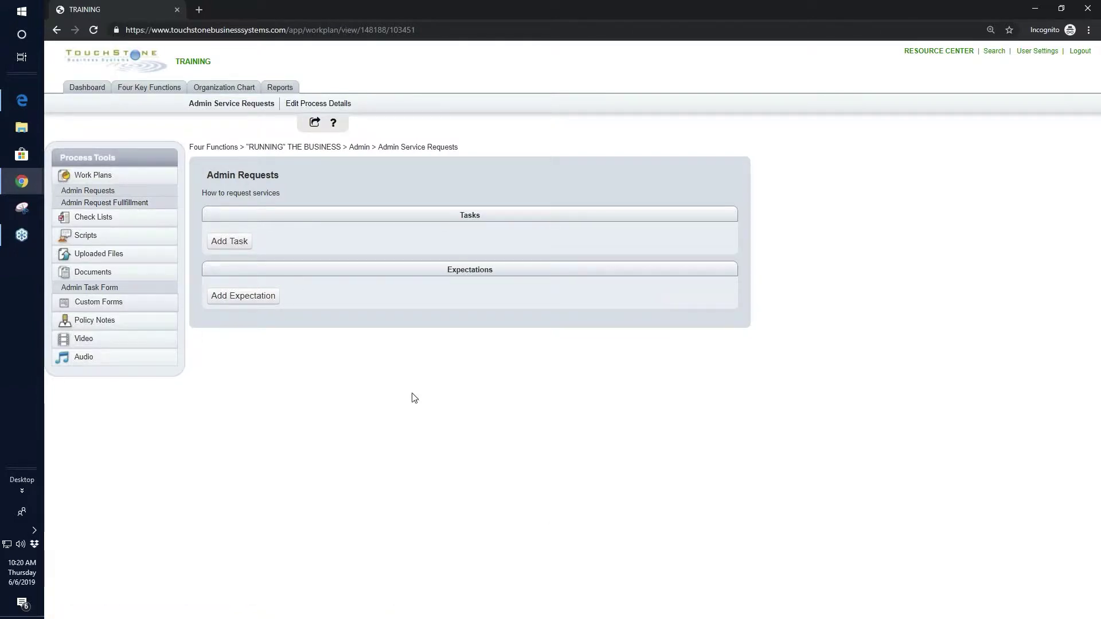
pyautogui.click(223, 89)
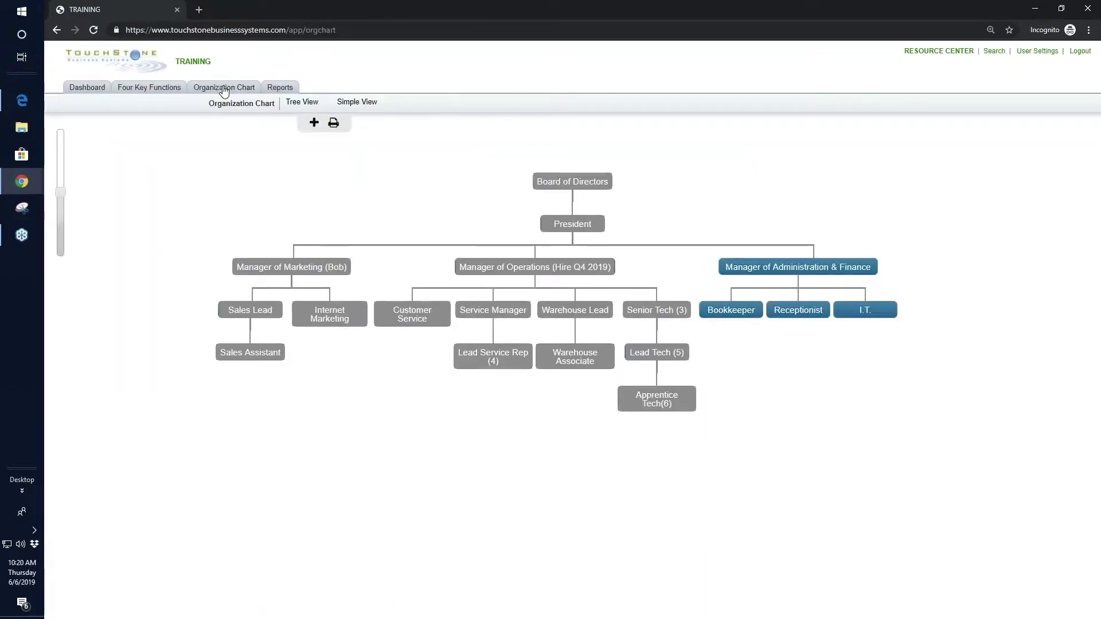
pyautogui.click(146, 92)
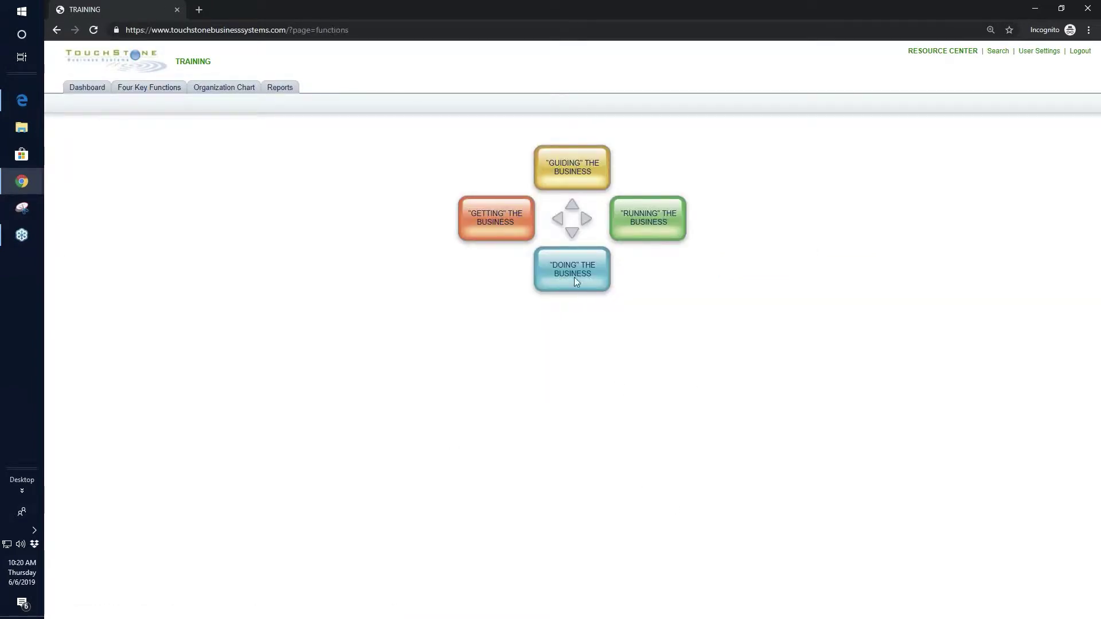
# Scroll through the Getting the Business process list, then return to the Four Key Functions.
pyautogui.click(497, 219)
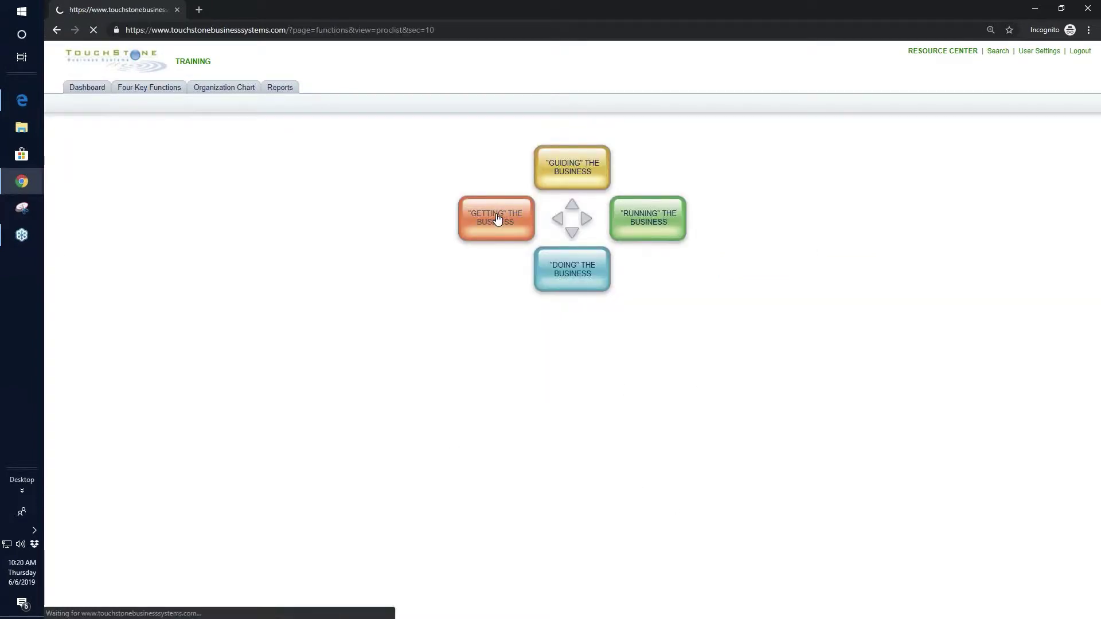
pyautogui.scroll(-1, 832, 323)
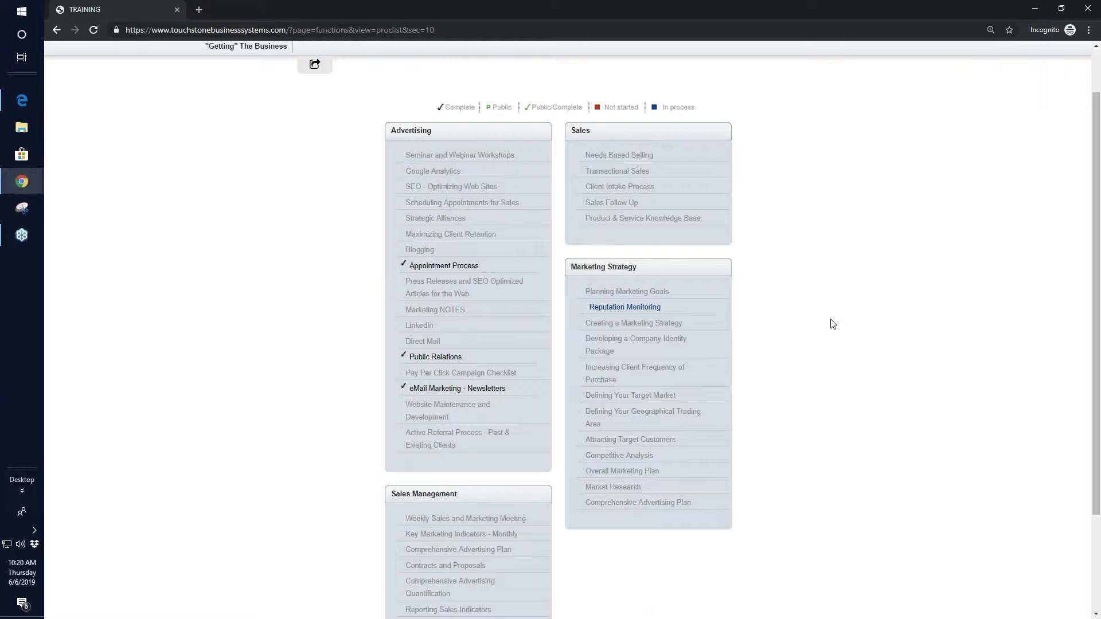
pyautogui.scroll(2, 832, 324)
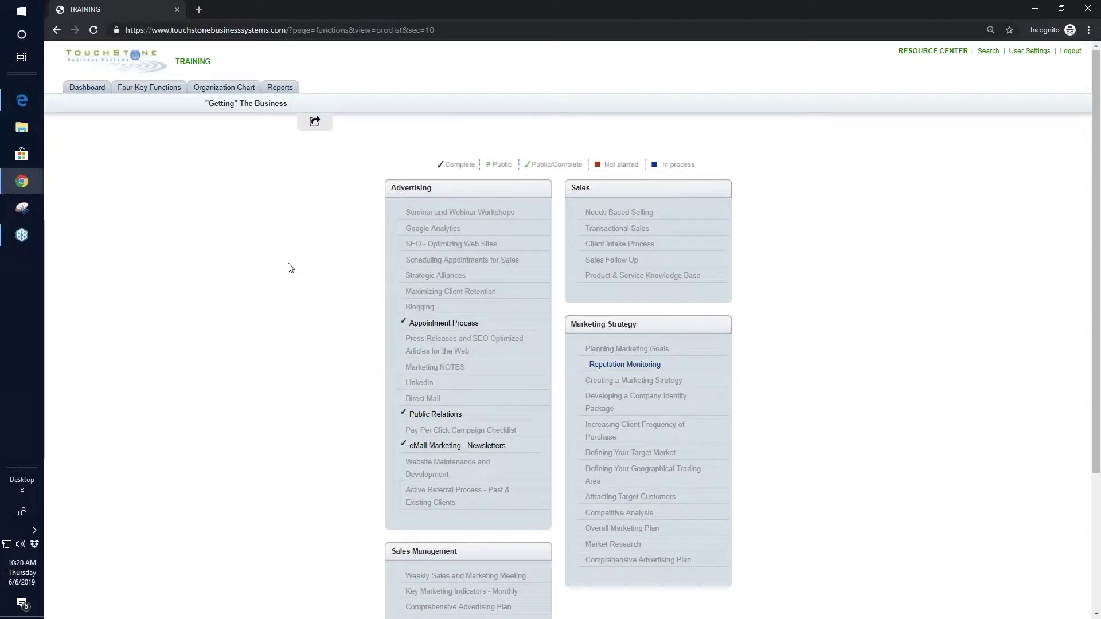
pyautogui.click(147, 89)
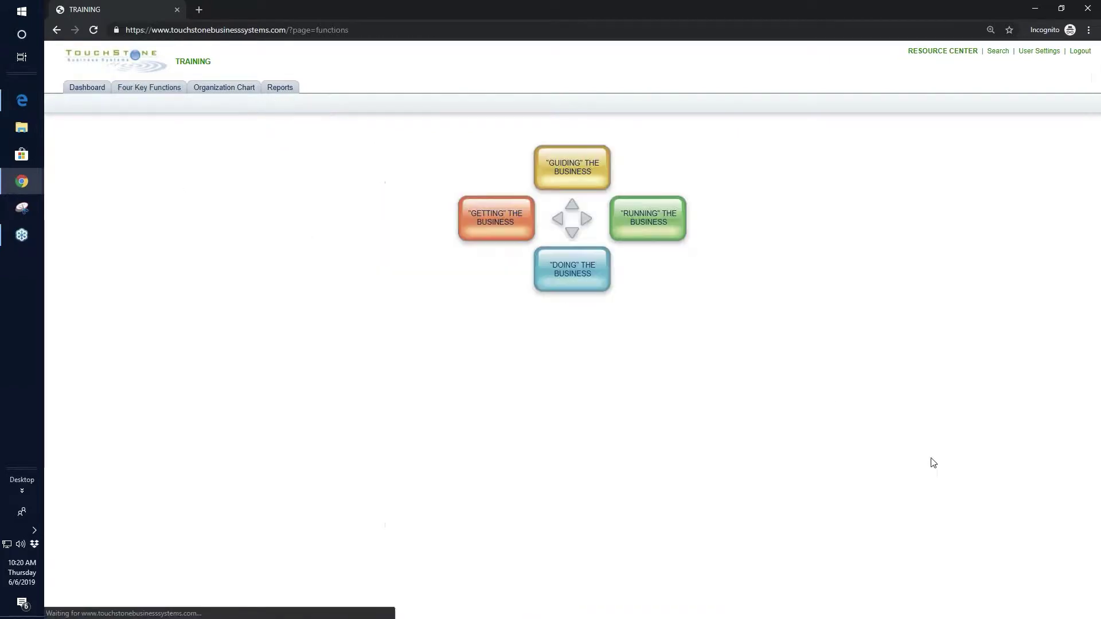
# View the Running the Business process list, then go back to the organization chart.
pyautogui.click(650, 219)
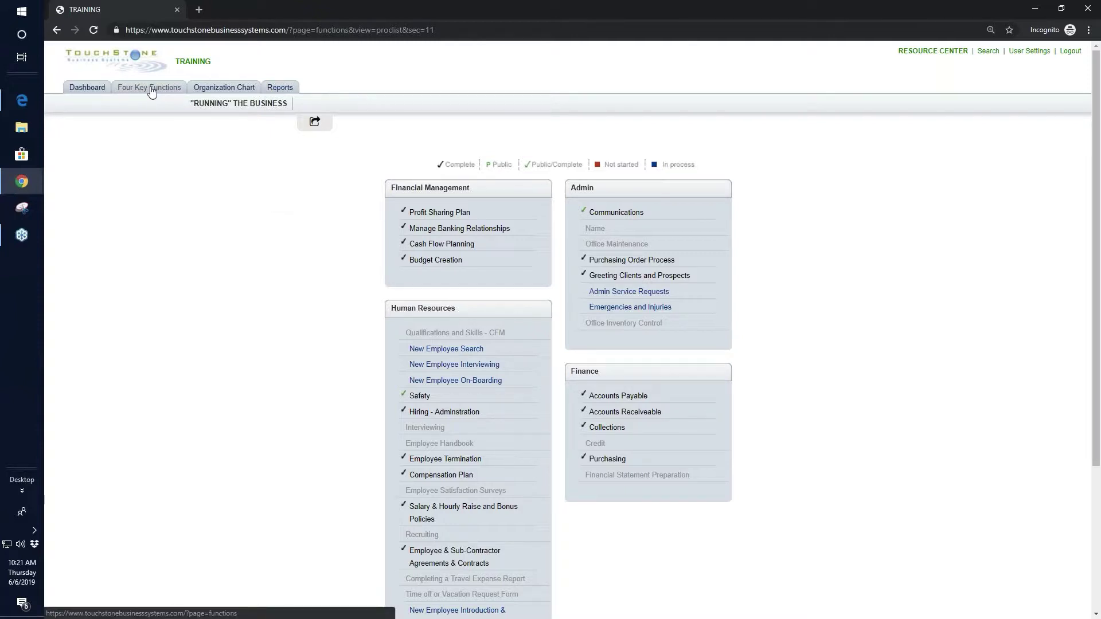
pyautogui.click(214, 91)
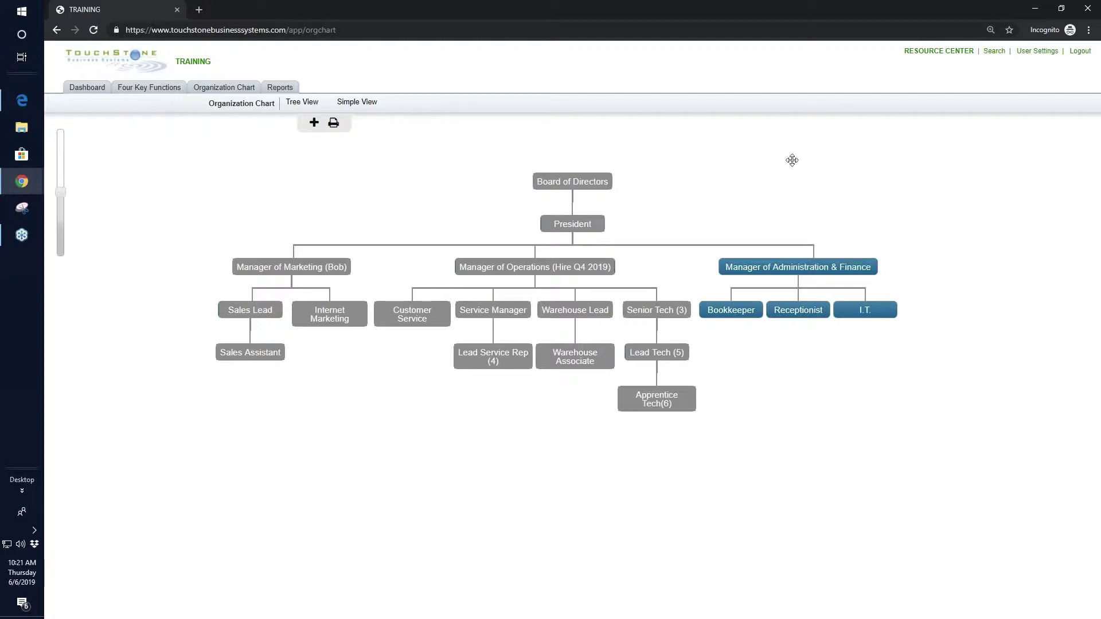
pyautogui.click(34, 181)
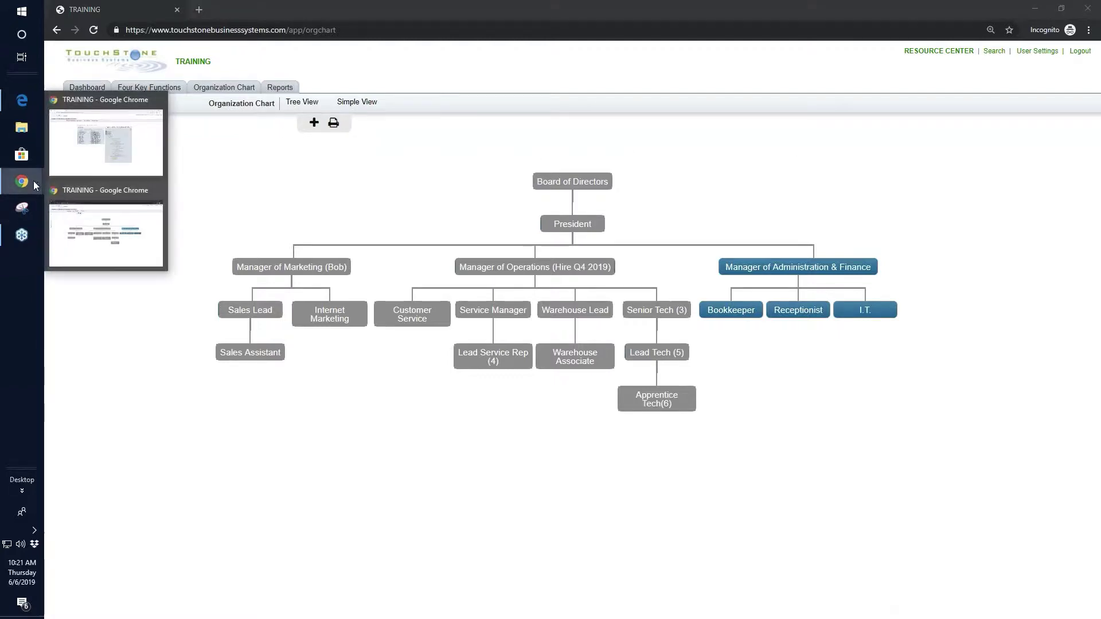
# Switch to the account administration Chrome window and show its dashboard with Control Panel and Management Review.
pyautogui.click(77, 168)
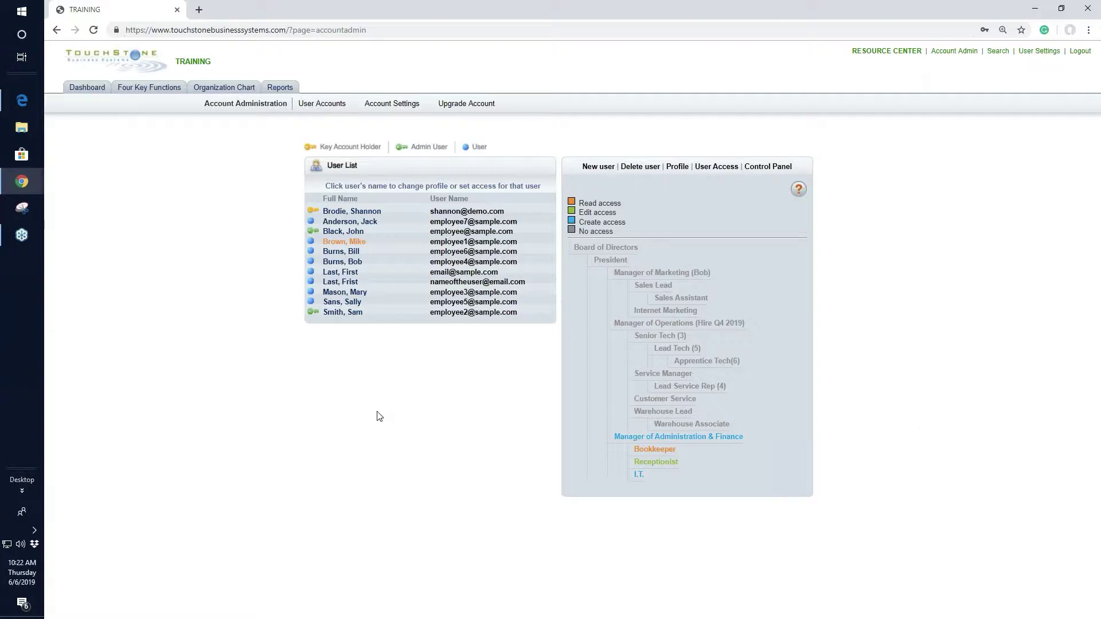
pyautogui.click(87, 92)
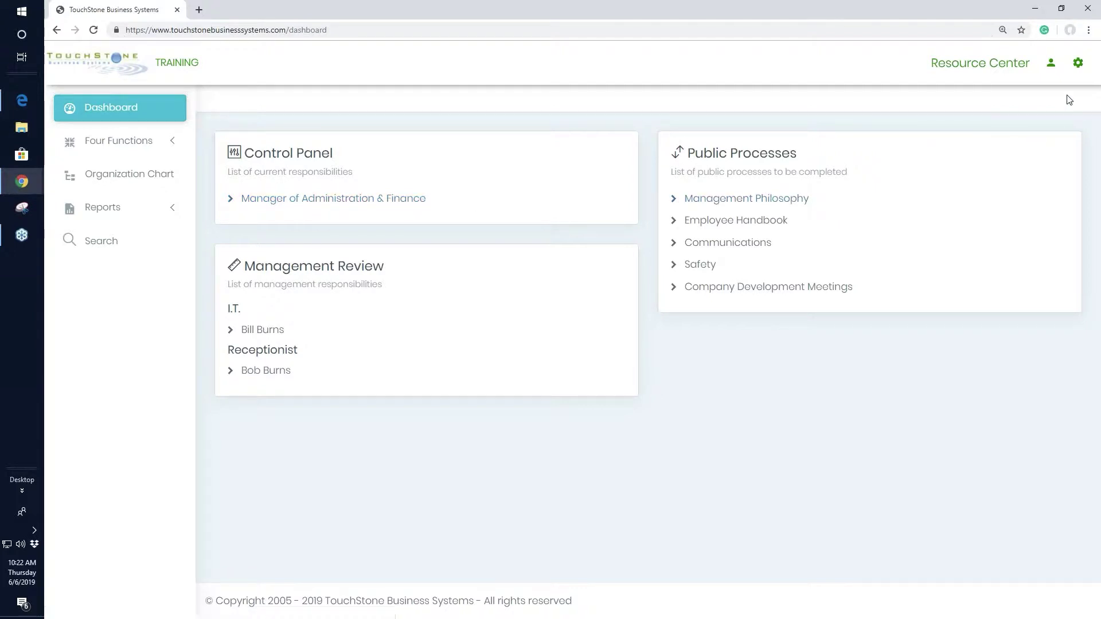
# Go to User Accounts from the settings gear and select the test user in the User List.
pyautogui.click(1078, 70)
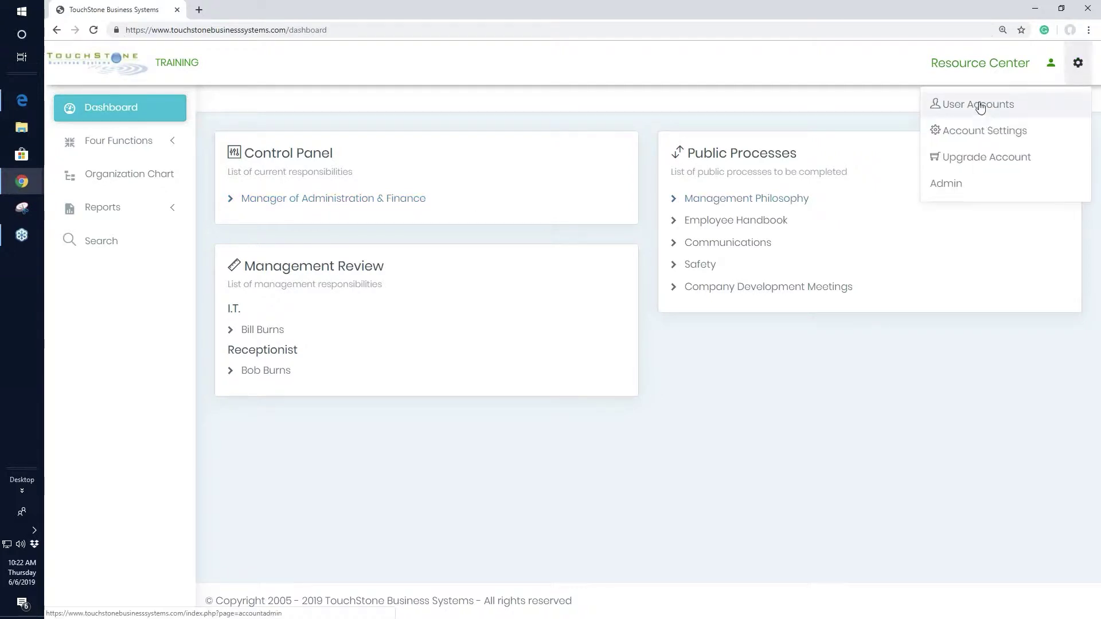
pyautogui.click(984, 106)
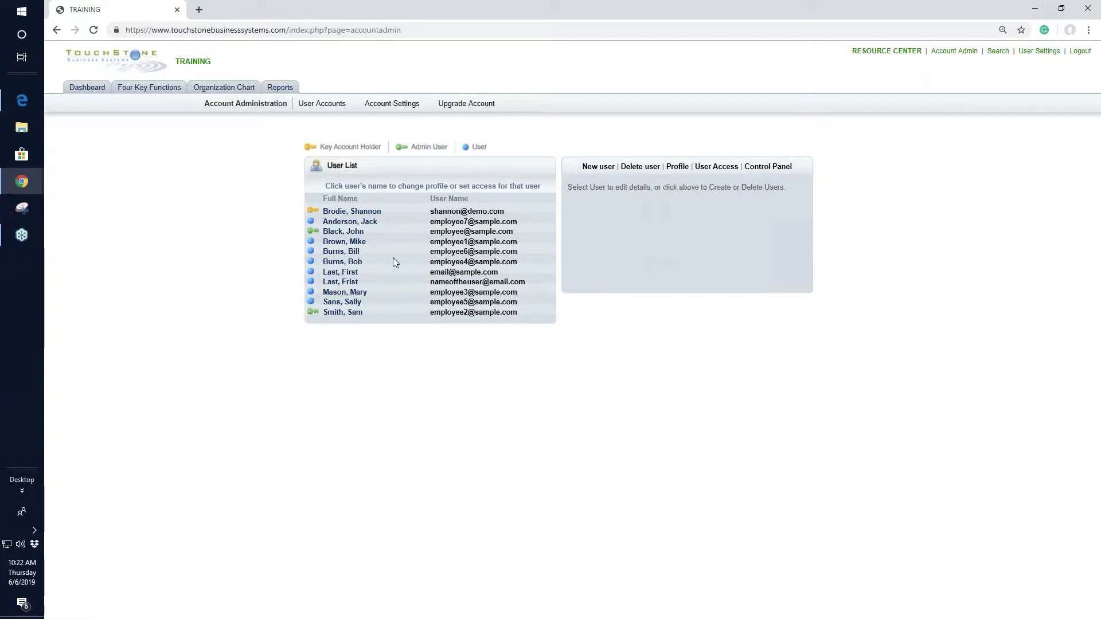
pyautogui.click(347, 283)
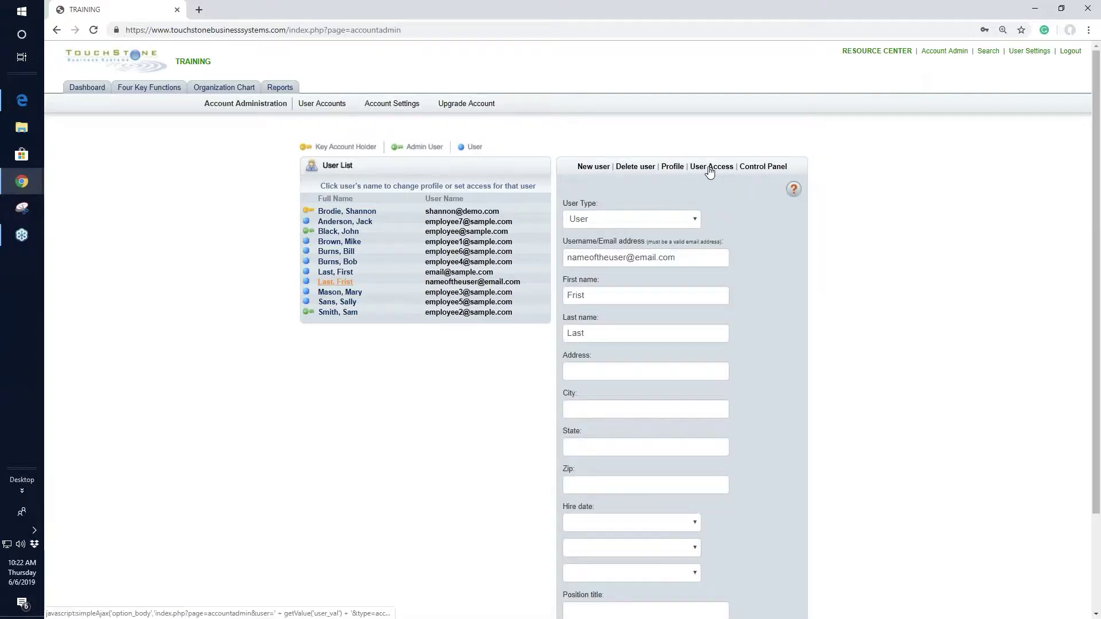
# Show the Control Panel org-chart assignment tree for the selected user, with no positions assigned.
pyautogui.click(761, 167)
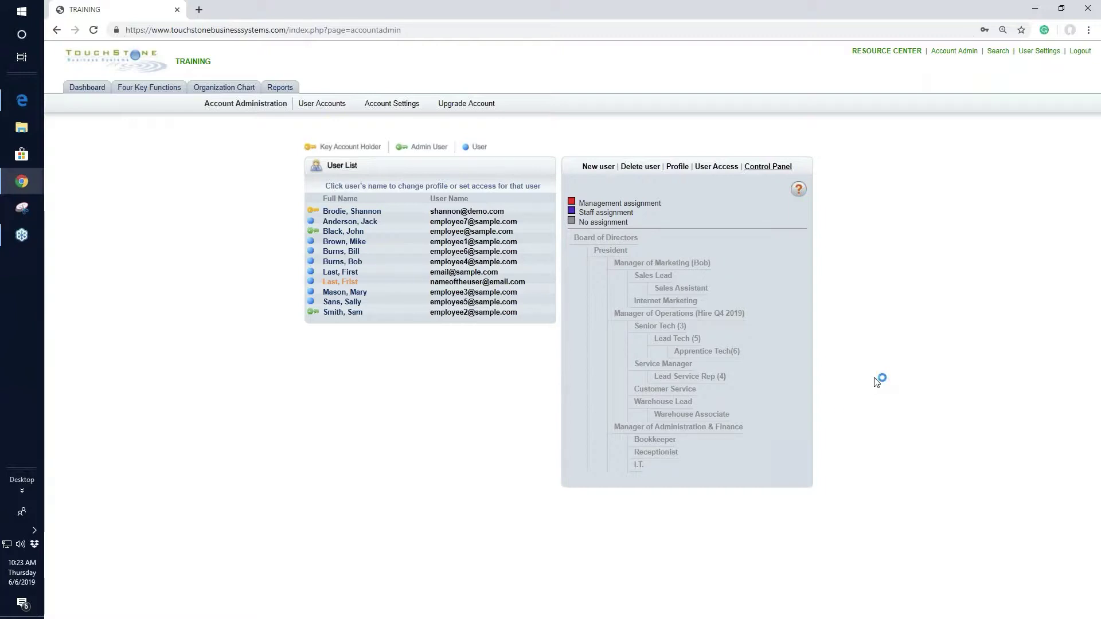
# Give the user the Bookkeeper position as Staff, then confirm Bookkeeper appears under Management Review on the dashboard.
pyautogui.click(652, 445)
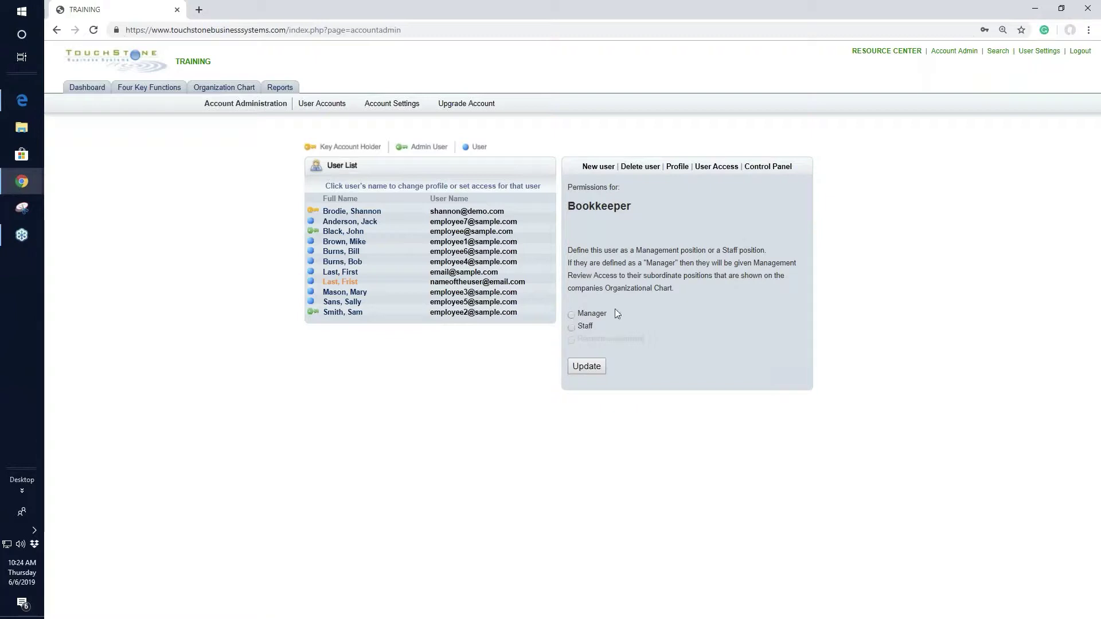
pyautogui.click(571, 330)
pyautogui.click(591, 370)
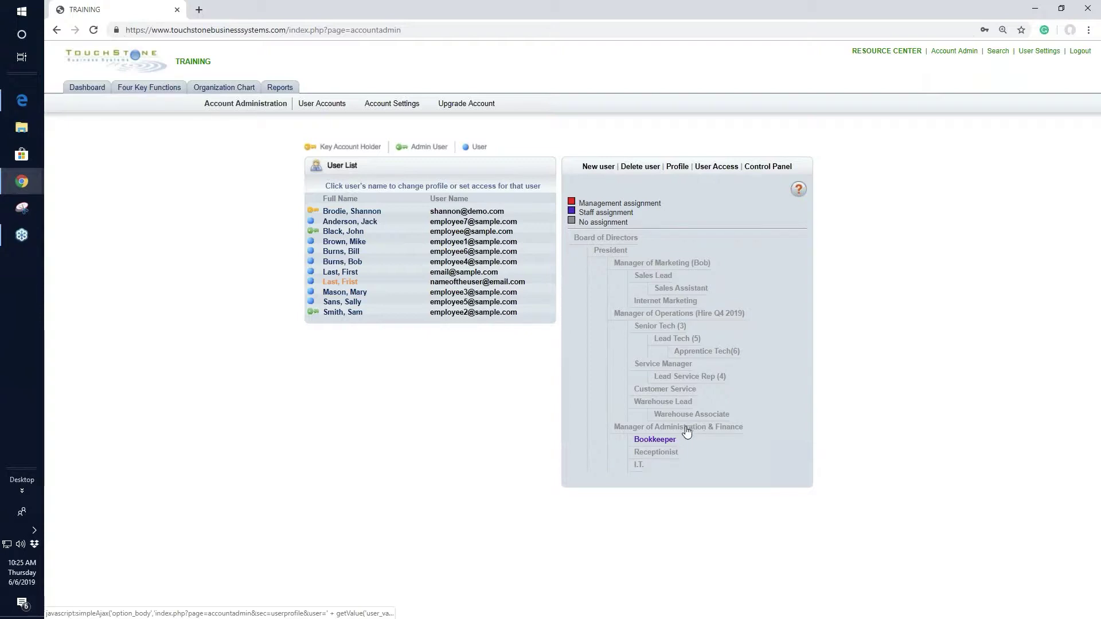
pyautogui.click(82, 91)
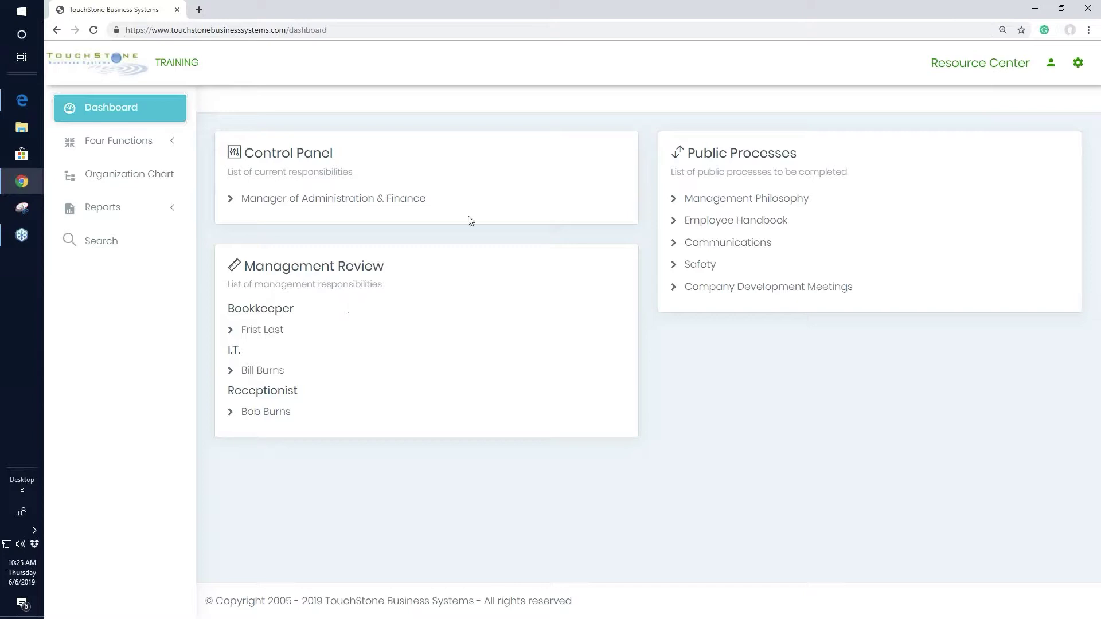
# Open the key account holder's User Access, which shows full administrator access to all positions.
pyautogui.click(1078, 65)
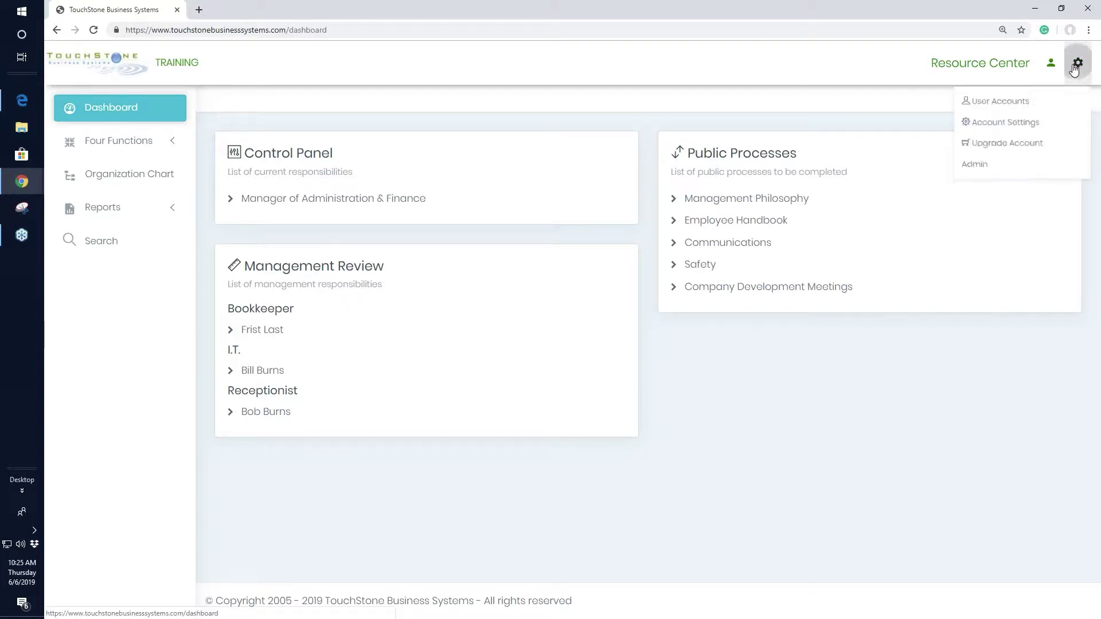
pyautogui.click(984, 108)
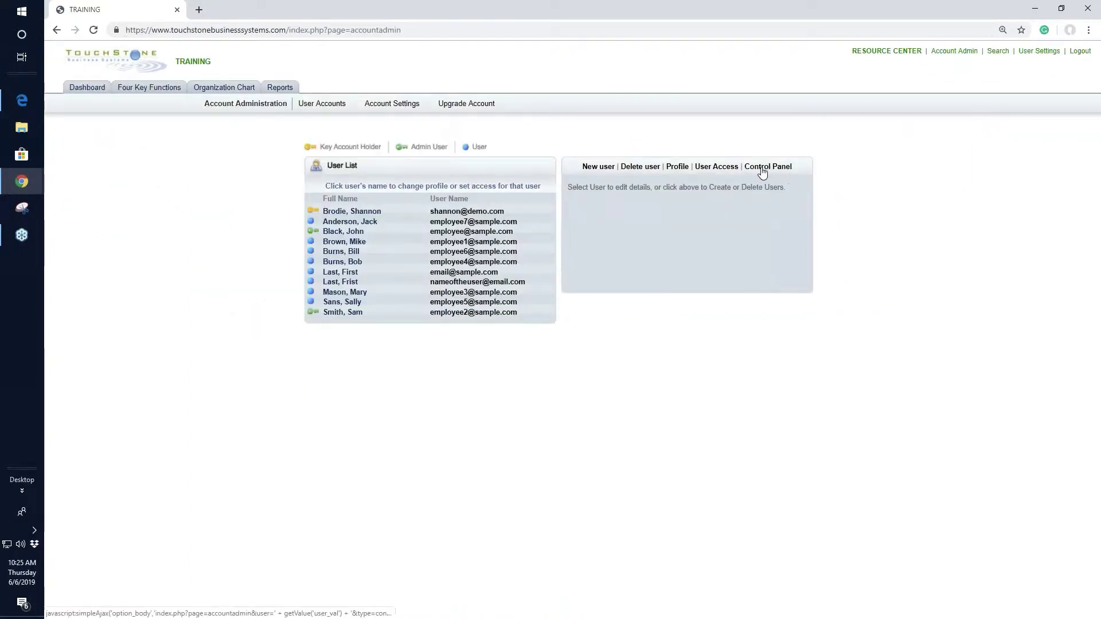
pyautogui.click(359, 213)
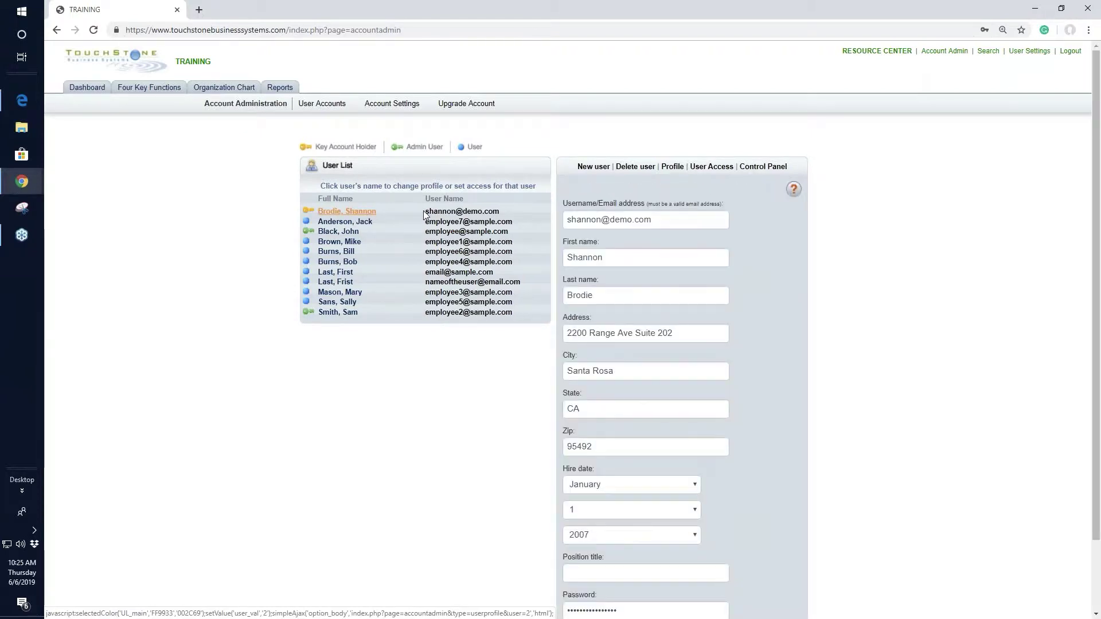
pyautogui.click(715, 167)
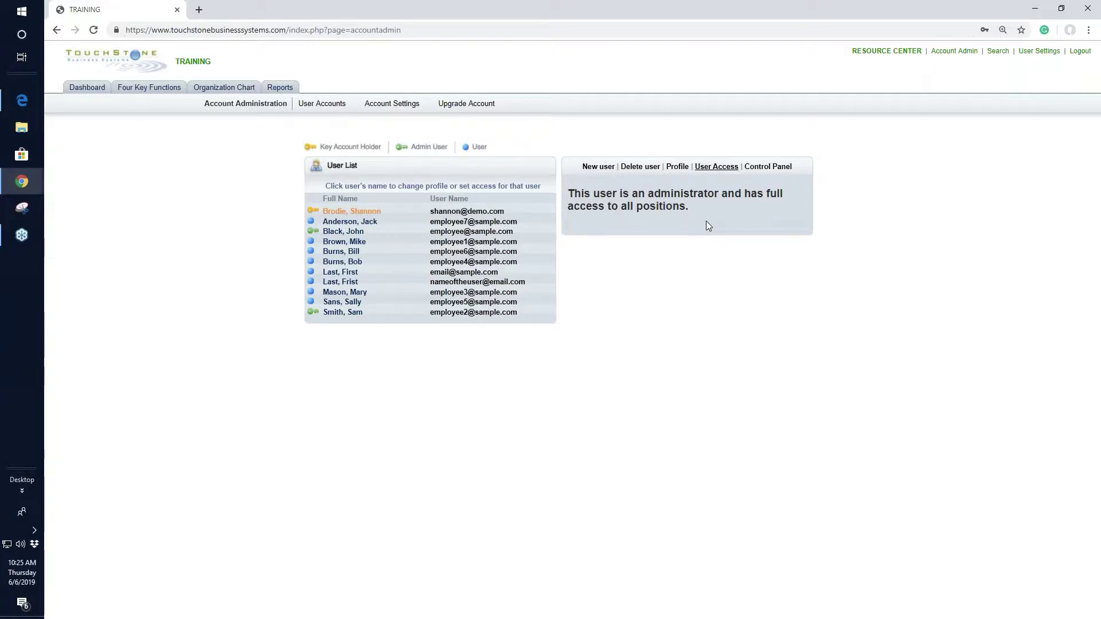
# Set Manager of Administration & Finance to Remove assignment for the key account holder and update.
pyautogui.click(768, 172)
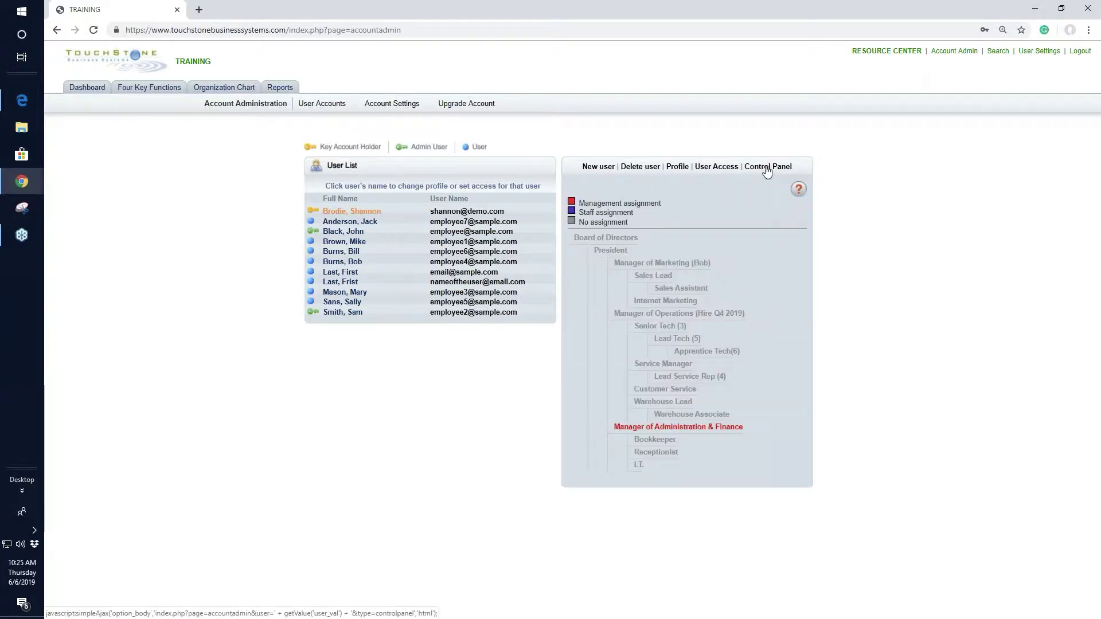
pyautogui.click(661, 429)
pyautogui.click(572, 340)
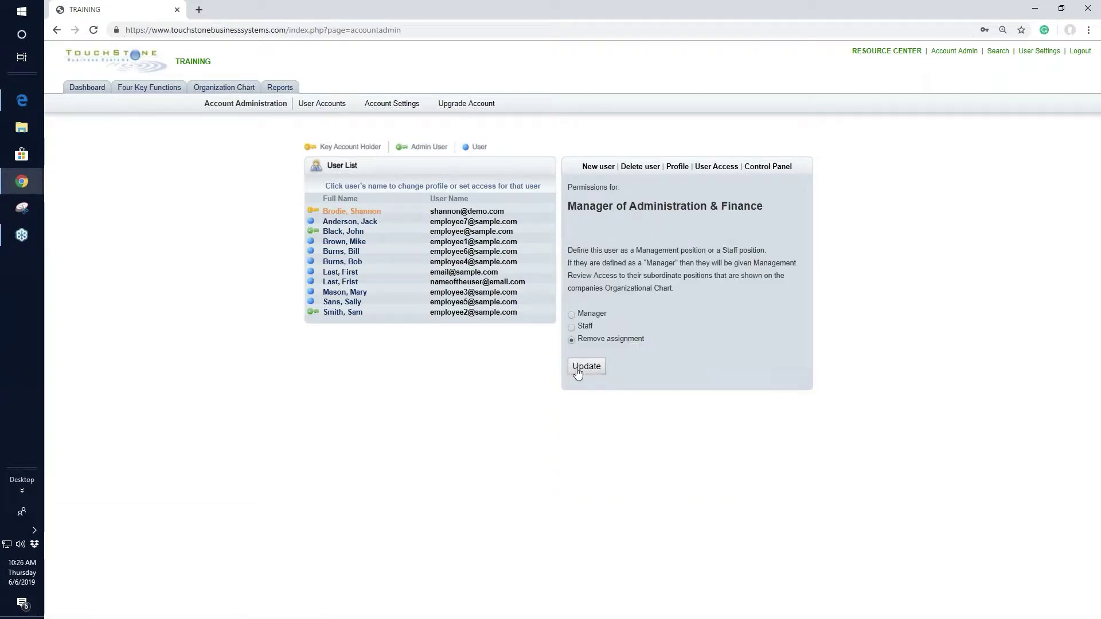
pyautogui.click(586, 365)
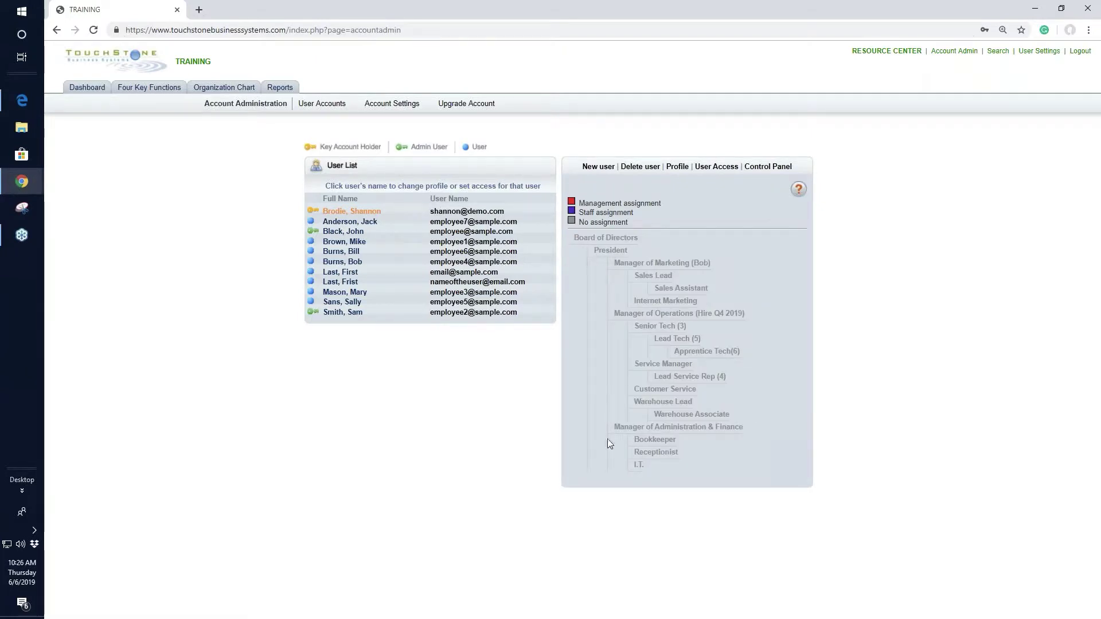
# Check the dashboard, which now lists no Control Panel responsibilities and no Management Review.
pyautogui.click(80, 90)
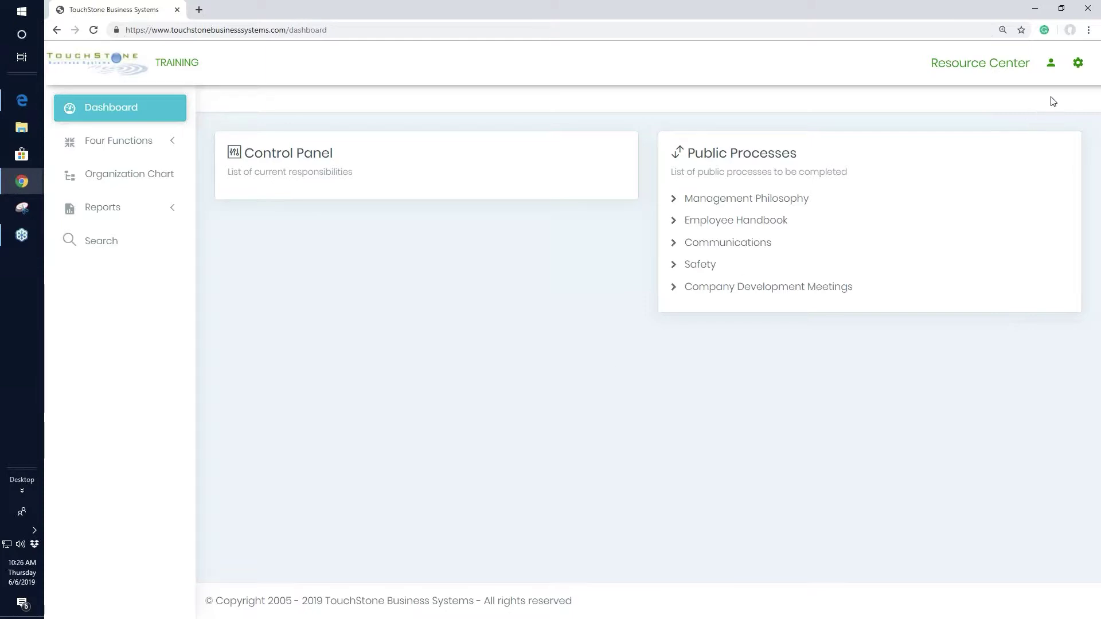
pyautogui.click(1078, 64)
# Reassign Manager of Administration & Finance to the key account holder with Manager access and update.
pyautogui.click(975, 105)
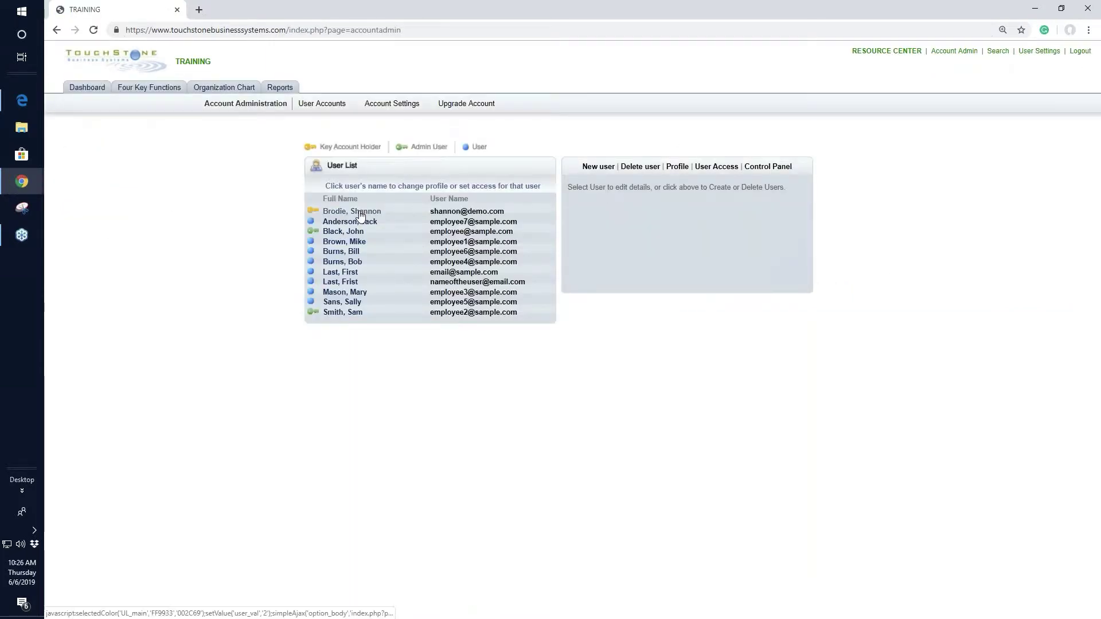
pyautogui.click(361, 215)
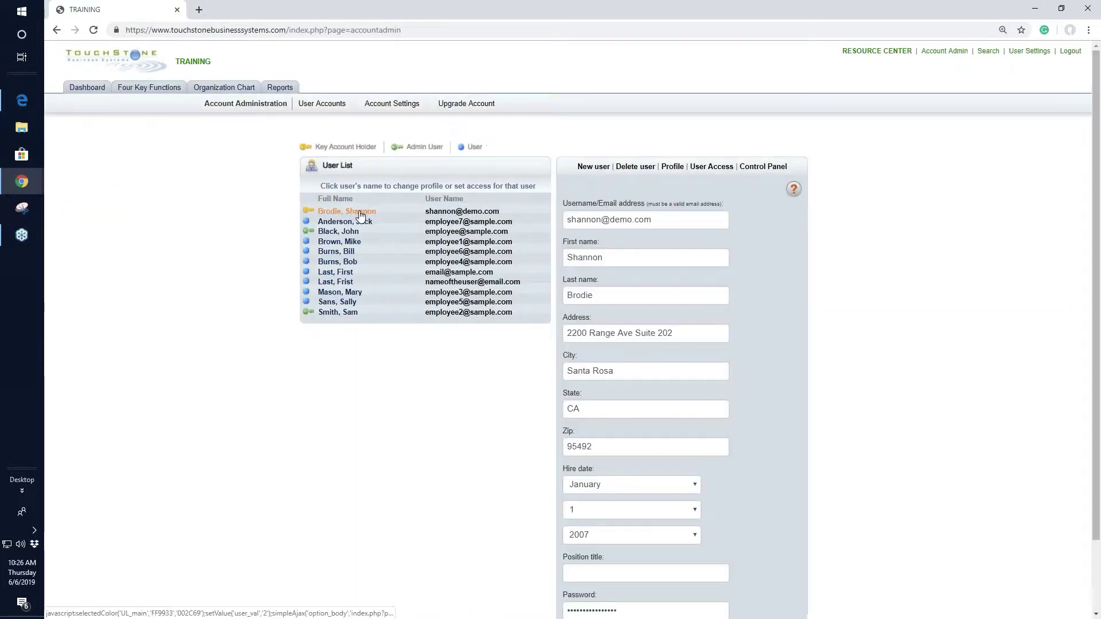
pyautogui.click(768, 170)
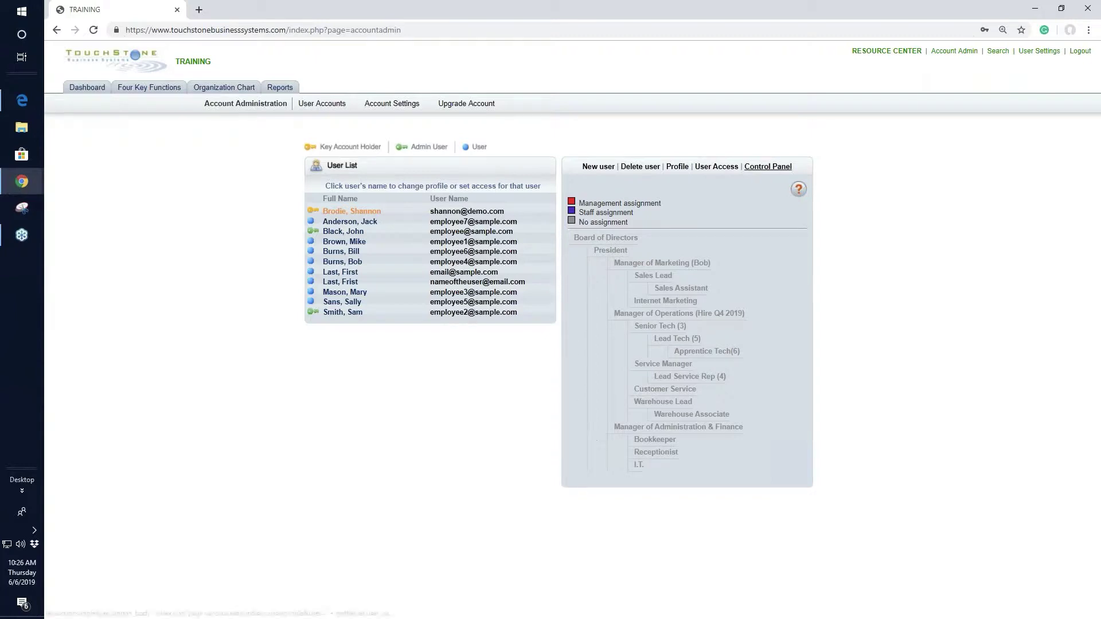
pyautogui.click(621, 429)
pyautogui.click(571, 315)
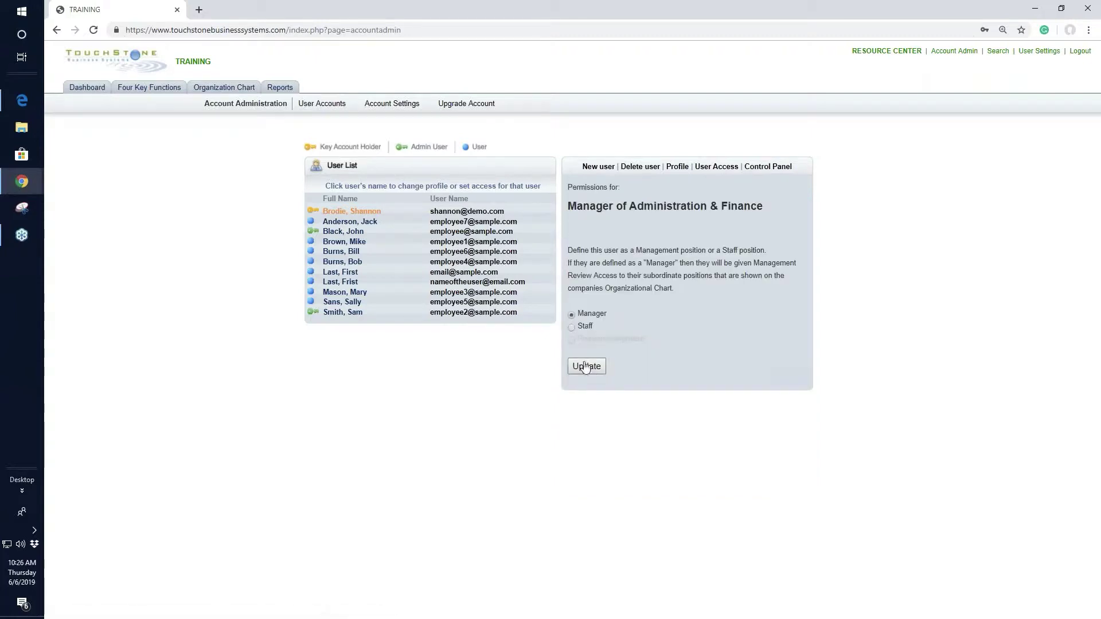
pyautogui.click(586, 366)
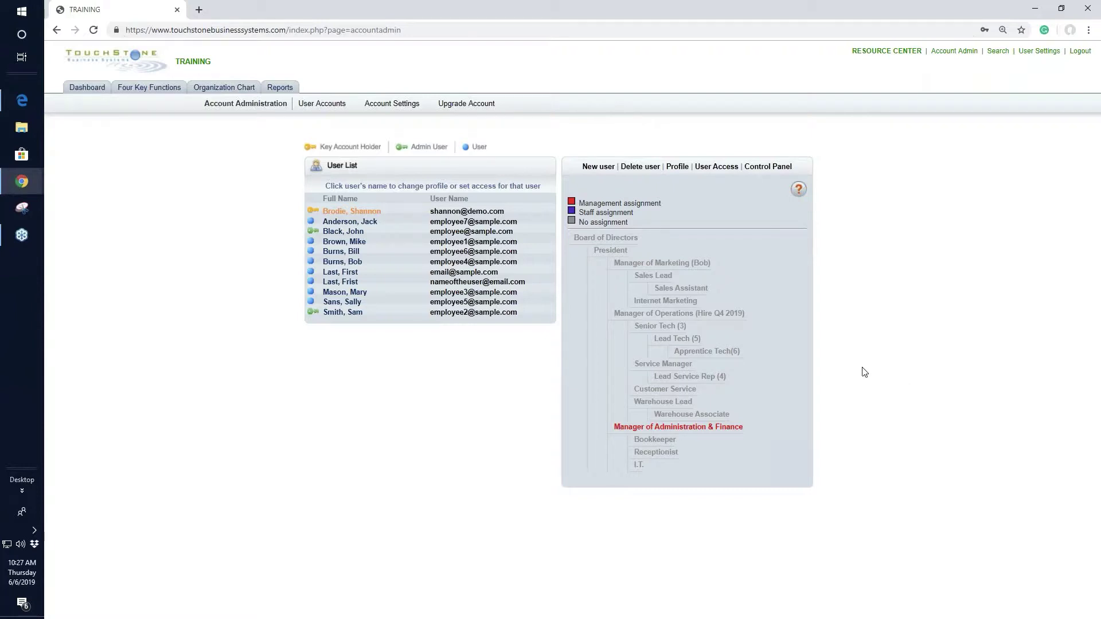
# Reload the dashboard and open the Manager of Administration & Finance Control Panel processes.
pyautogui.click(86, 88)
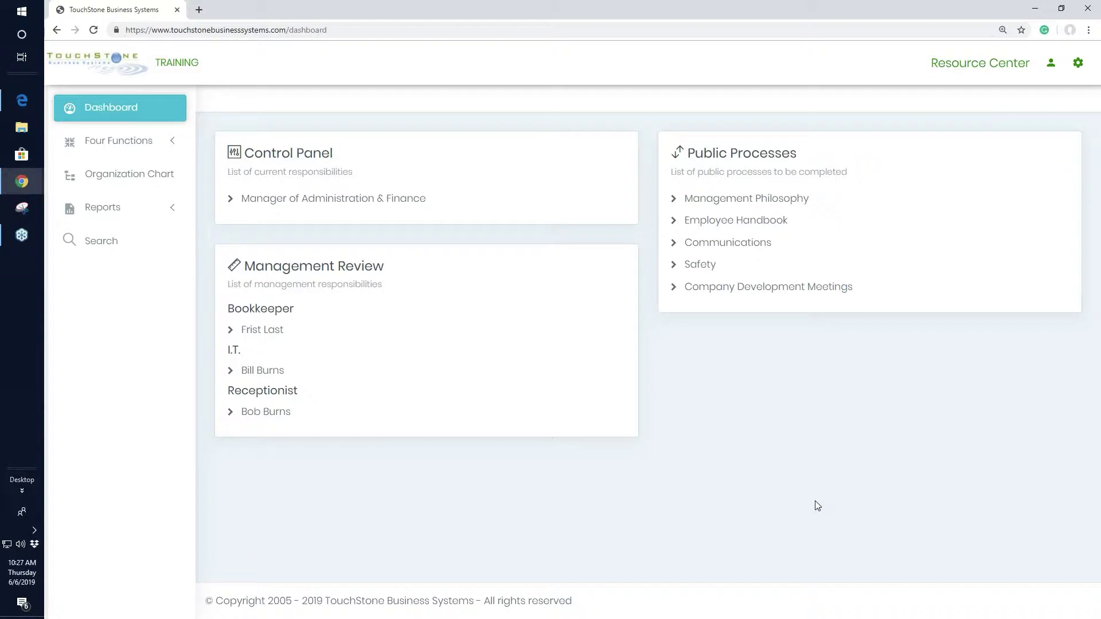
pyautogui.click(334, 199)
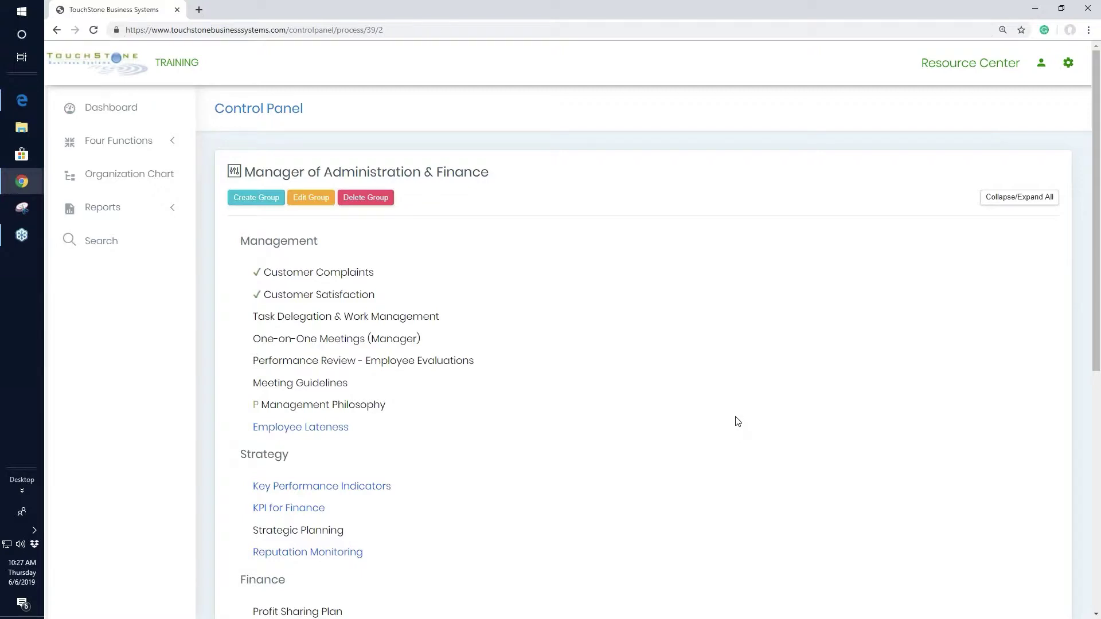
# Scroll through the Manager of Administration & Finance processes, then go back to the Dashboard.
pyautogui.scroll(-1, 738, 422)
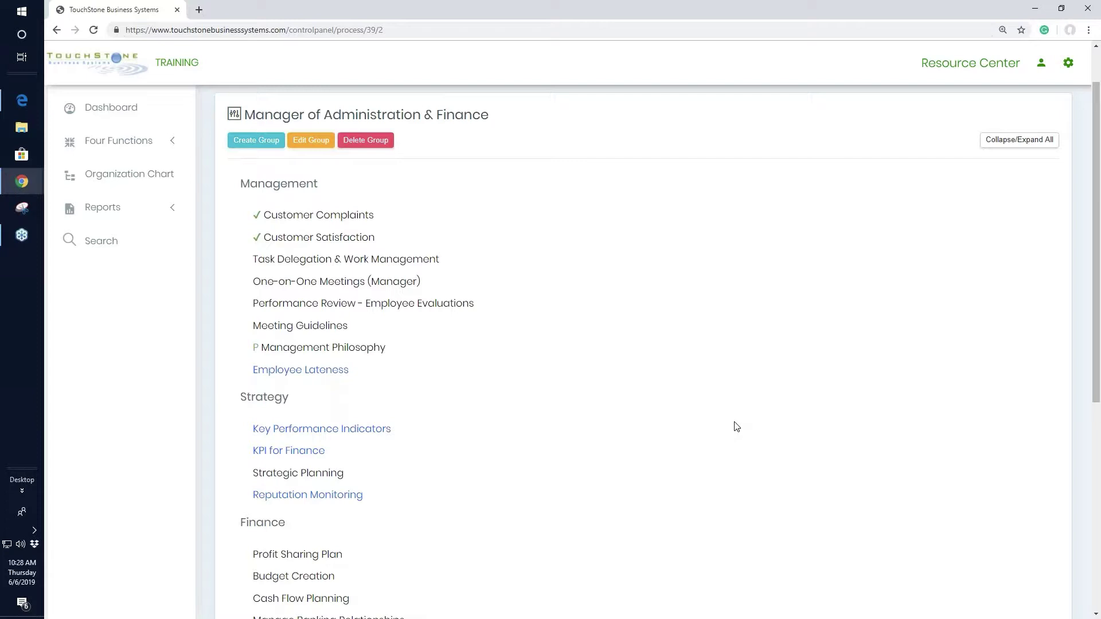
pyautogui.scroll(-1, 736, 427)
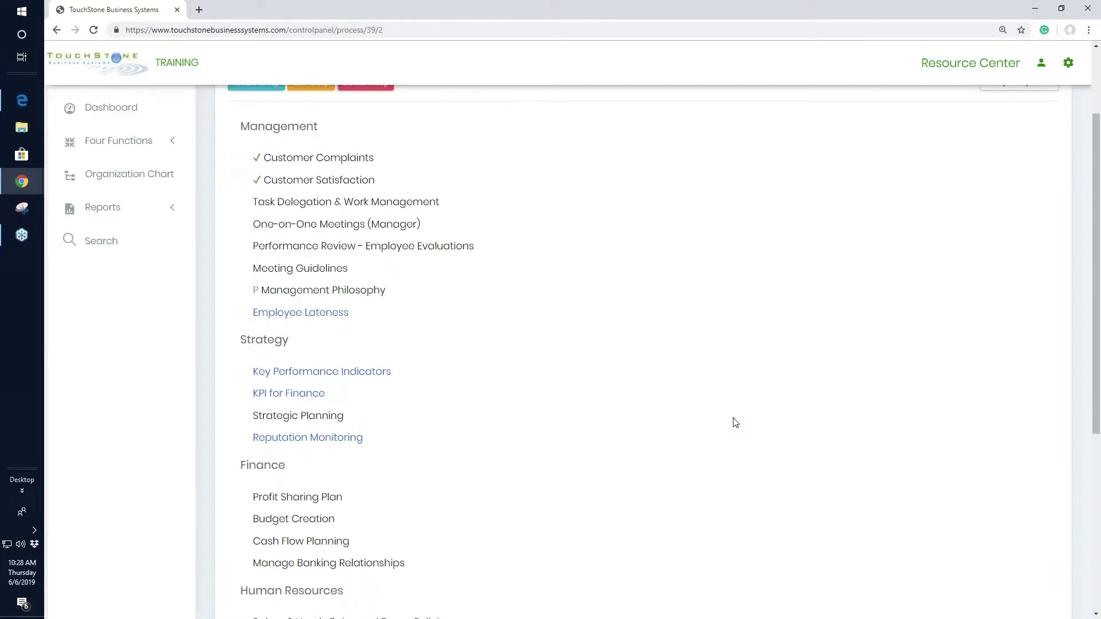
pyautogui.scroll(1, 736, 426)
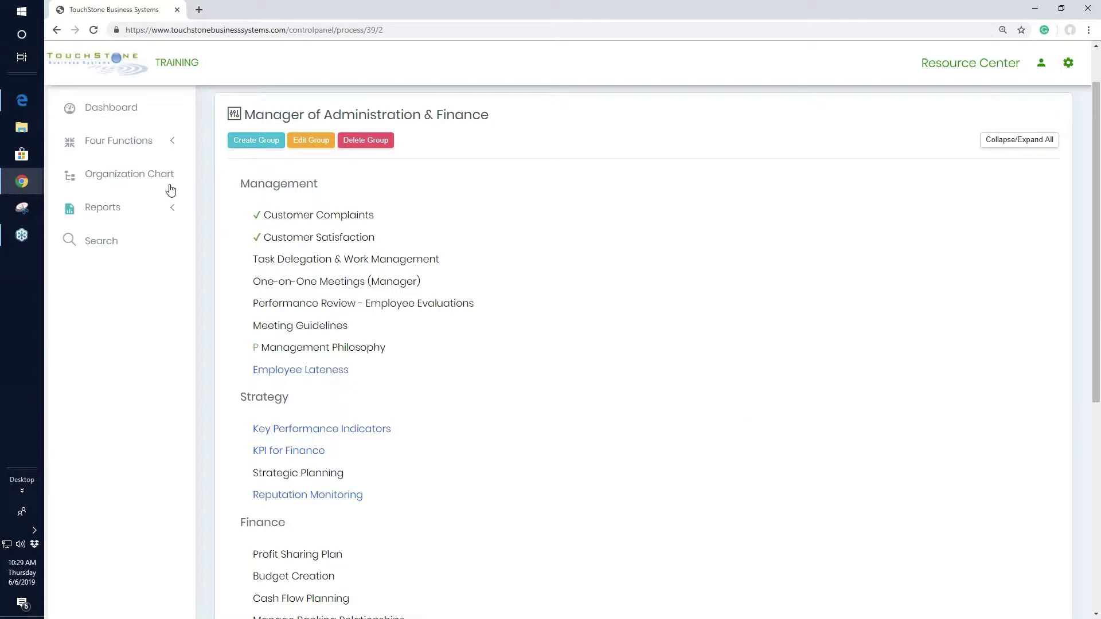
pyautogui.click(112, 114)
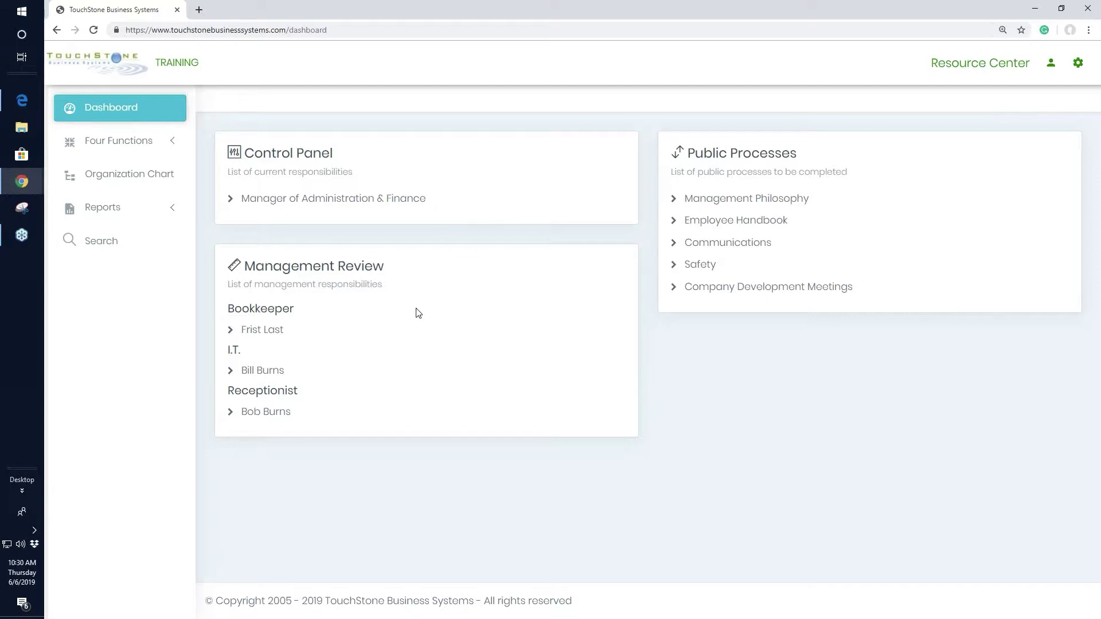
# Open the Receptionist entry listed under Management Review on the Dashboard.
pyautogui.click(276, 417)
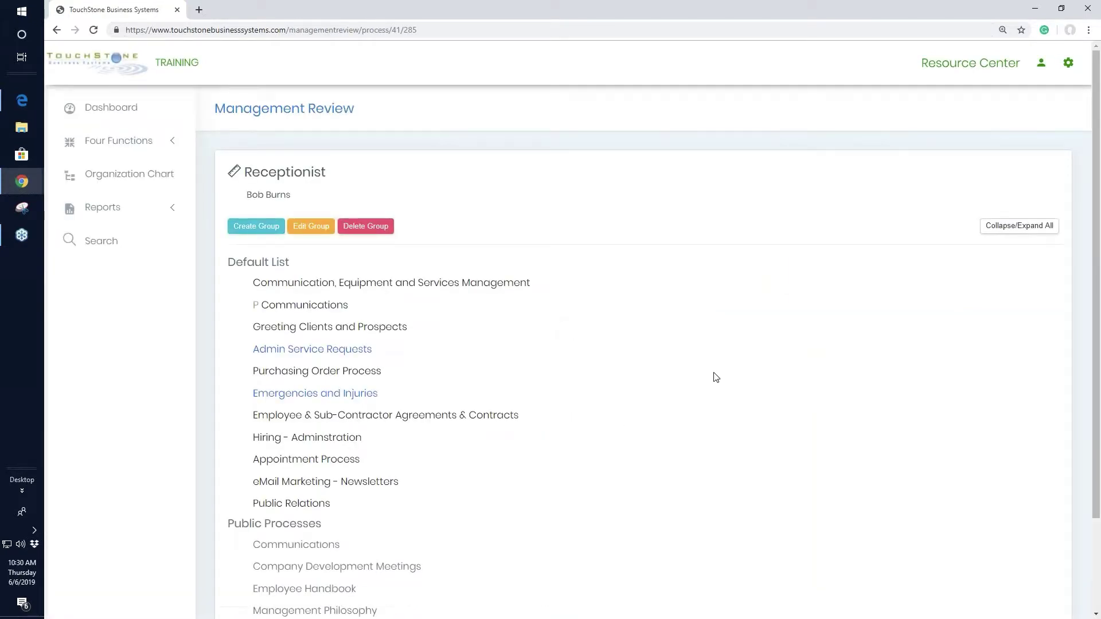
# Look over the Receptionist's Purchasing Order Process, then return through the Receptionist list to the Dashboard.
pyautogui.scroll(-1, 718, 377)
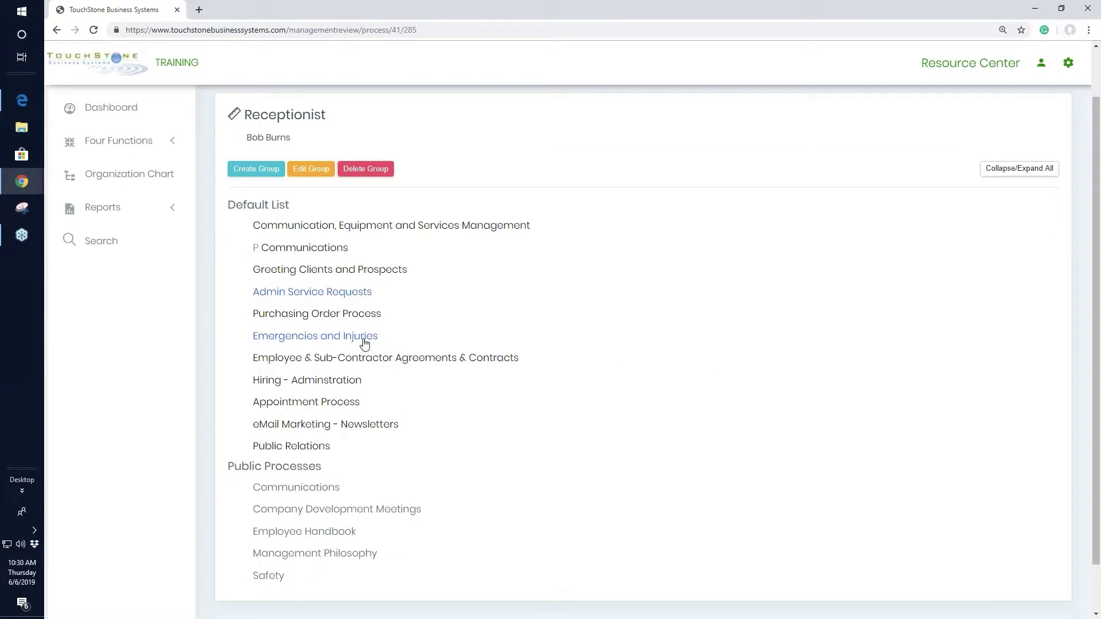
pyautogui.click(331, 318)
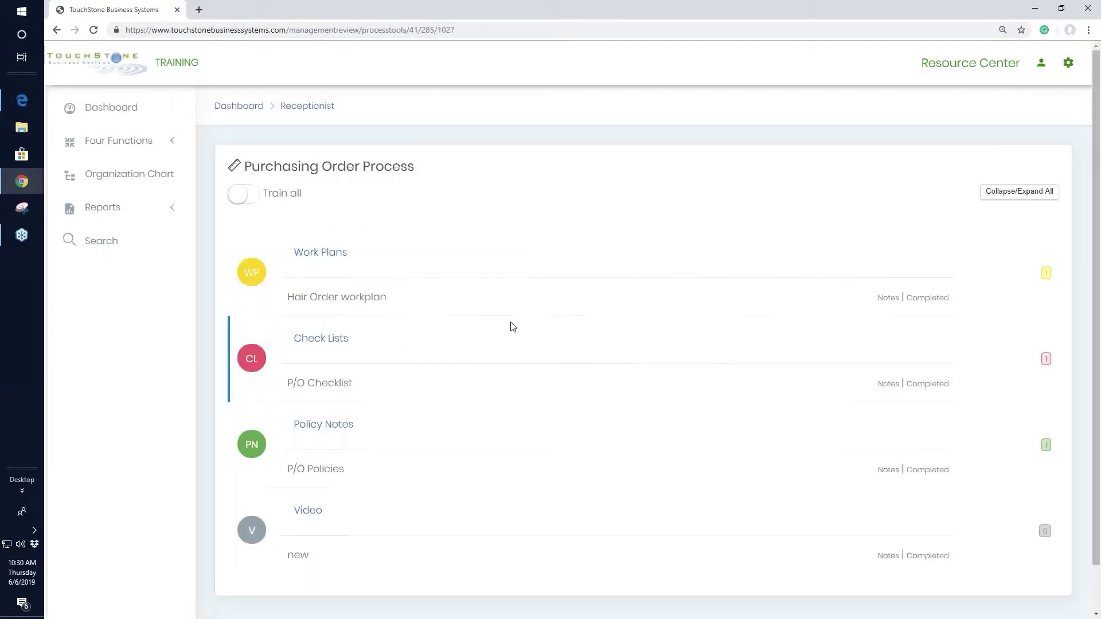
pyautogui.scroll(-1, 519, 330)
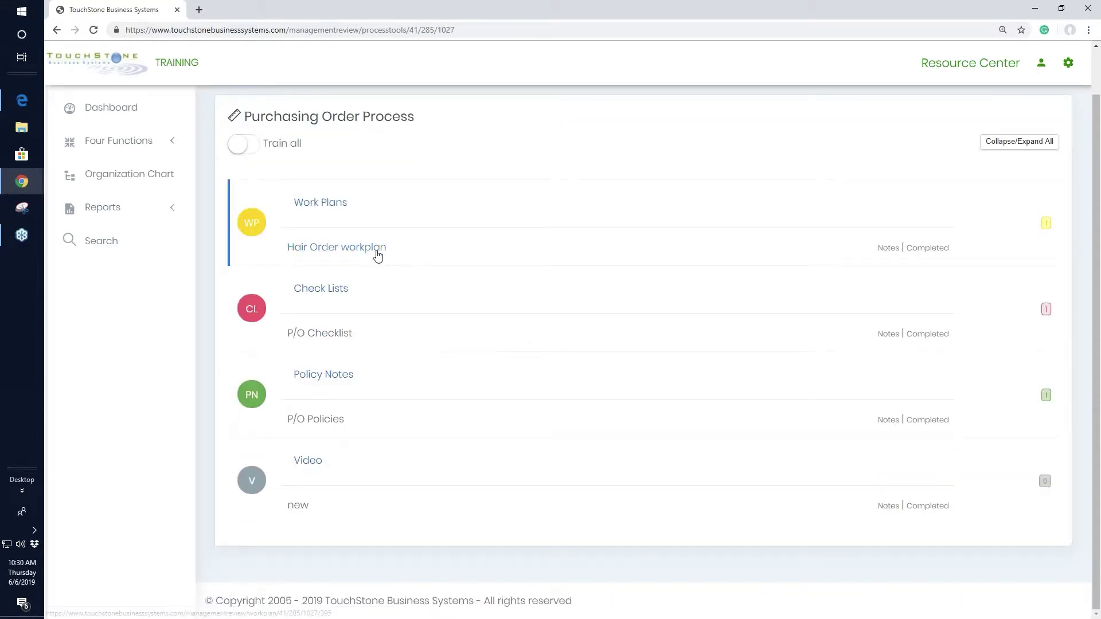
pyautogui.scroll(1, 496, 308)
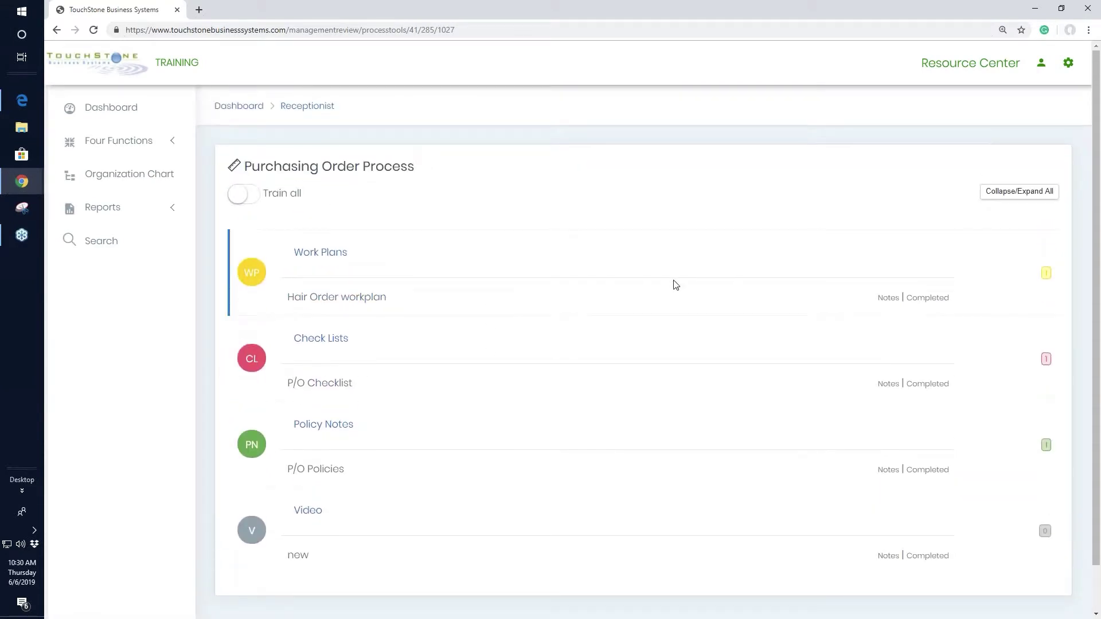
pyautogui.click(310, 114)
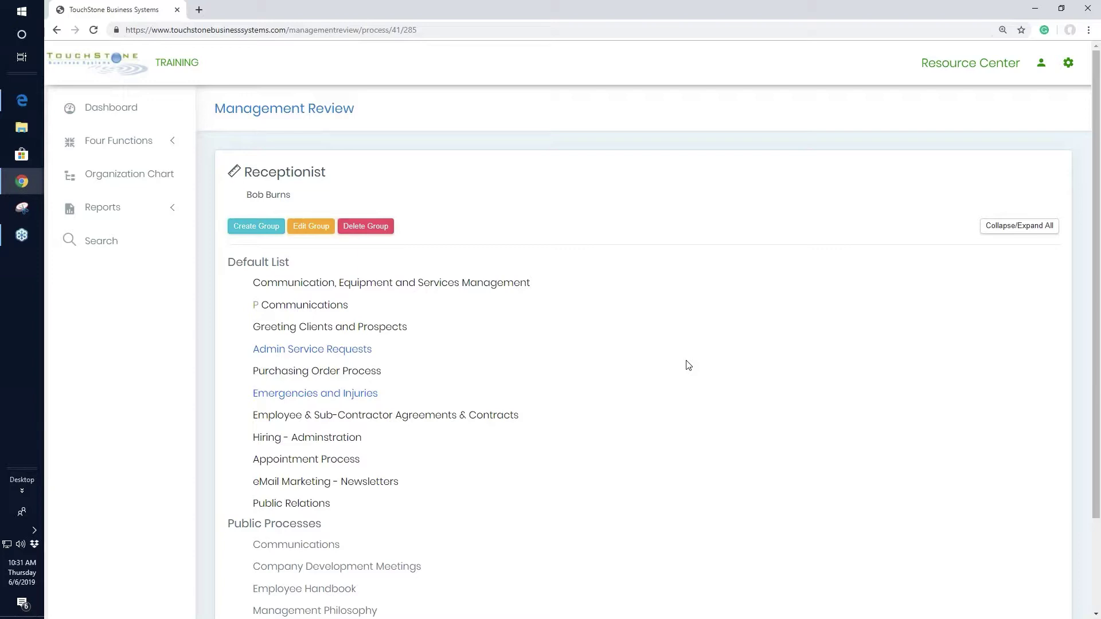
pyautogui.click(114, 112)
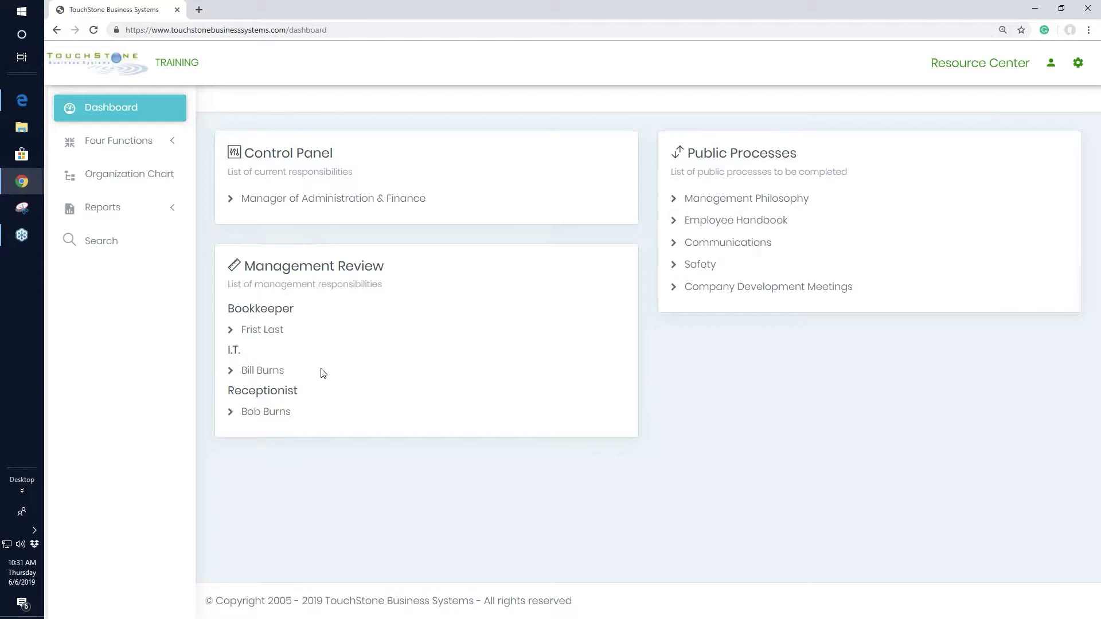
# Mark every item in I.T.'s Communication, Equipment and Services Management process as trained.
pyautogui.click(265, 373)
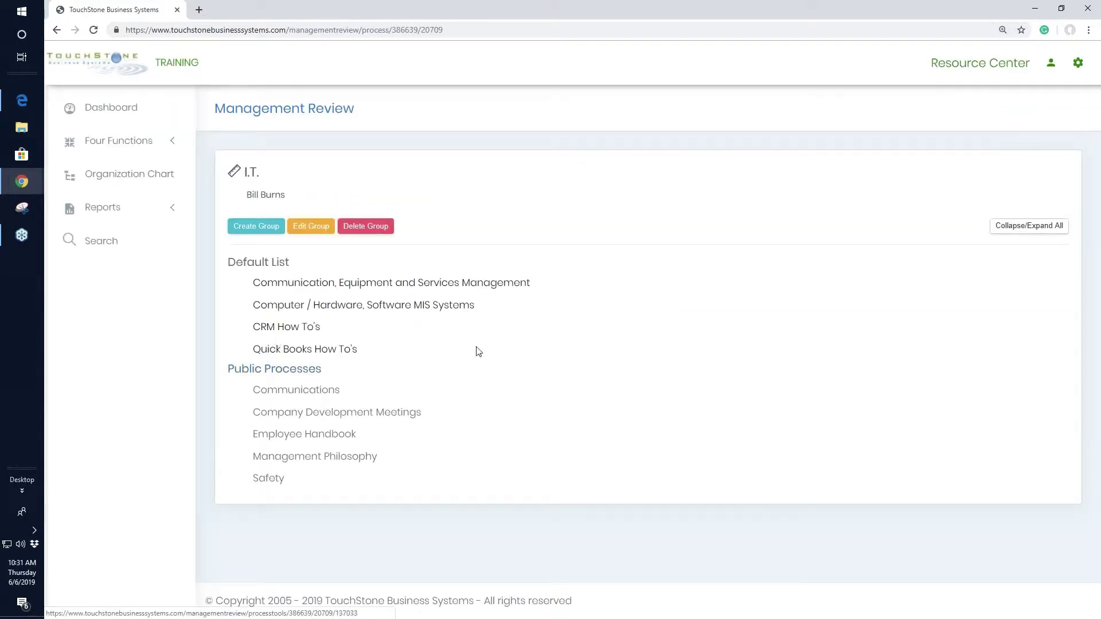
pyautogui.click(400, 284)
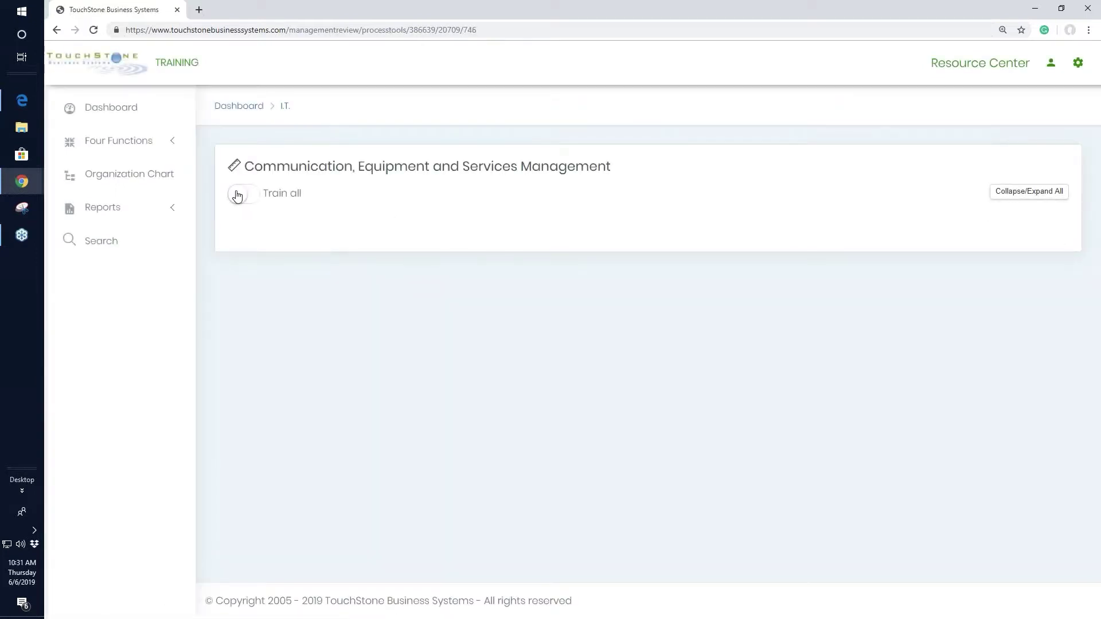
pyautogui.click(238, 194)
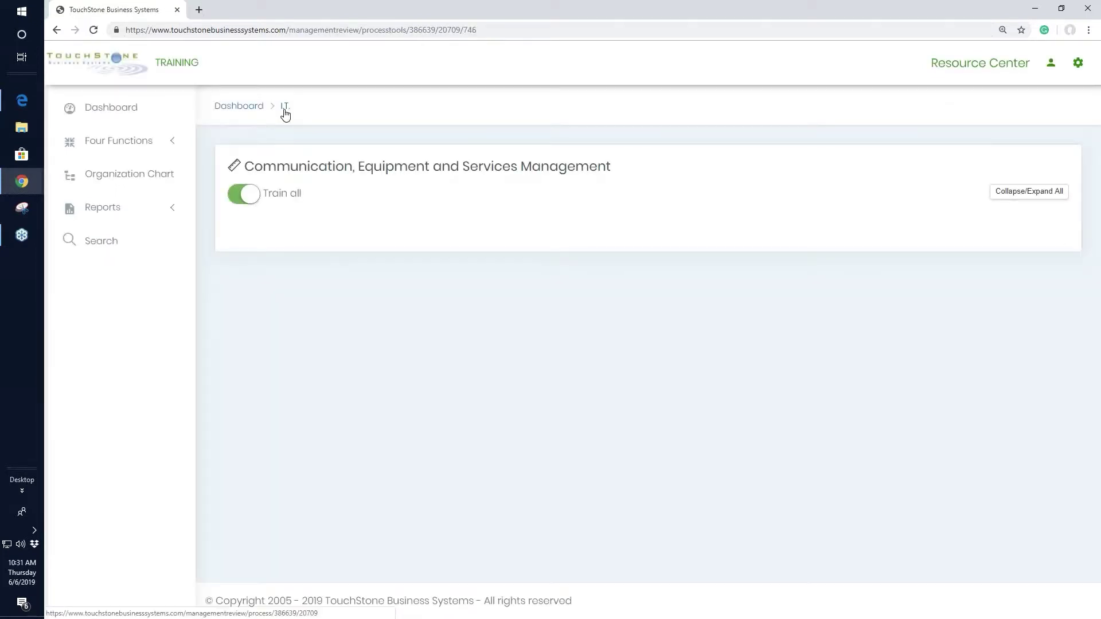
# Go back through the I.T. list to the Dashboard and open Manager of Administration & Finance.
pyautogui.click(284, 109)
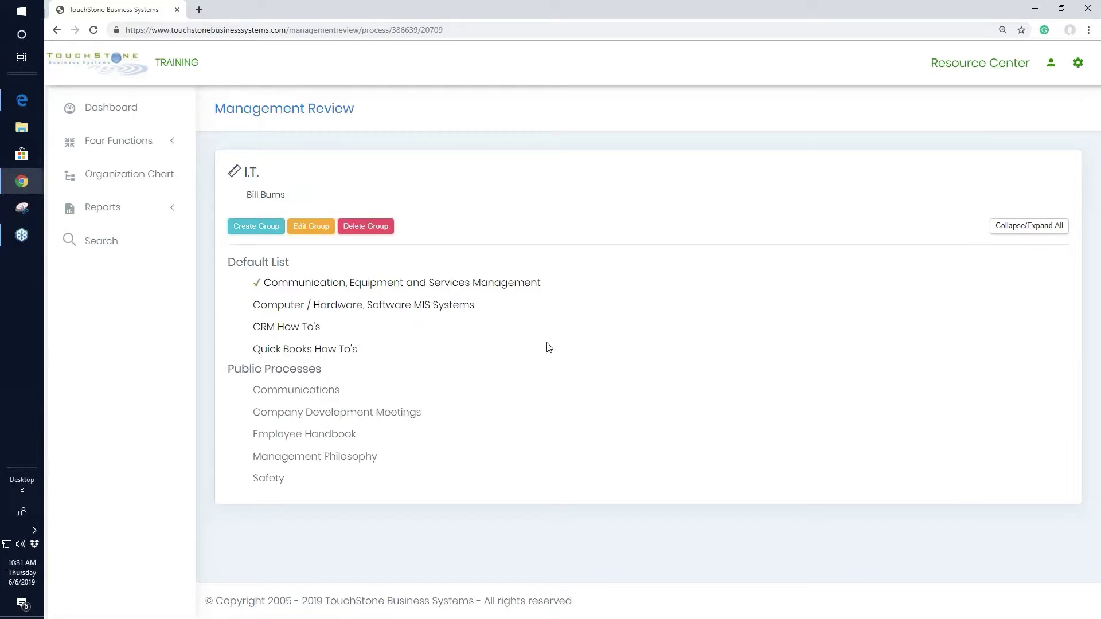
pyautogui.click(110, 109)
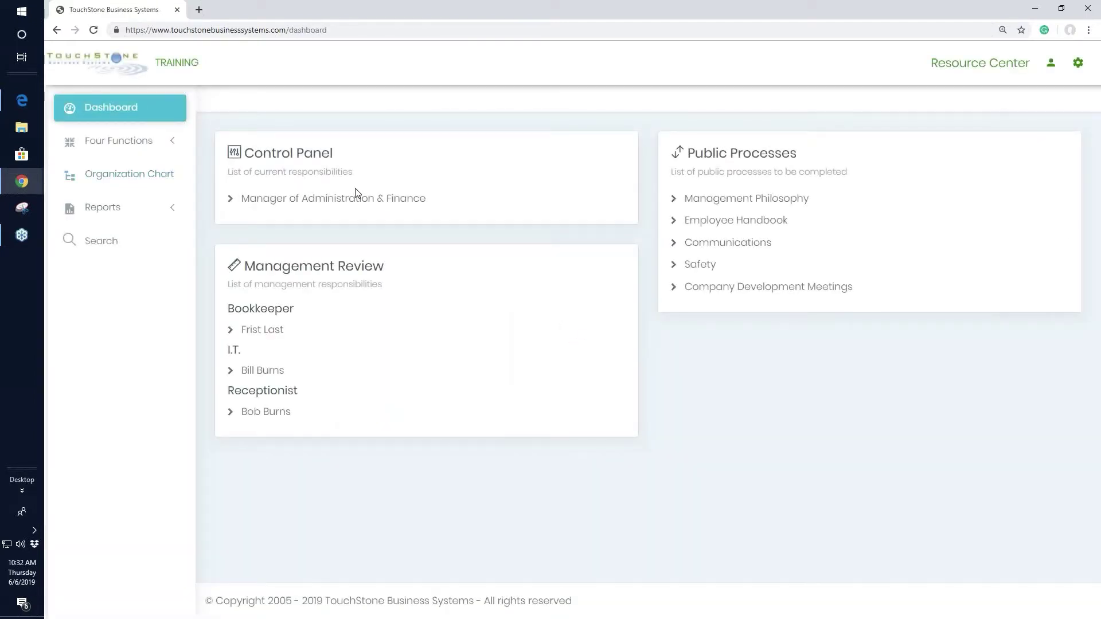
pyautogui.click(340, 202)
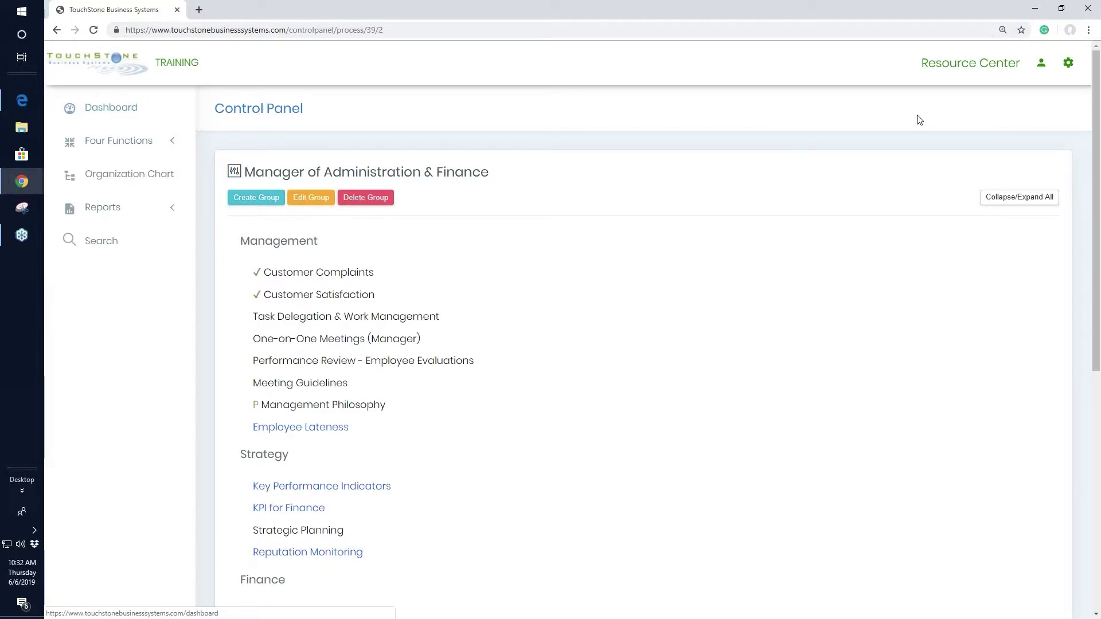
# Open User Accounts from the gear menu, then switch to the Account Settings form.
pyautogui.click(1068, 64)
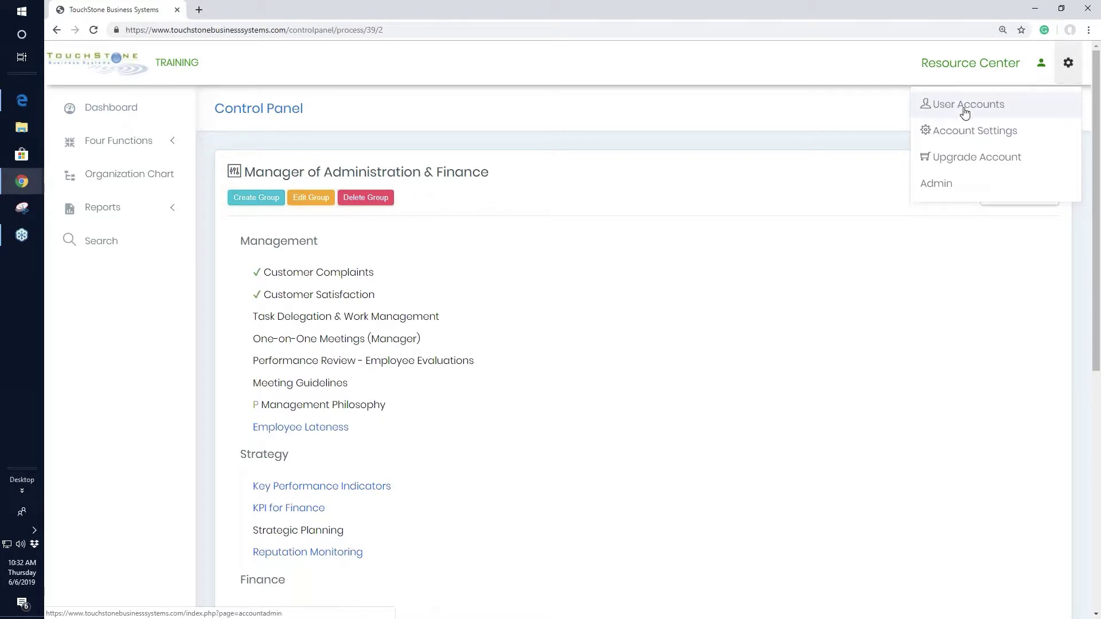
pyautogui.click(964, 107)
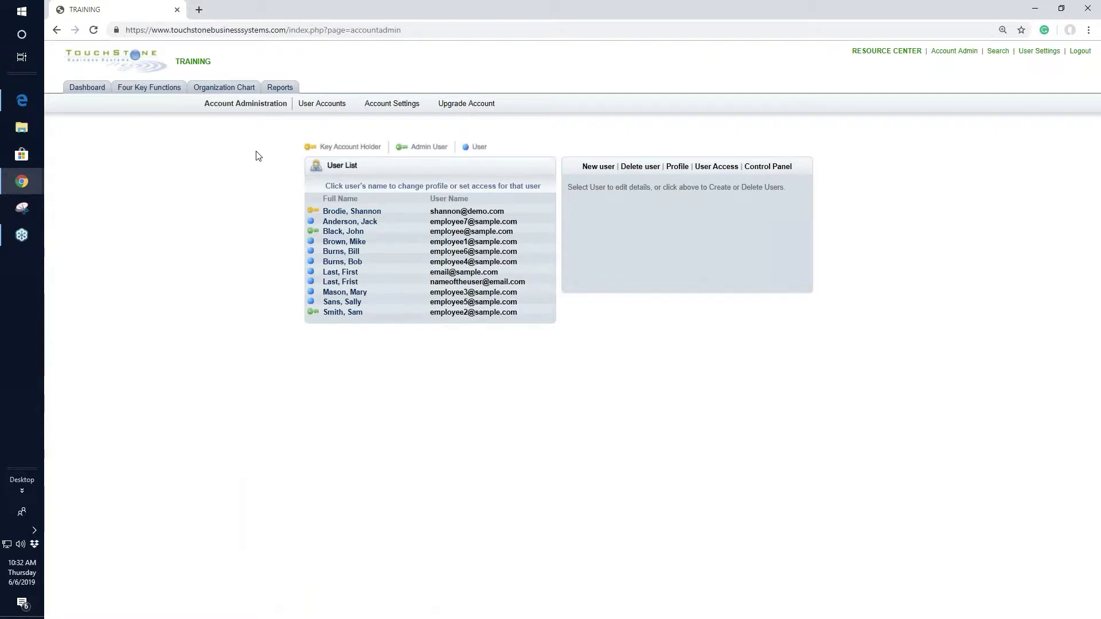
pyautogui.click(389, 105)
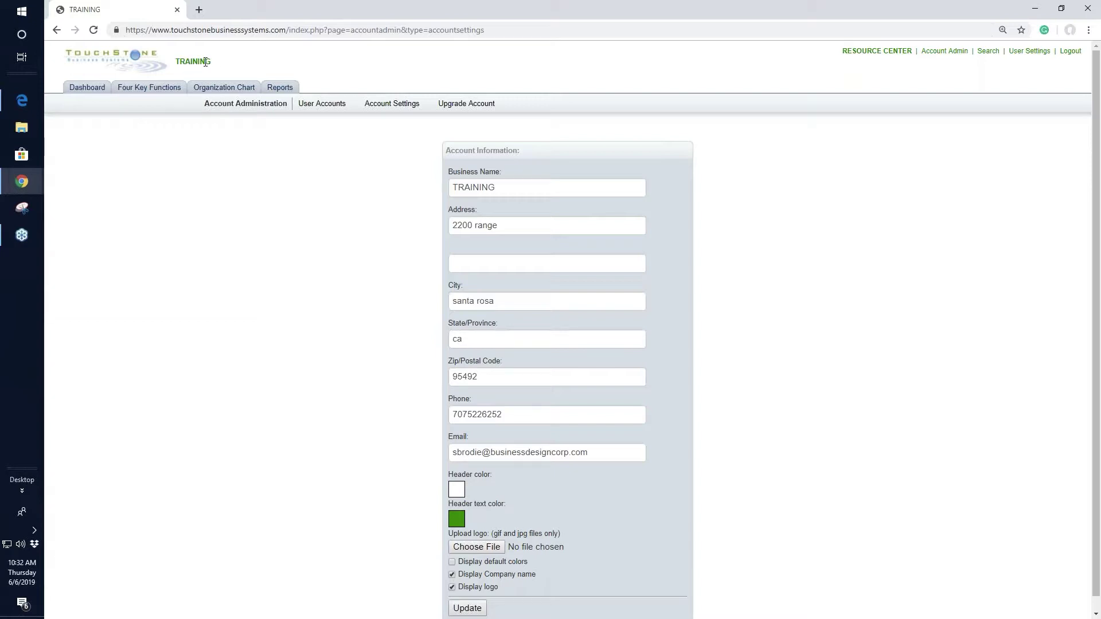
# Scroll down the Account Settings form to view the business details and header colours.
pyautogui.scroll(-1, 766, 322)
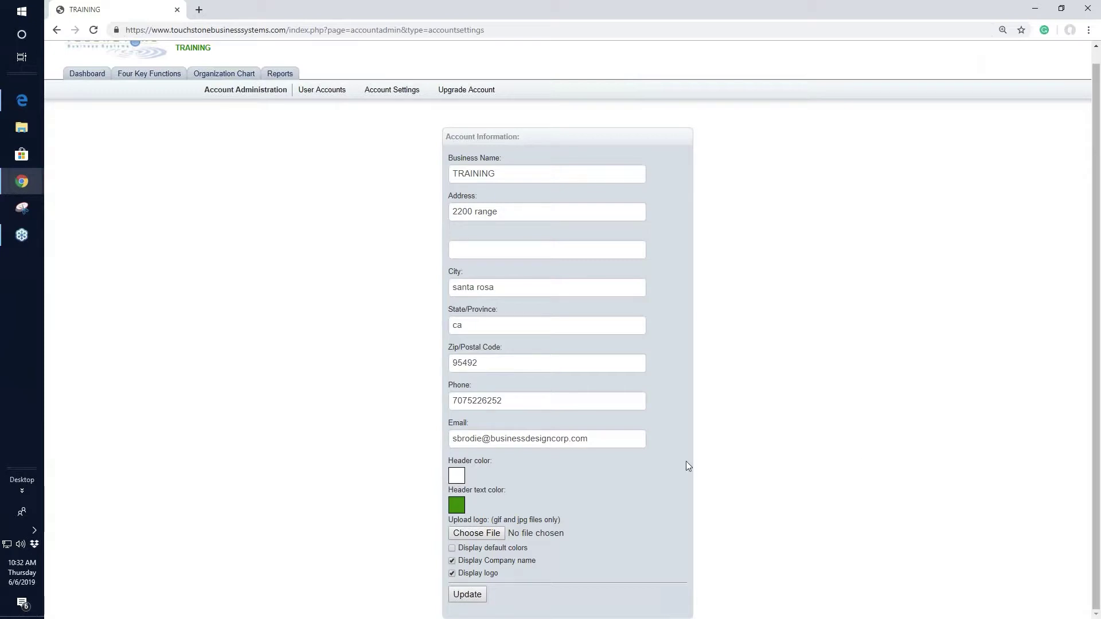
# Set the header colour to blue and update the account settings.
pyautogui.scroll(1, 867, 466)
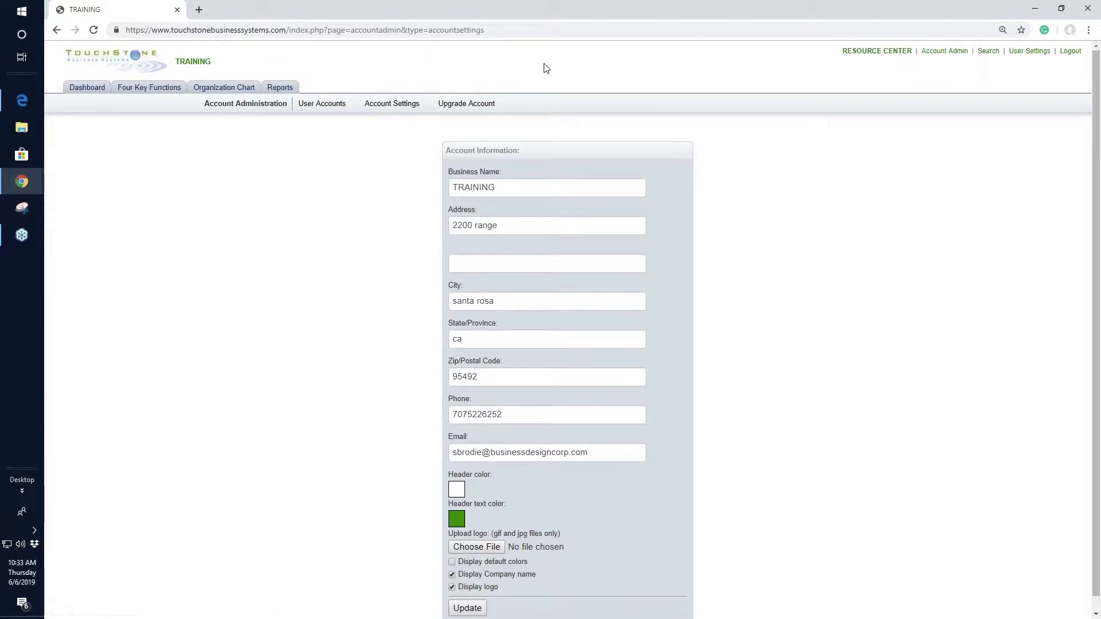
pyautogui.click(457, 492)
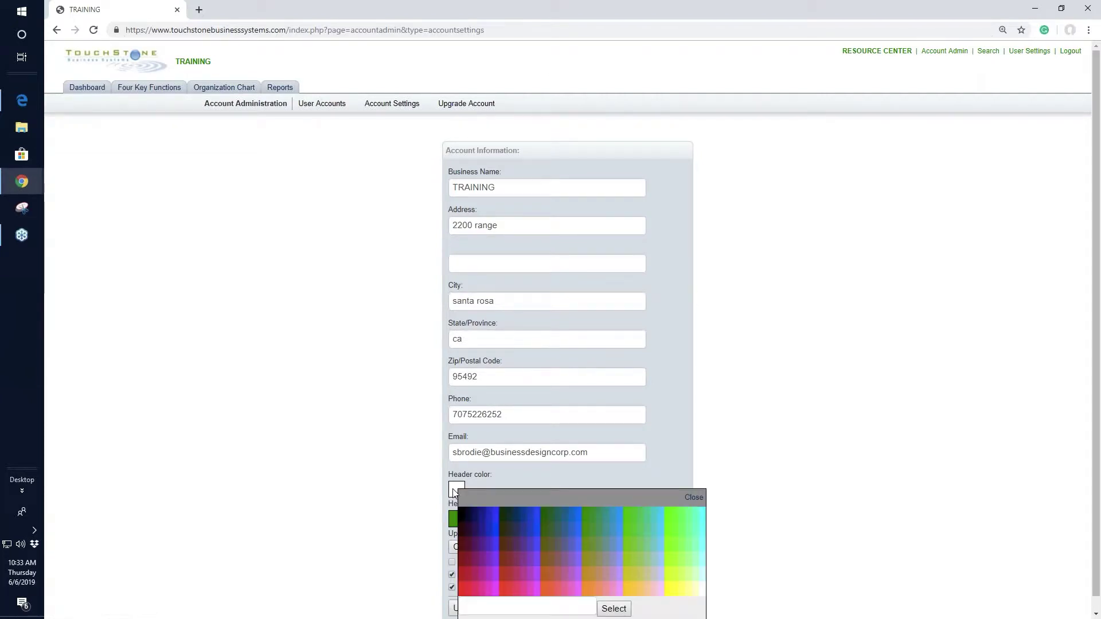
pyautogui.click(539, 519)
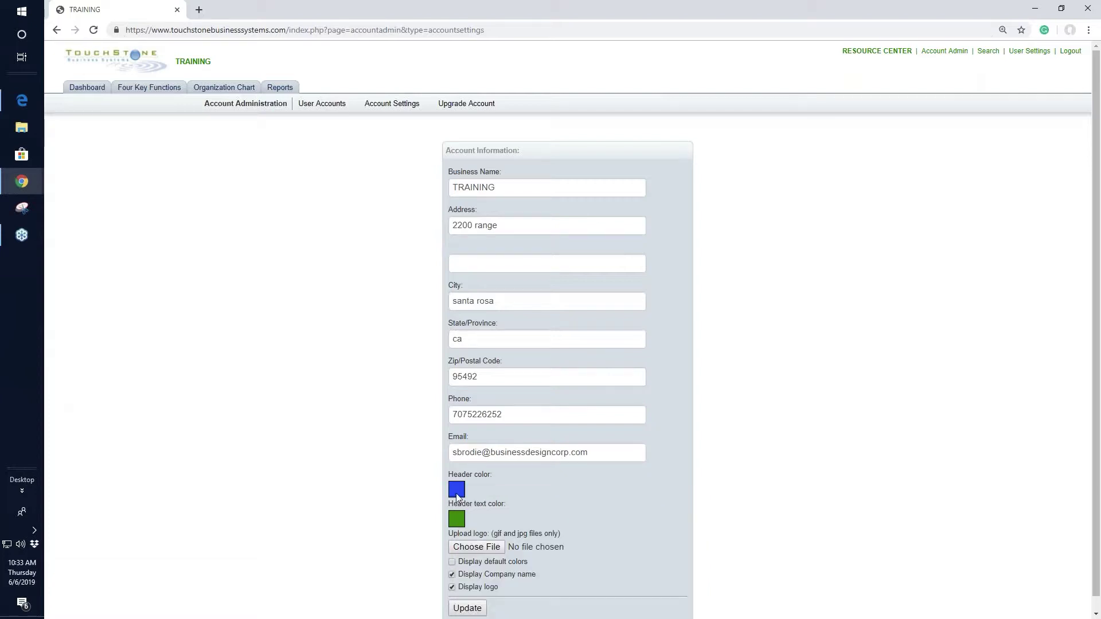
pyautogui.click(467, 608)
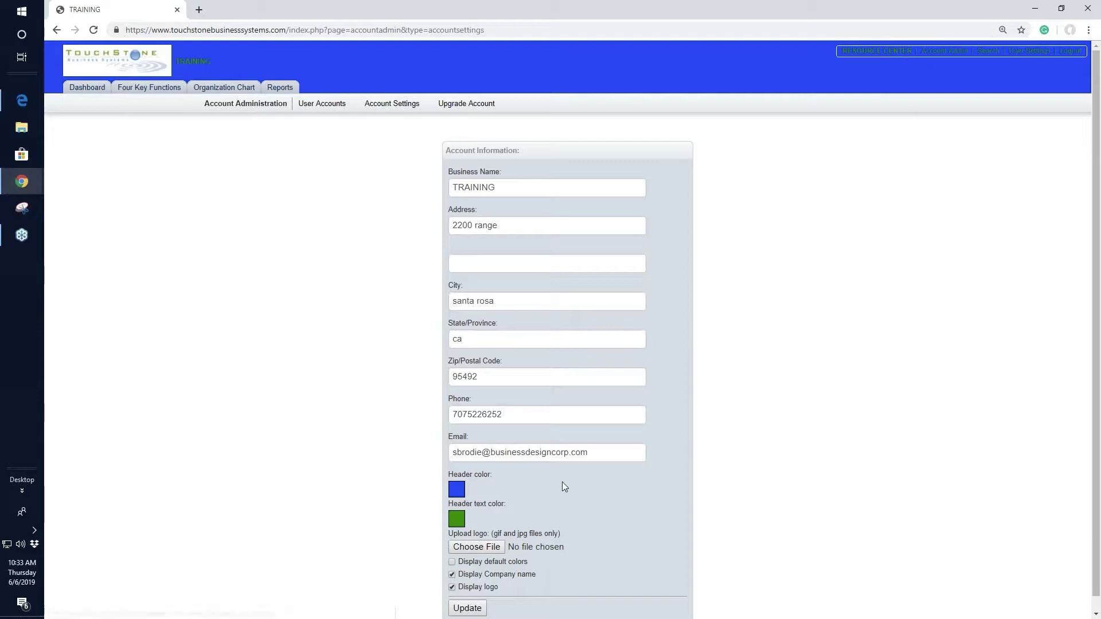
# Set the header text colour to white and update the account settings.
pyautogui.click(458, 518)
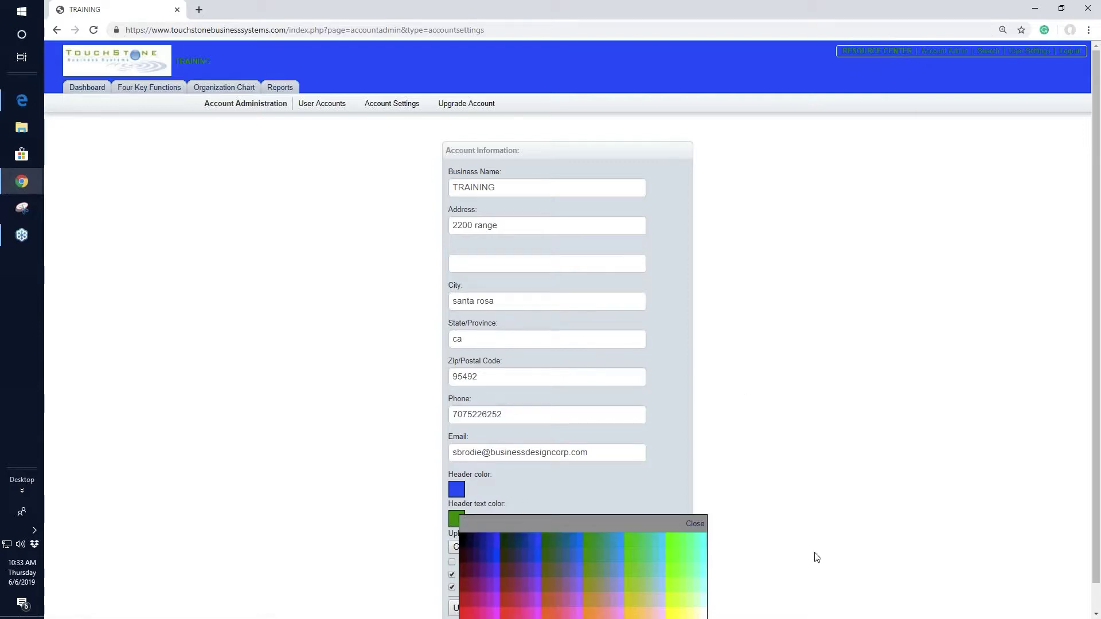
pyautogui.scroll(-1, 808, 555)
pyautogui.click(614, 606)
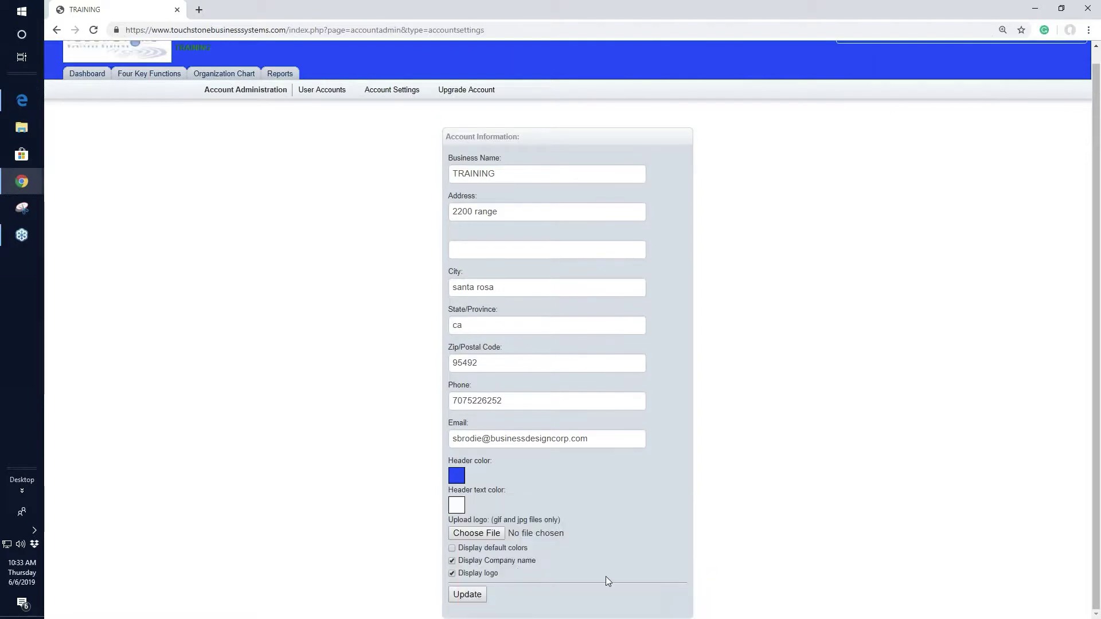
pyautogui.click(466, 579)
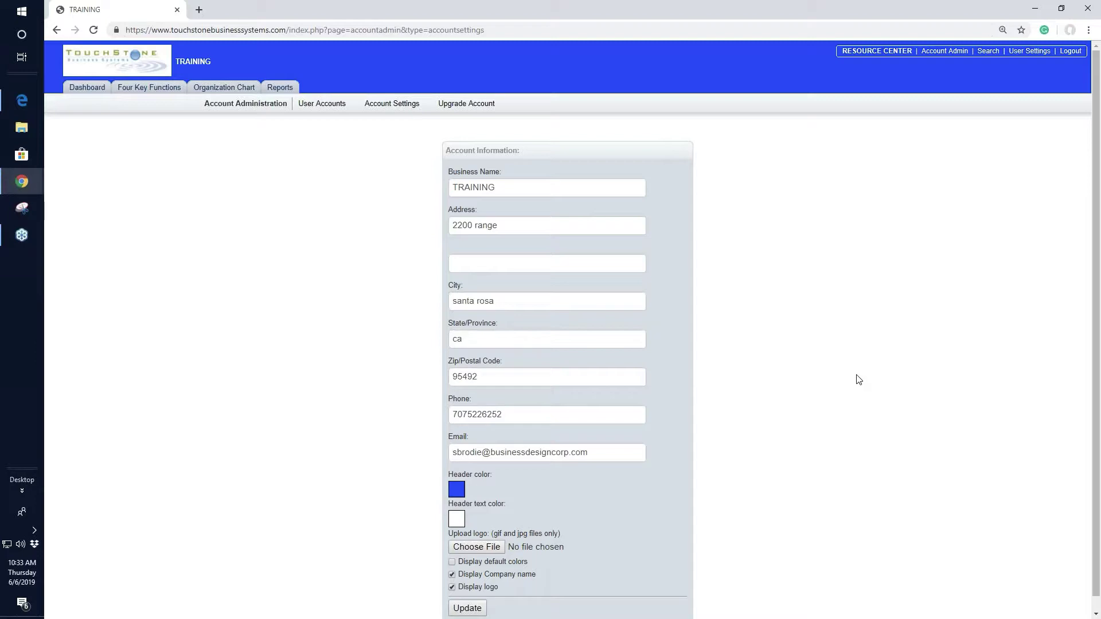
# Cancel the logo file picker without choosing a file and resubmit the account settings.
pyautogui.scroll(-1, 773, 466)
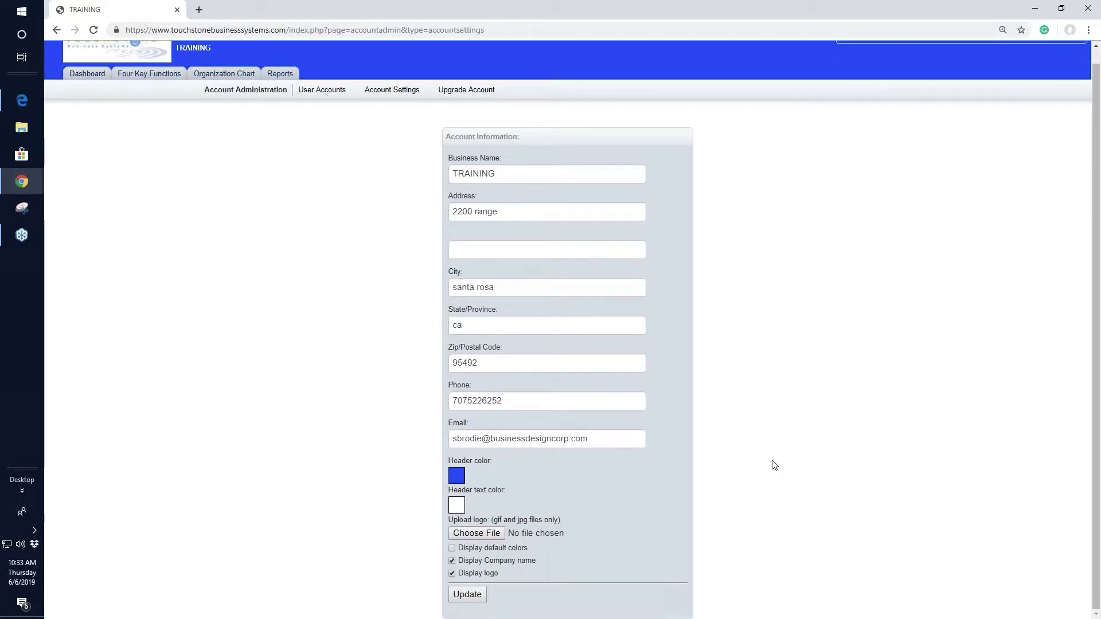
pyautogui.click(477, 533)
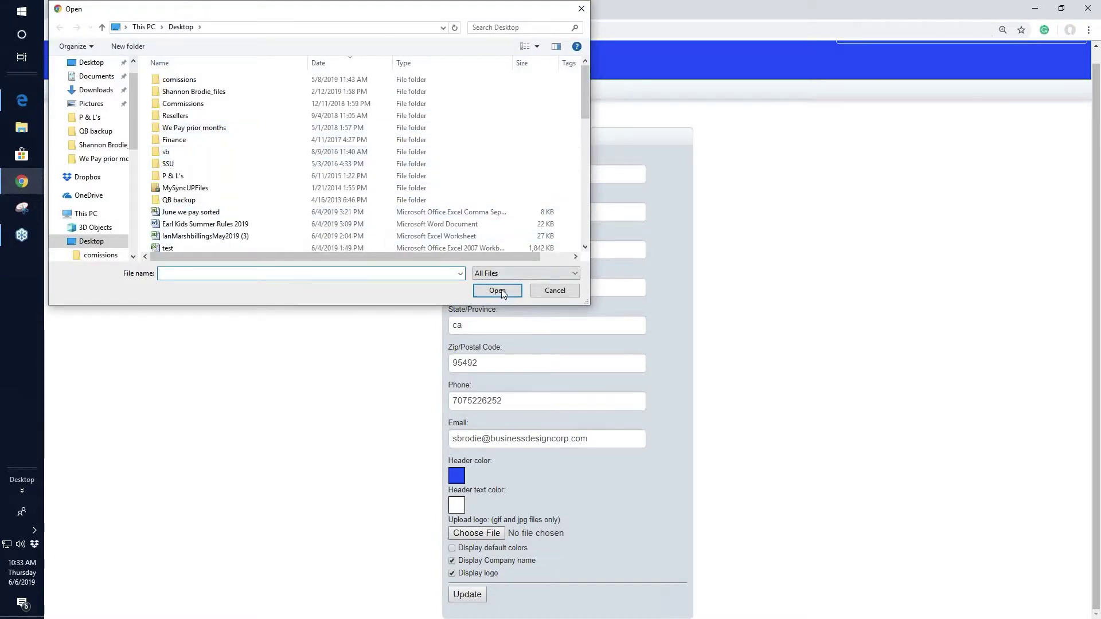
pyautogui.click(547, 291)
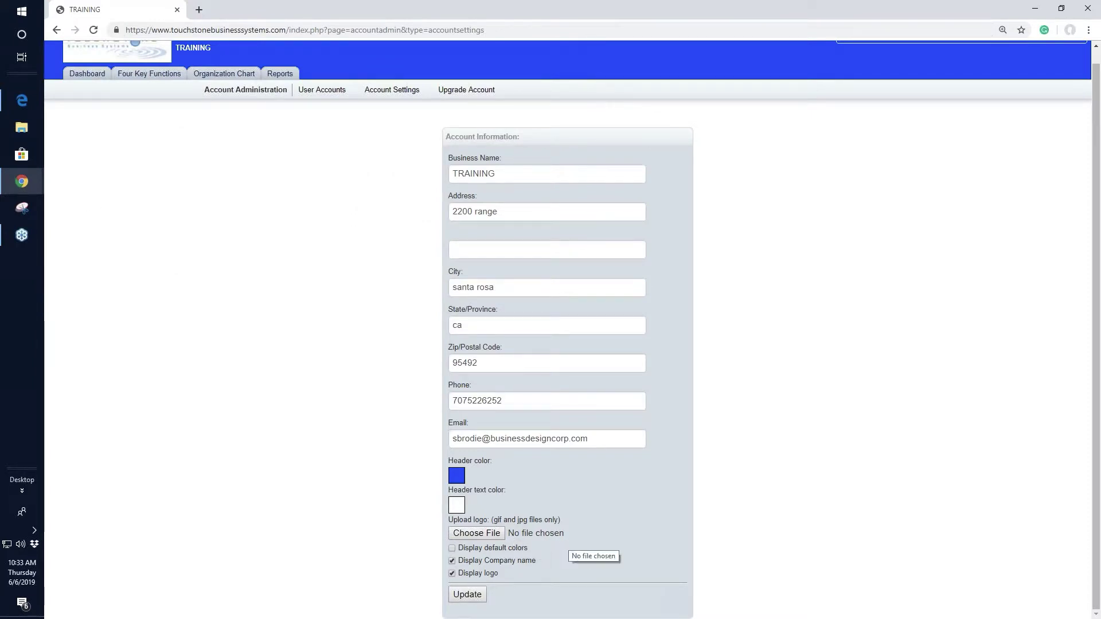
pyautogui.click(480, 598)
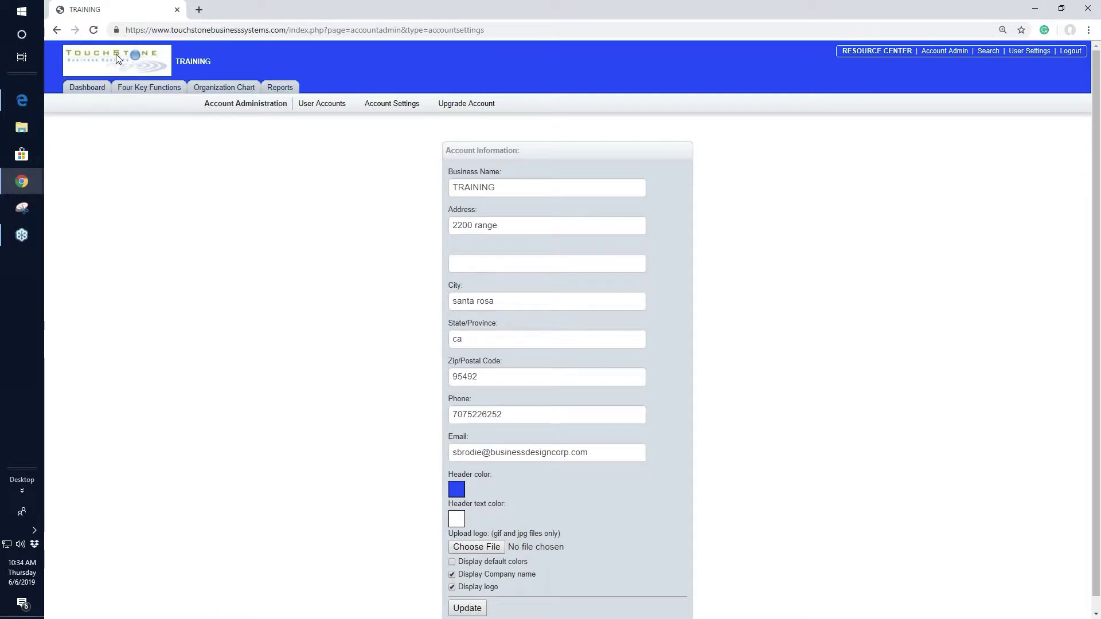
pyautogui.scroll(-1, 197, 295)
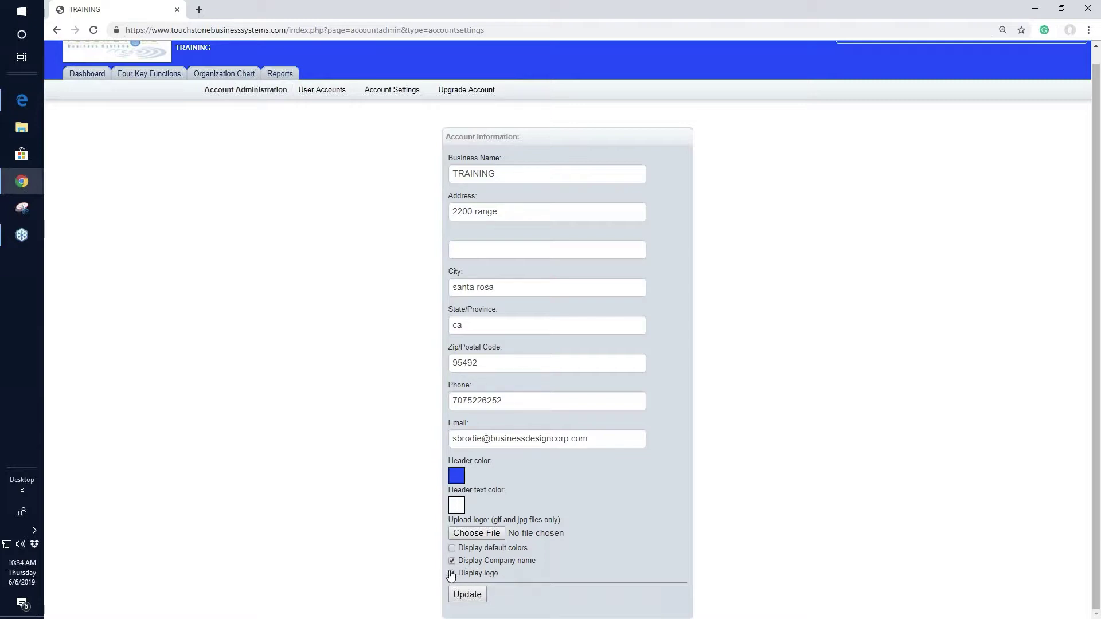
# Turn off logo display and turn on default header colours, saving each change.
pyautogui.click(452, 574)
pyautogui.click(466, 594)
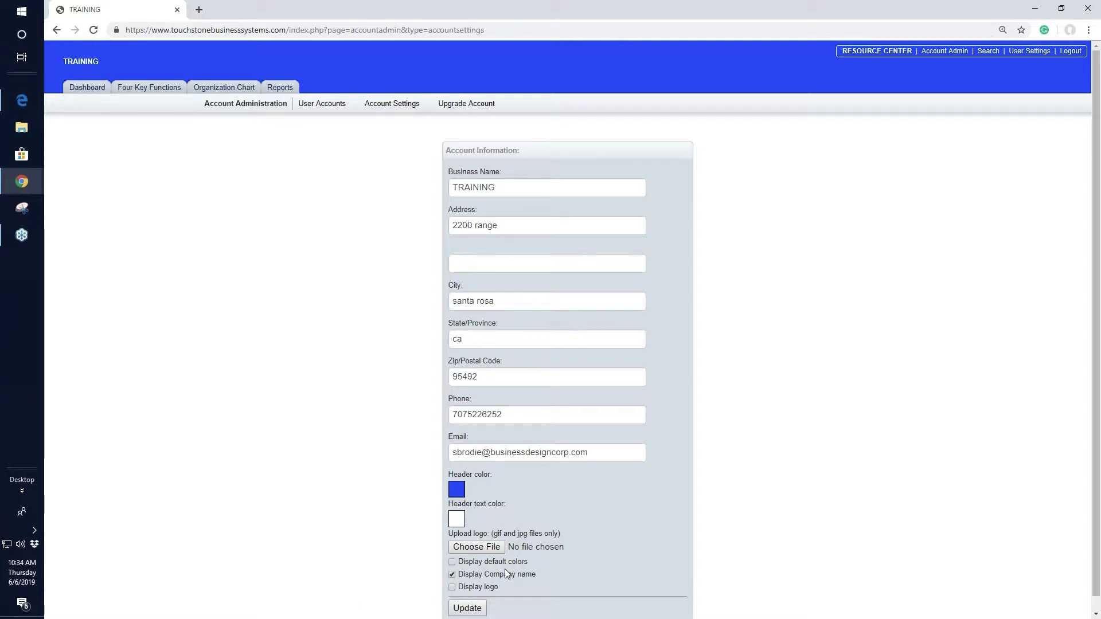
pyautogui.click(451, 562)
pyautogui.click(452, 574)
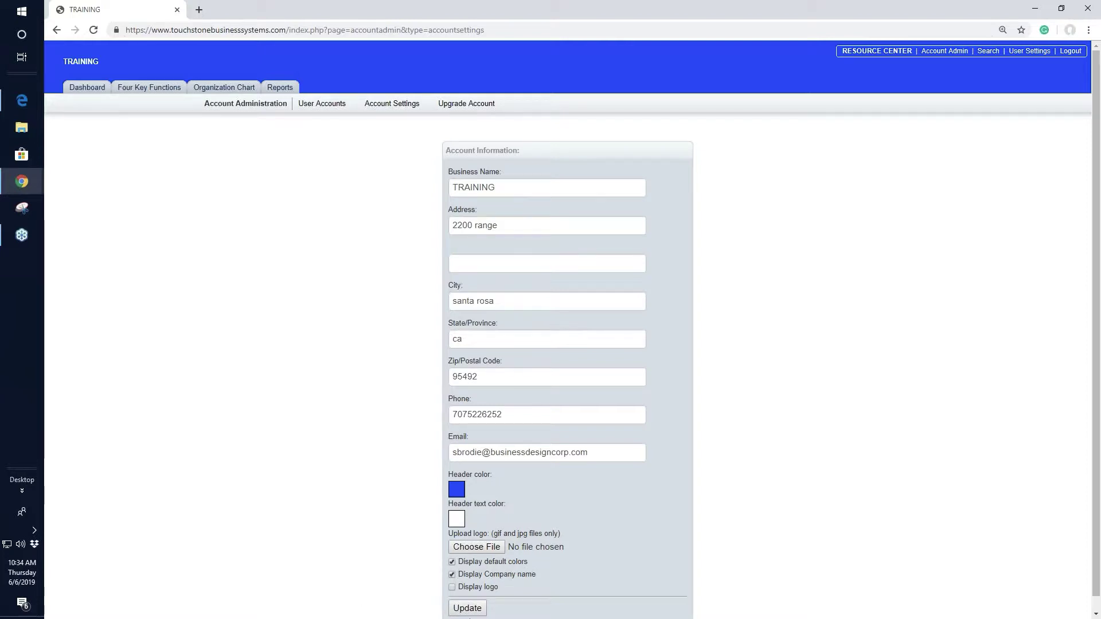
pyautogui.click(462, 607)
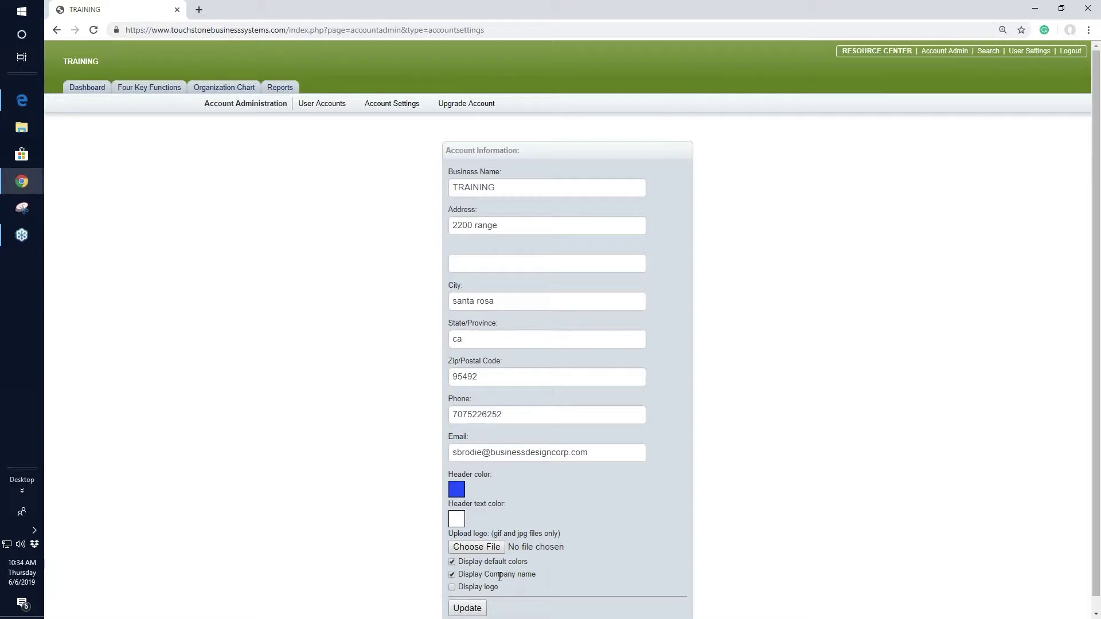
# Turn logo display back on and default colours off, saving the blue logo-only header.
pyautogui.click(458, 588)
pyautogui.click(453, 563)
pyautogui.click(467, 608)
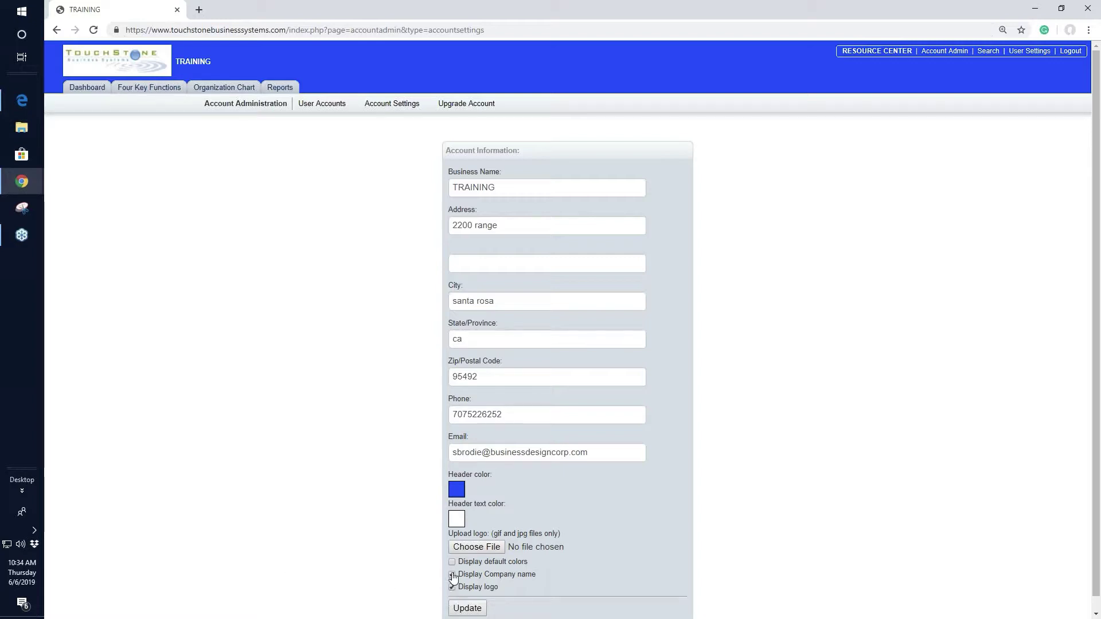
pyautogui.click(467, 608)
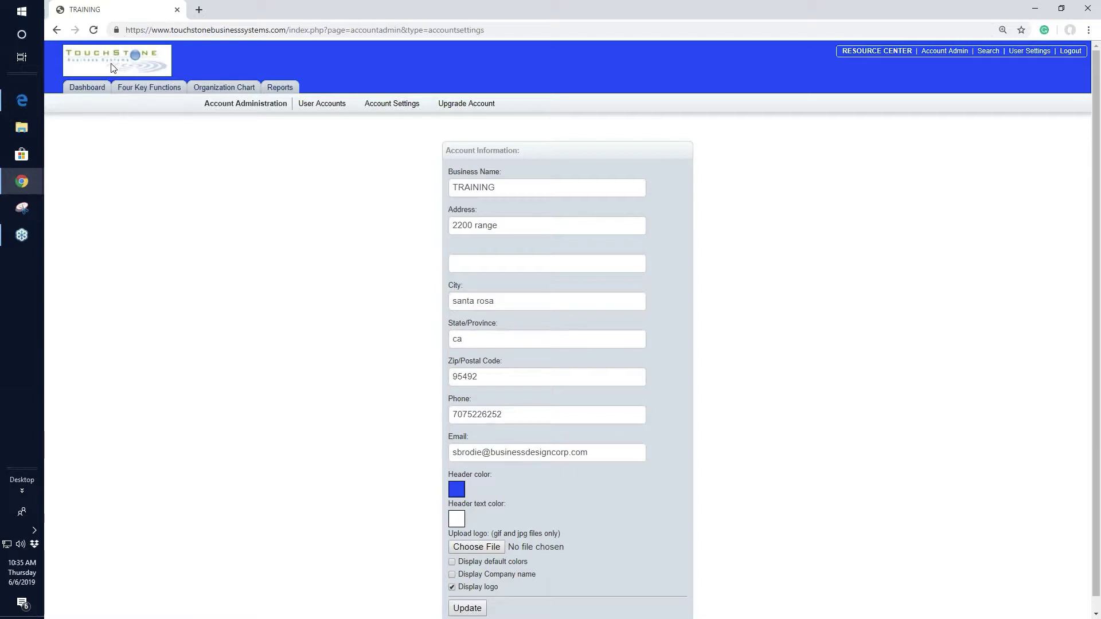
# Change the header colour to white and update the settings.
pyautogui.click(457, 490)
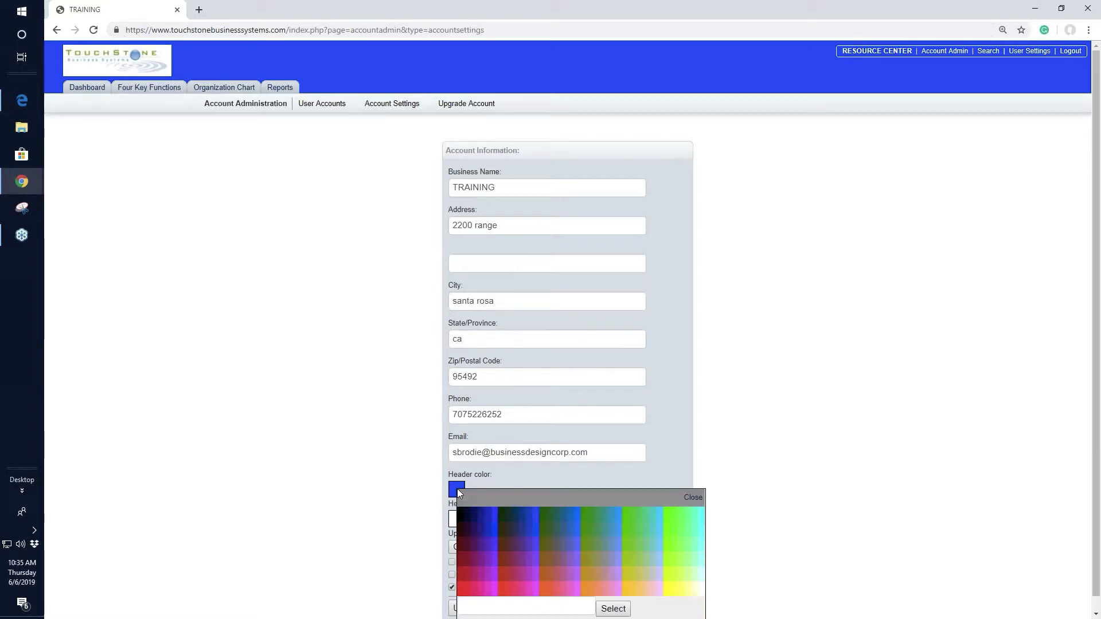
pyautogui.click(704, 596)
pyautogui.scroll(-1, 483, 468)
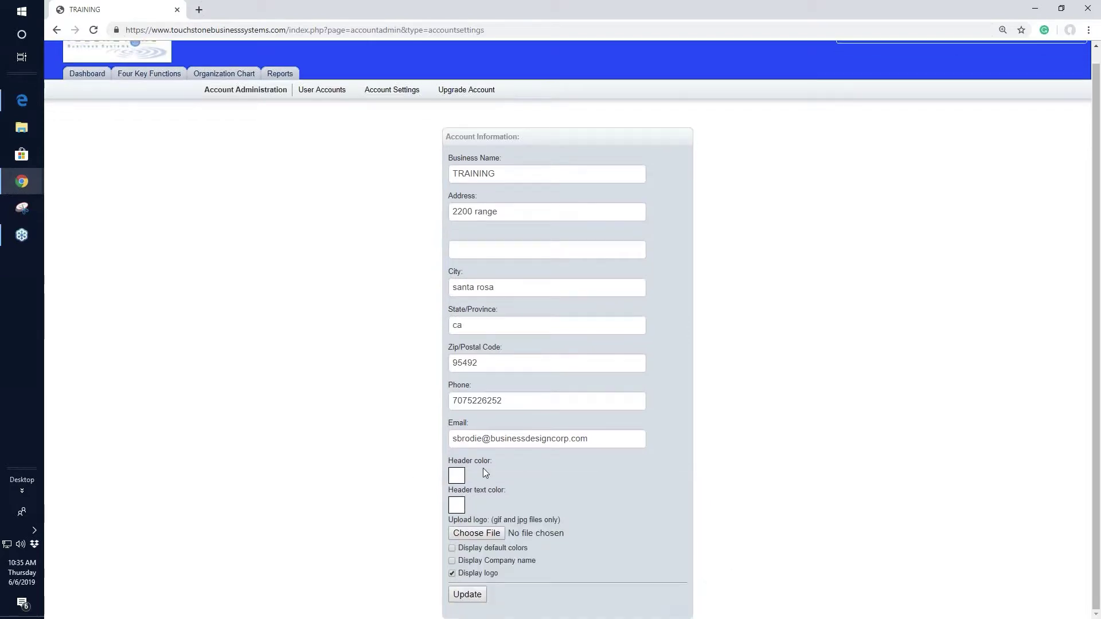
pyautogui.click(467, 594)
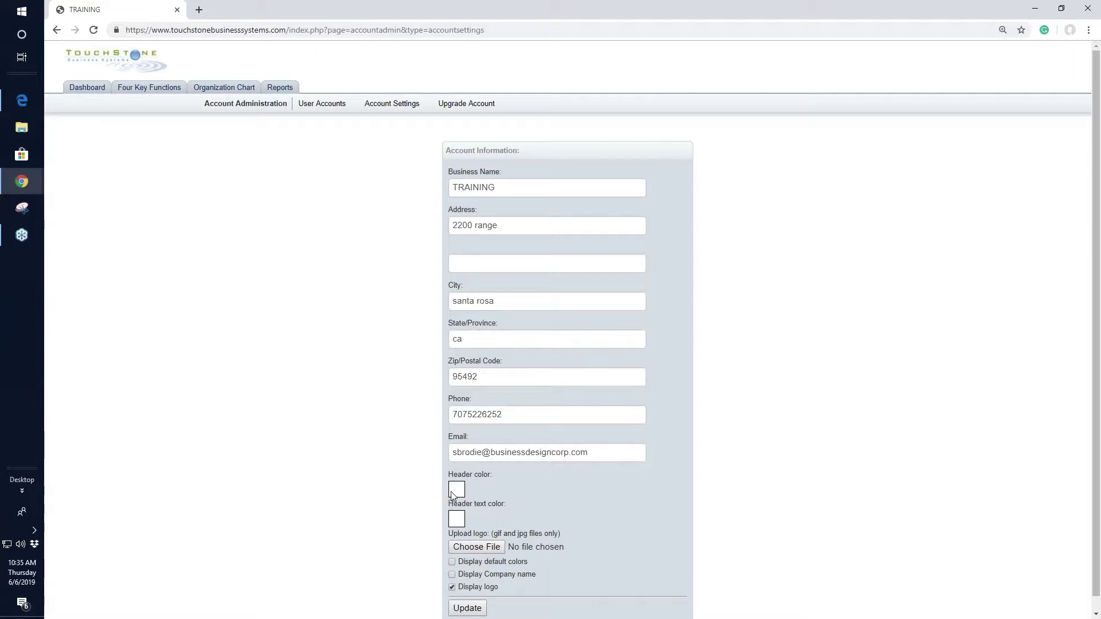
# Change the header text colour to black and update the settings.
pyautogui.click(459, 521)
pyautogui.click(460, 544)
pyautogui.click(467, 608)
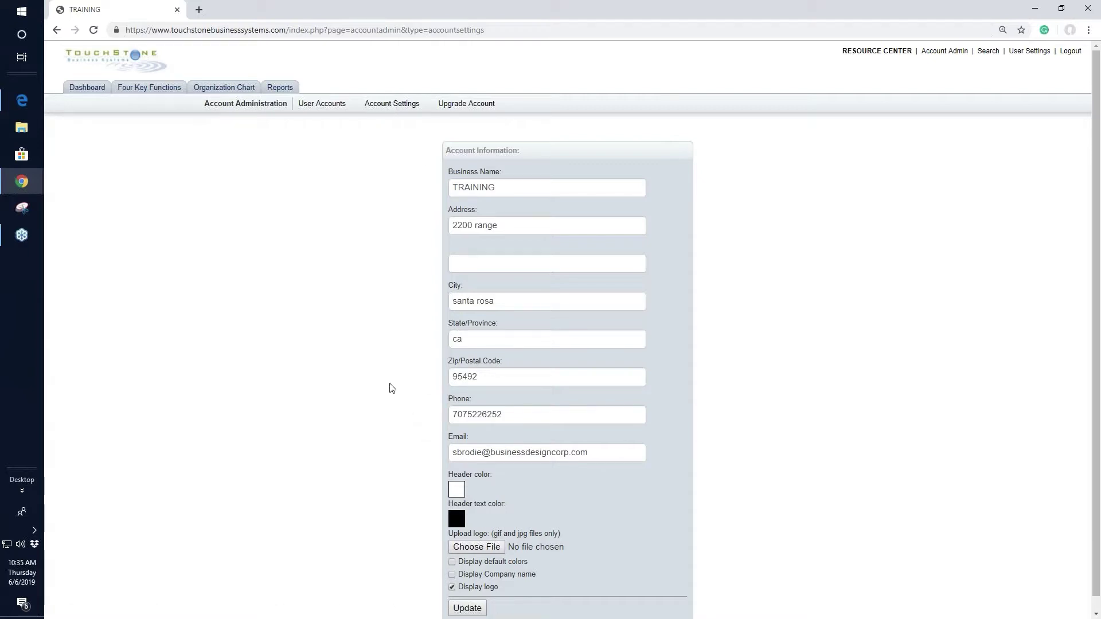
# Delete the misspelled placeholder user 'Last, Frist' from User Accounts and confirm the deletion.
pyautogui.click(326, 105)
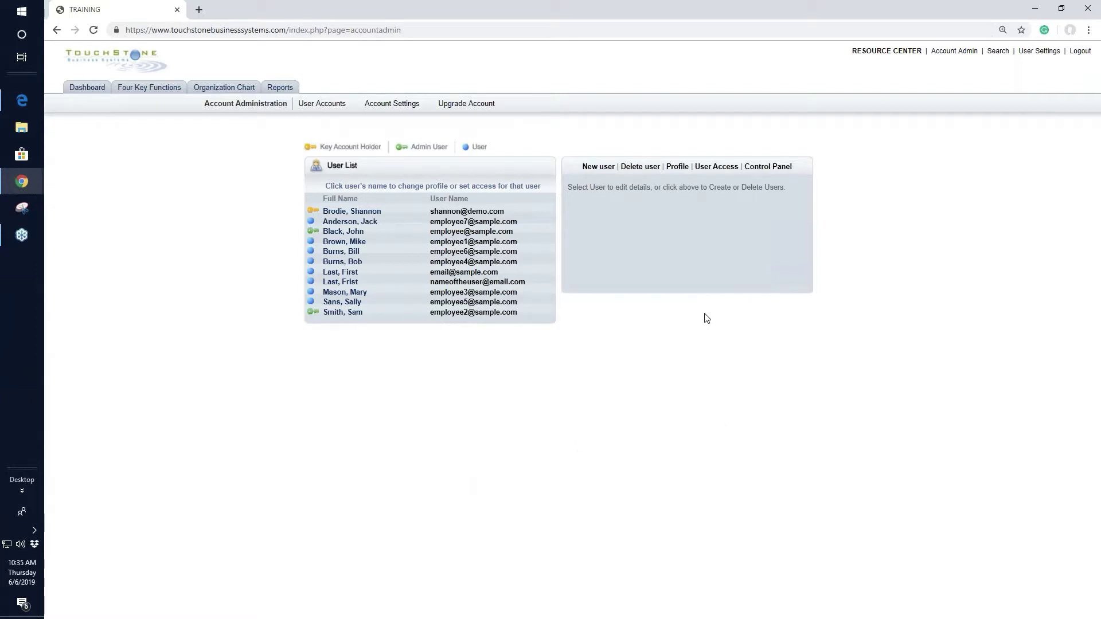
pyautogui.click(640, 171)
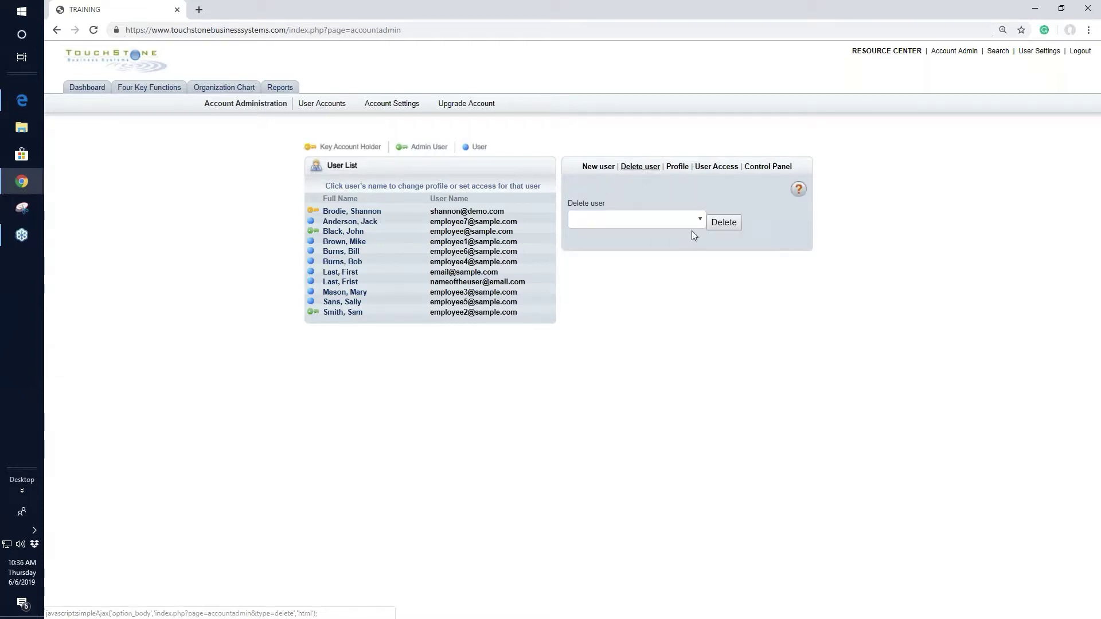
pyautogui.click(699, 221)
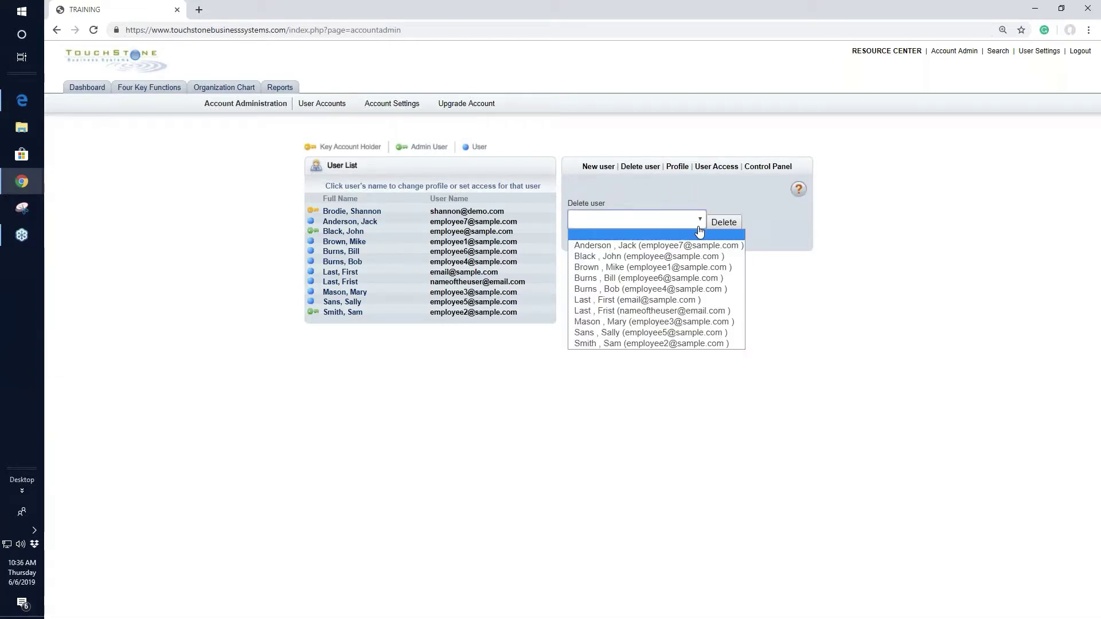
pyautogui.click(691, 310)
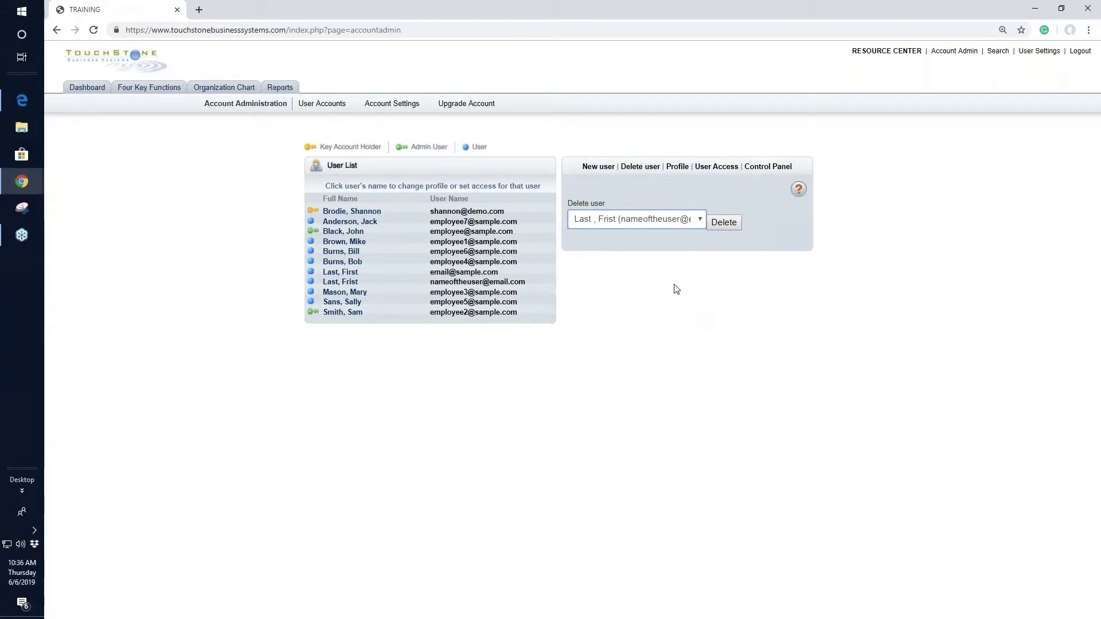
pyautogui.click(724, 227)
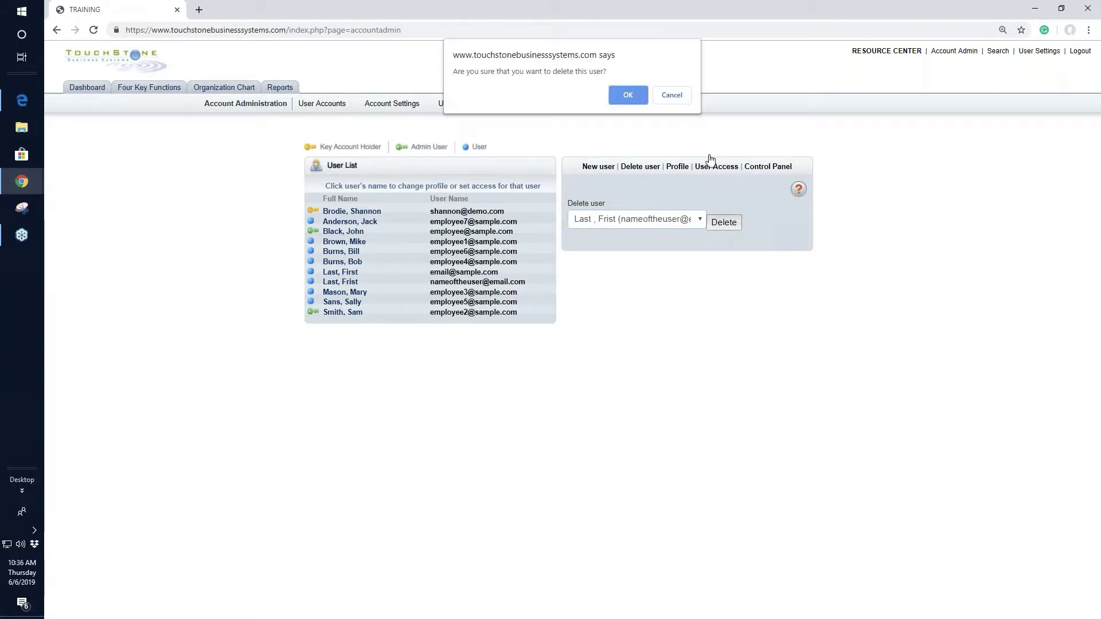
pyautogui.click(629, 96)
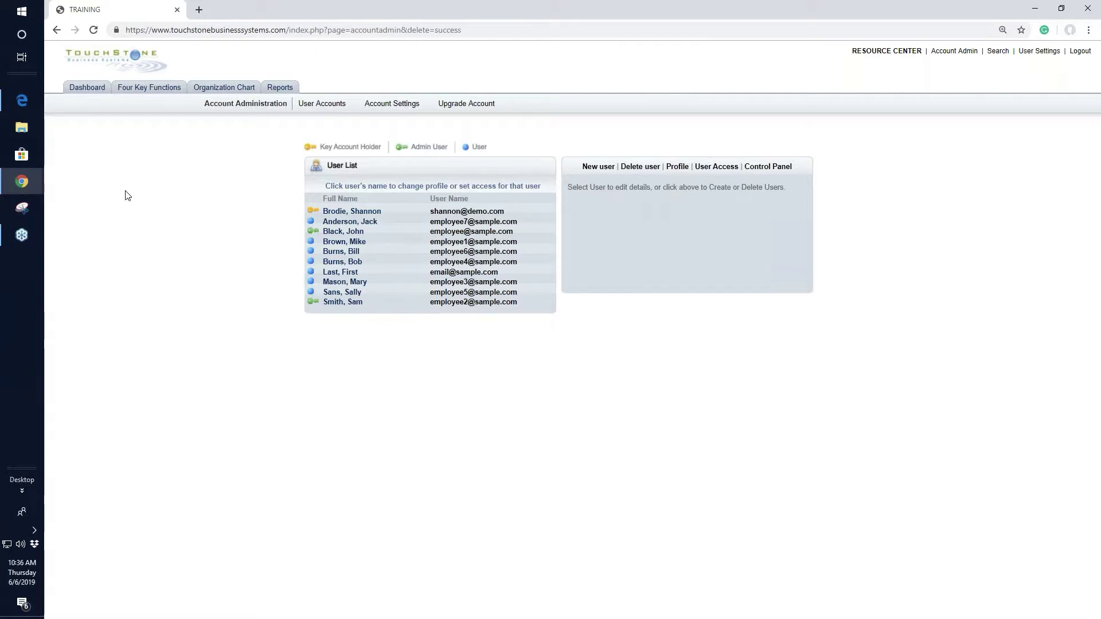
# Open the Meeting Agenda Form under One-on-One Meetings (Manager) and save a completed copy.
pyautogui.click(81, 92)
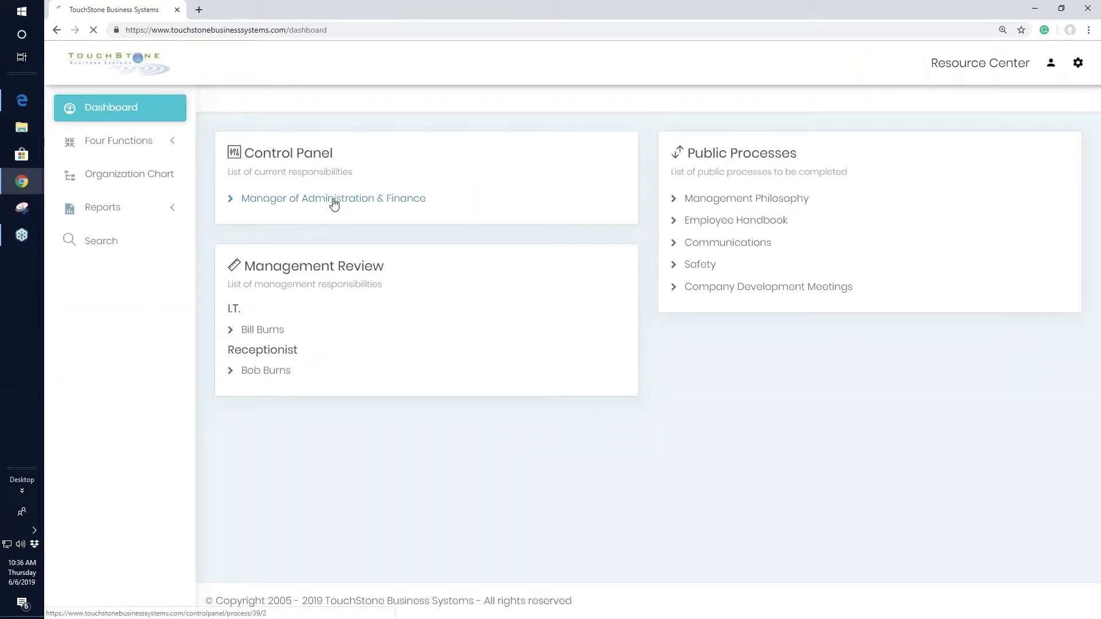
pyautogui.click(336, 201)
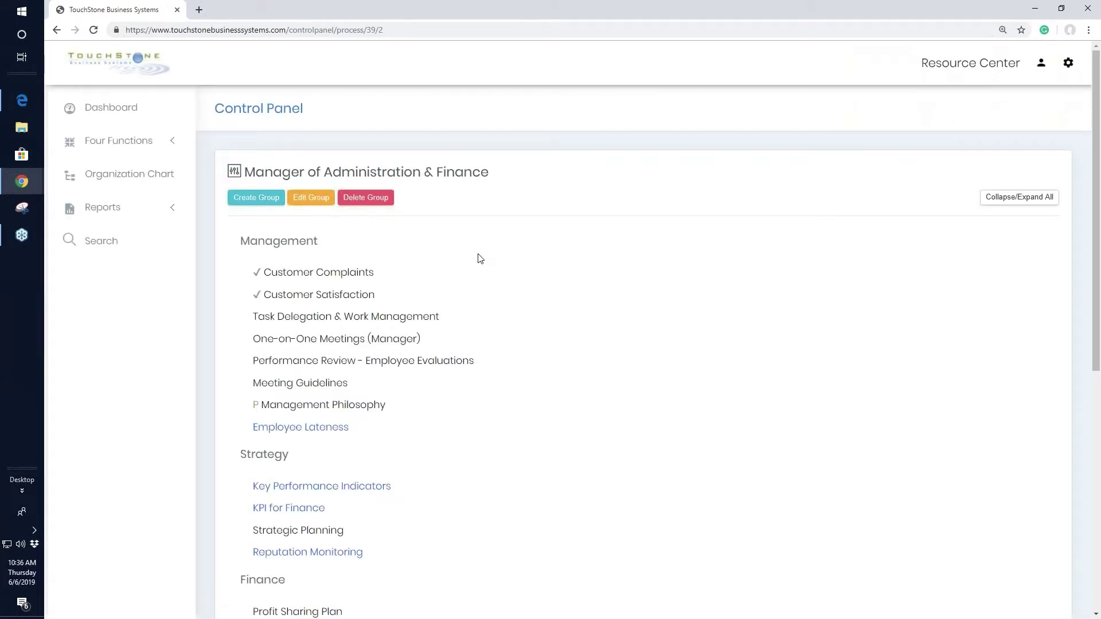
pyautogui.click(346, 344)
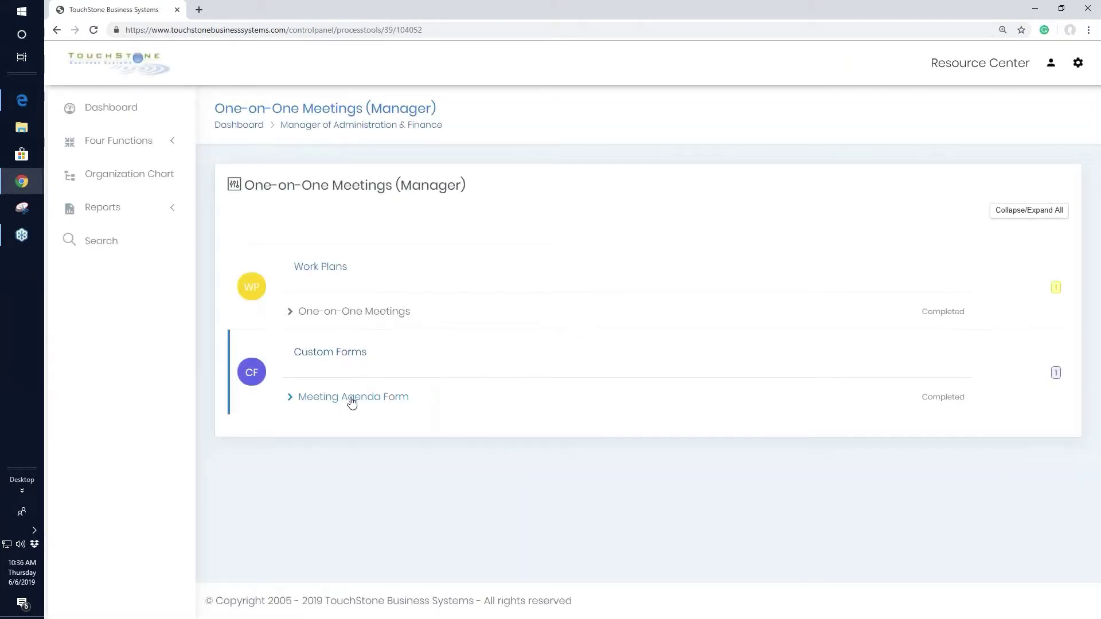
pyautogui.click(353, 400)
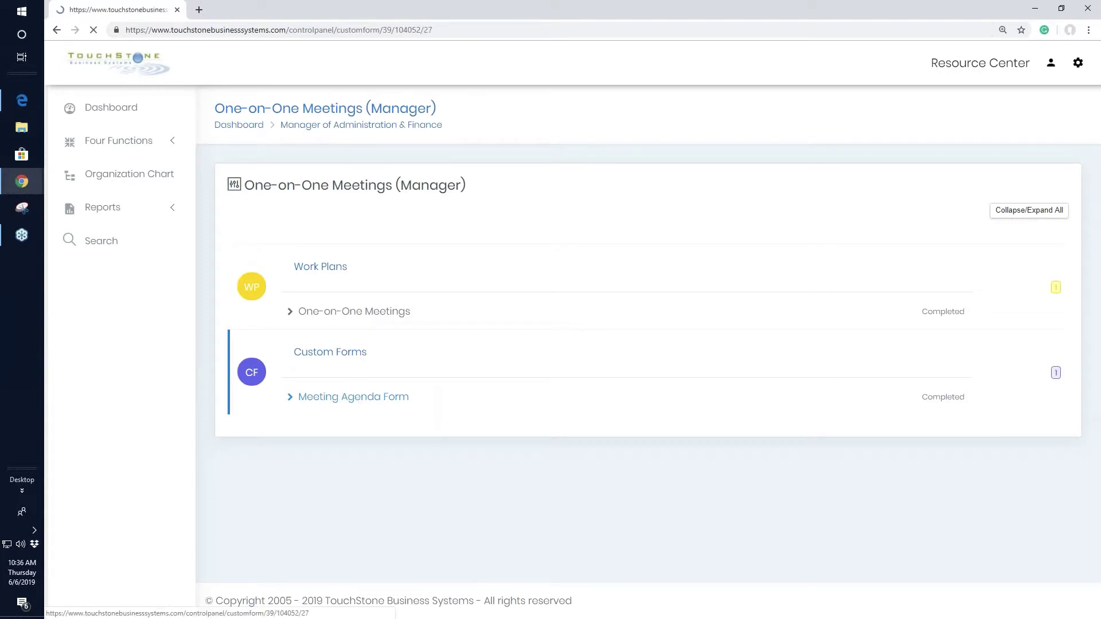
pyautogui.scroll(-1, 630, 410)
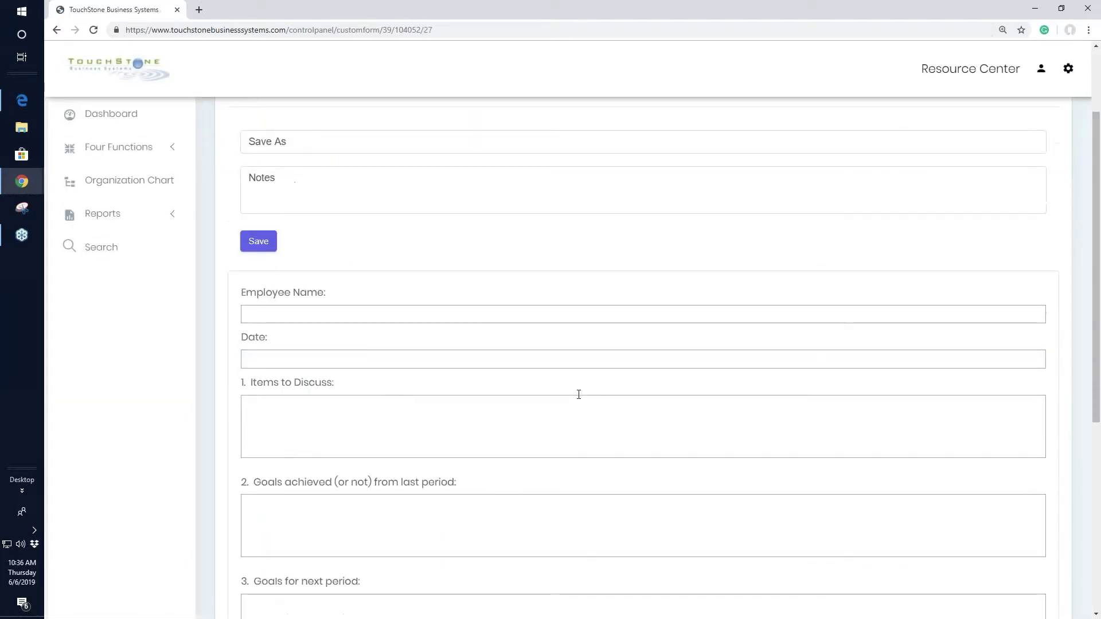
pyautogui.click(260, 242)
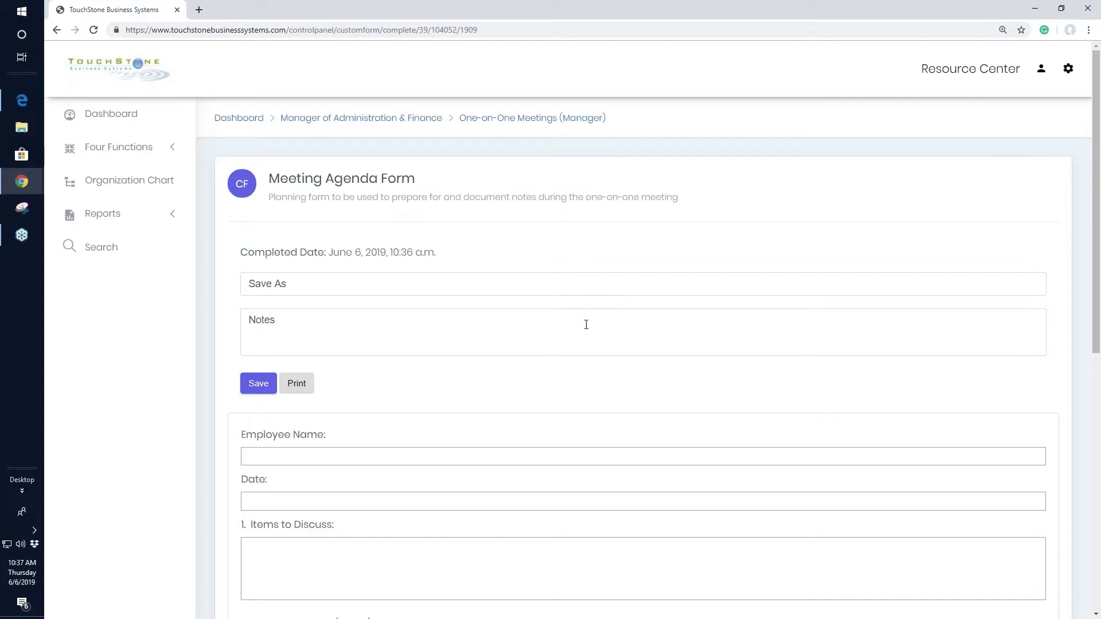
# Print the saved agenda form and return to the Manager of Administration & Finance process list.
pyautogui.click(298, 383)
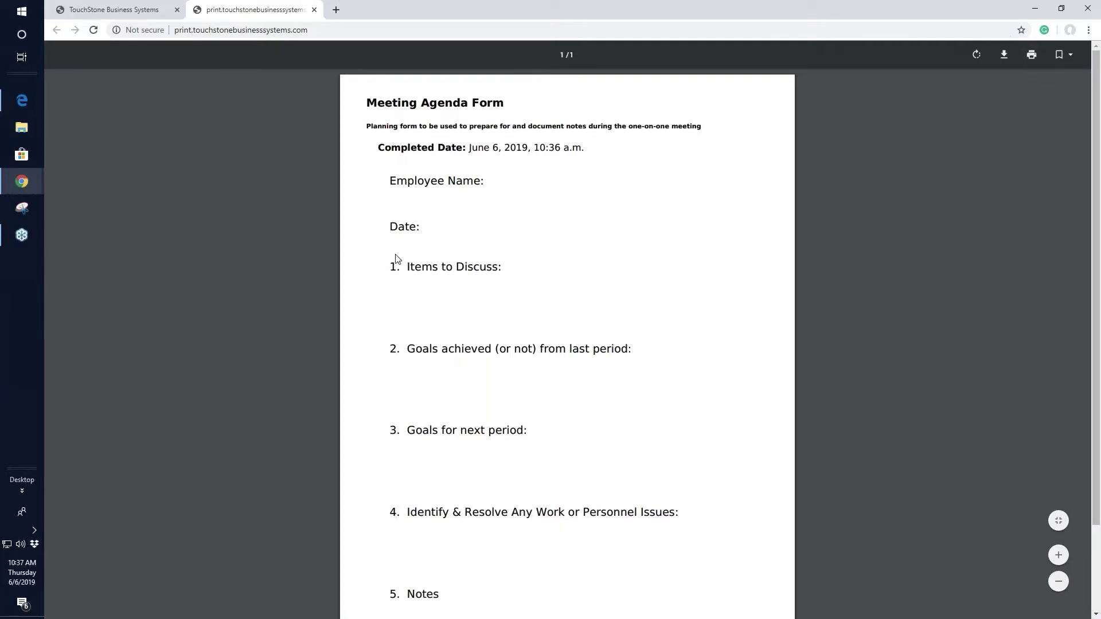
pyautogui.click(148, 13)
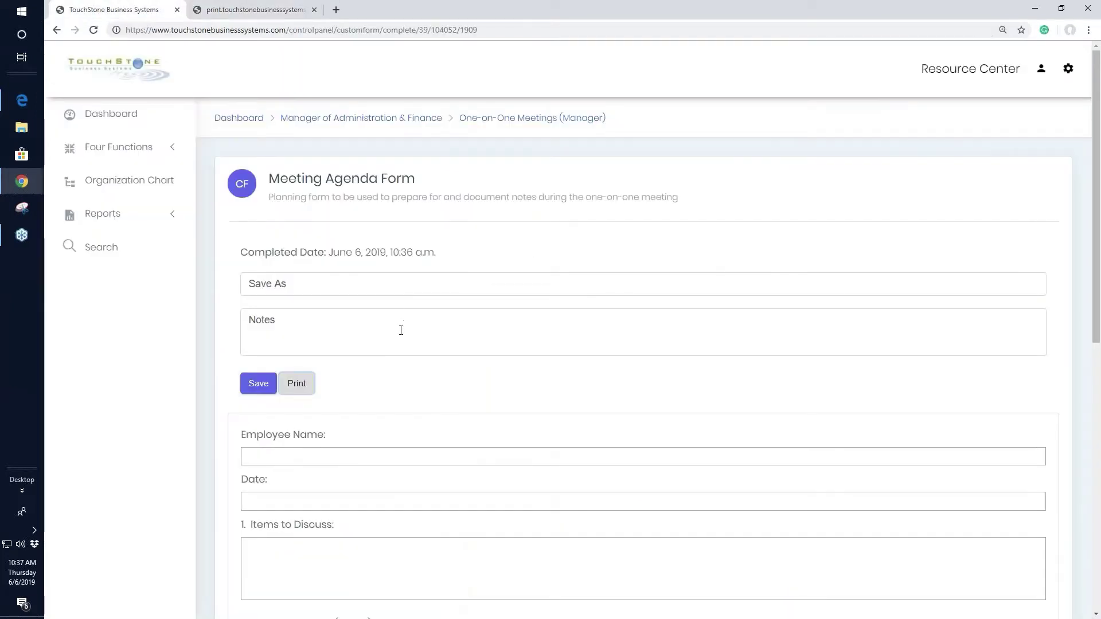
pyautogui.click(420, 117)
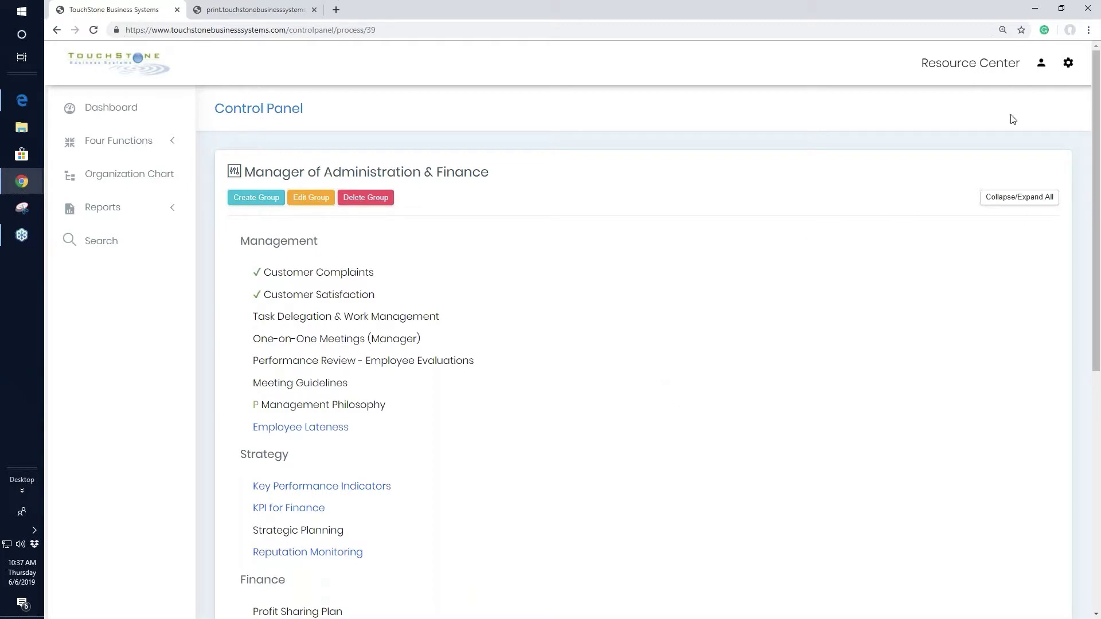
# Go to User Accounts from the gear menu and open the 'Last, First' placeholder profile.
pyautogui.click(1069, 67)
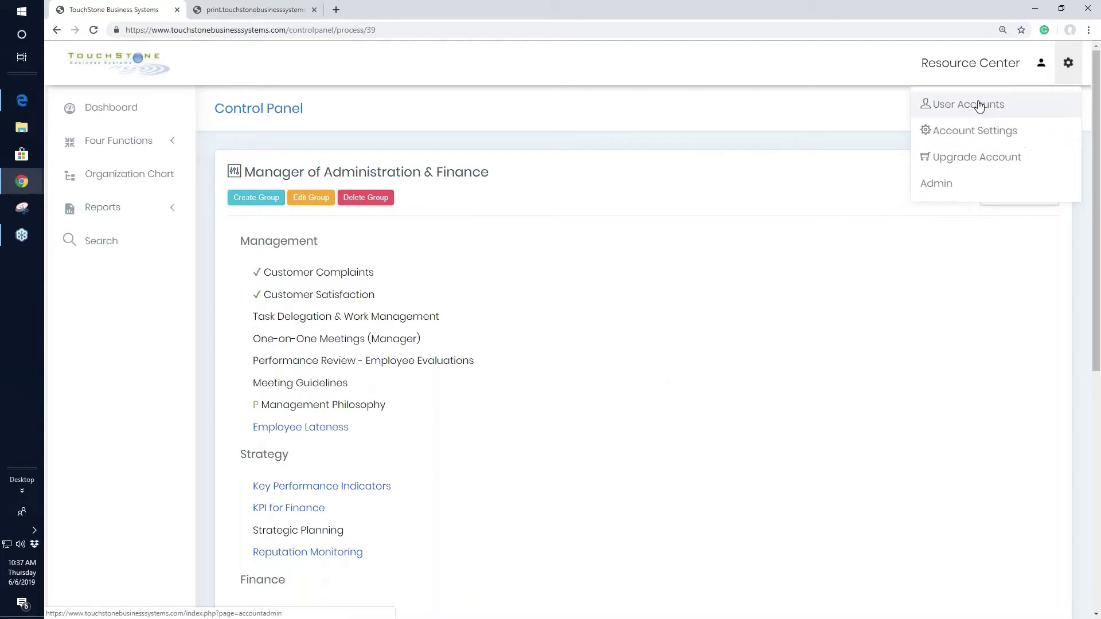
pyautogui.click(978, 102)
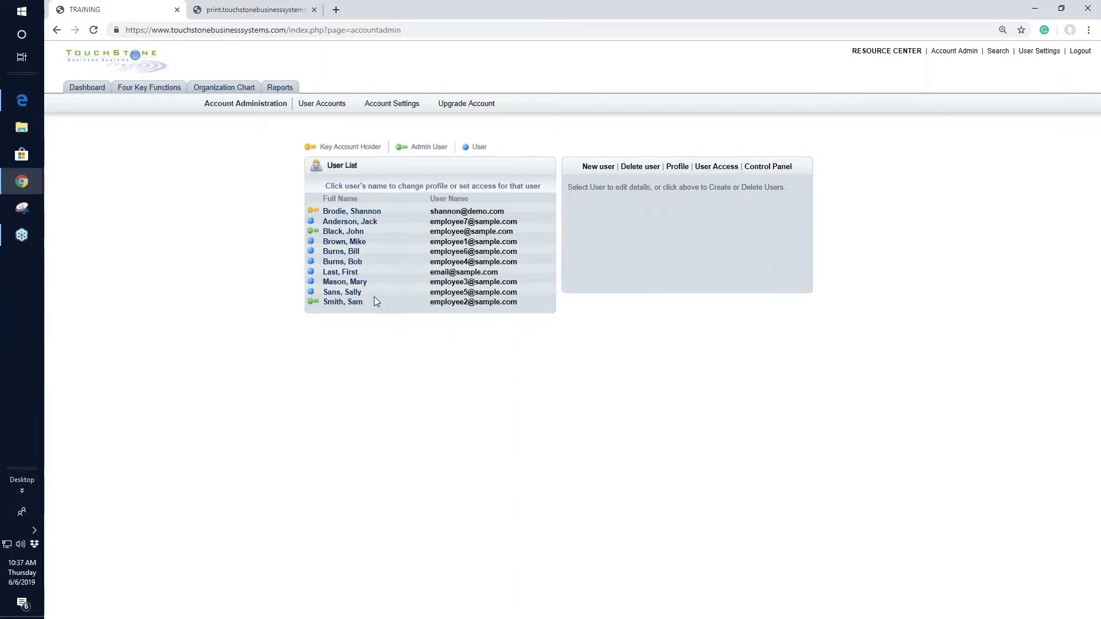
pyautogui.click(347, 274)
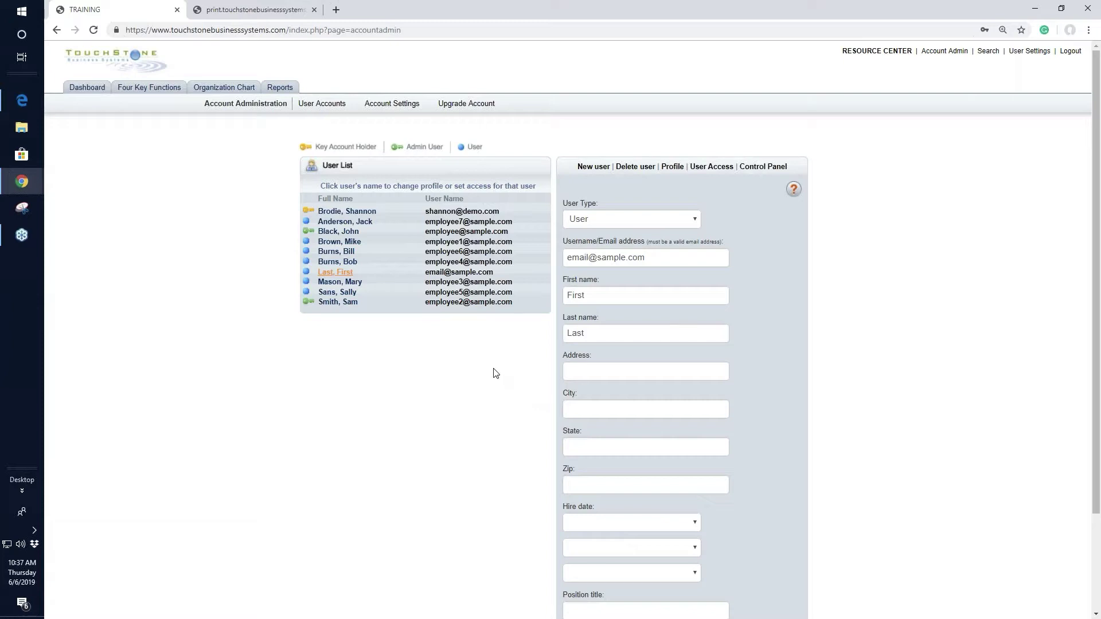
# Replace another user's first name with a new first name and update their profile.
pyautogui.click(344, 262)
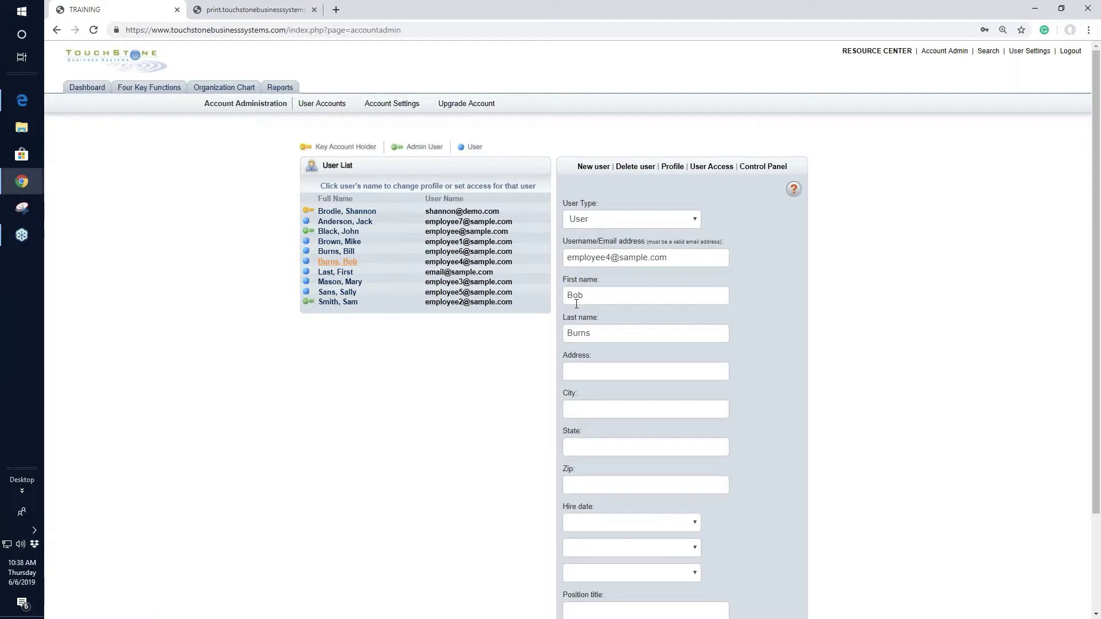
pyautogui.doubleClick(576, 302)
pyautogui.write('Bill')
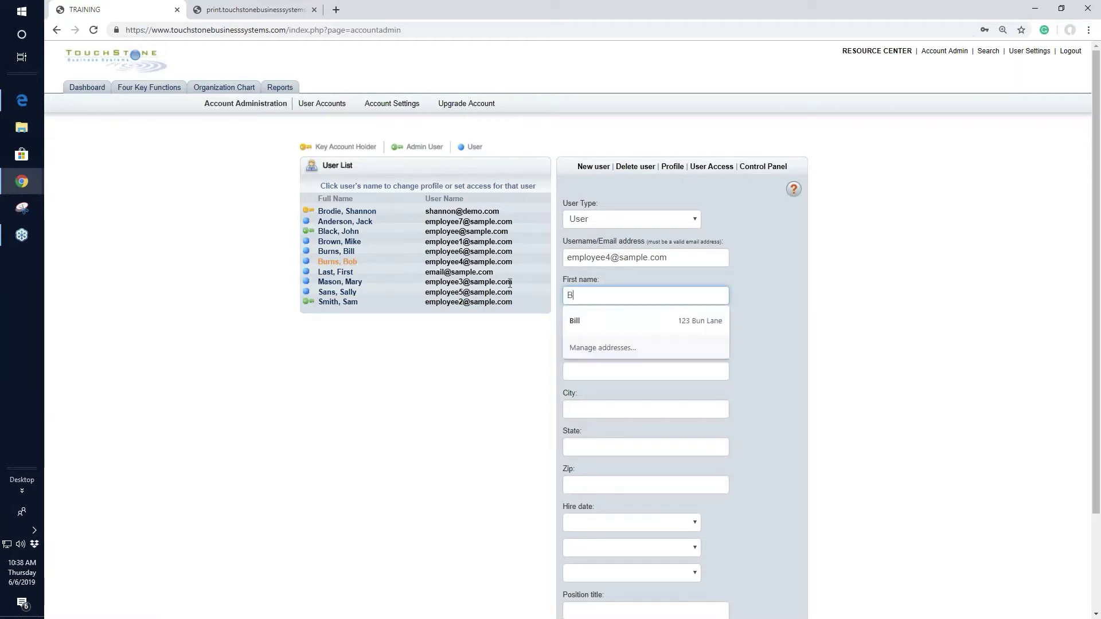
pyautogui.click(498, 372)
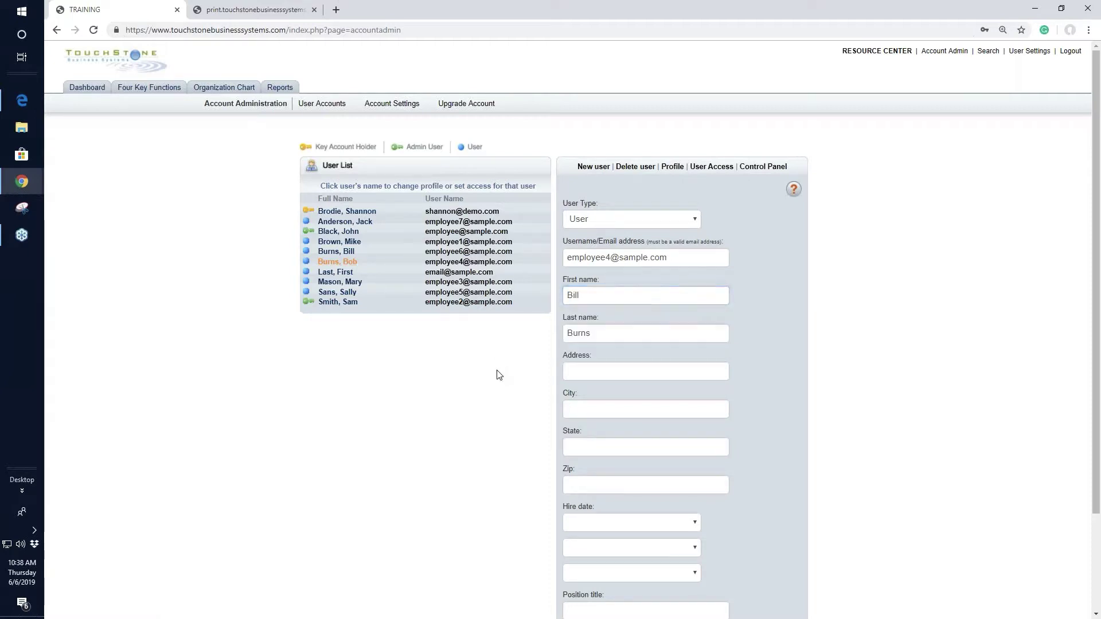
pyautogui.scroll(-2, 504, 418)
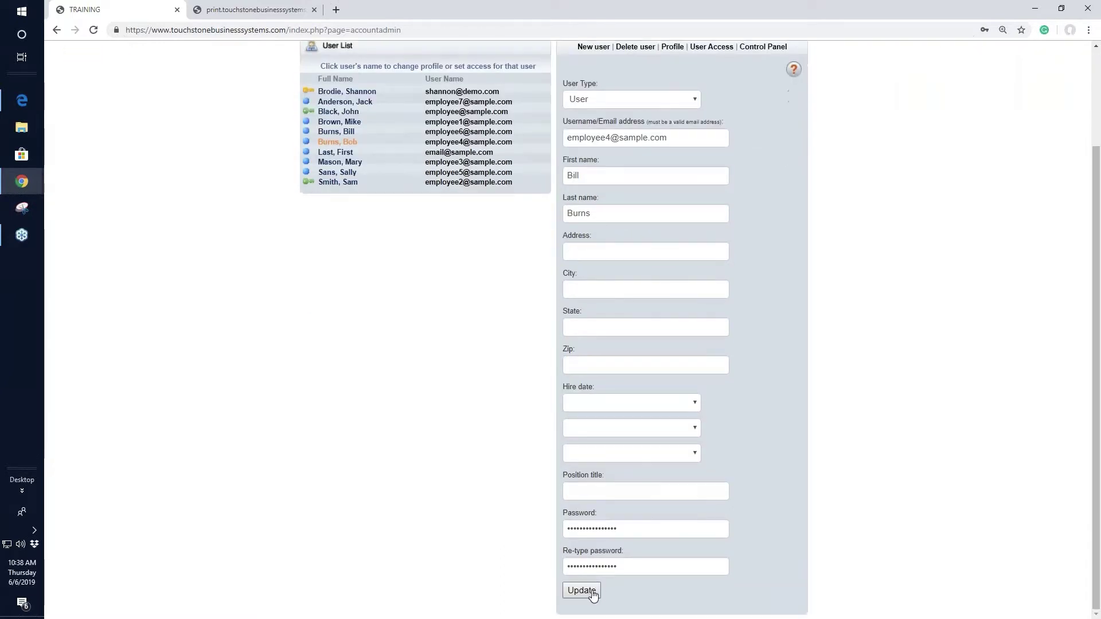
pyautogui.click(582, 590)
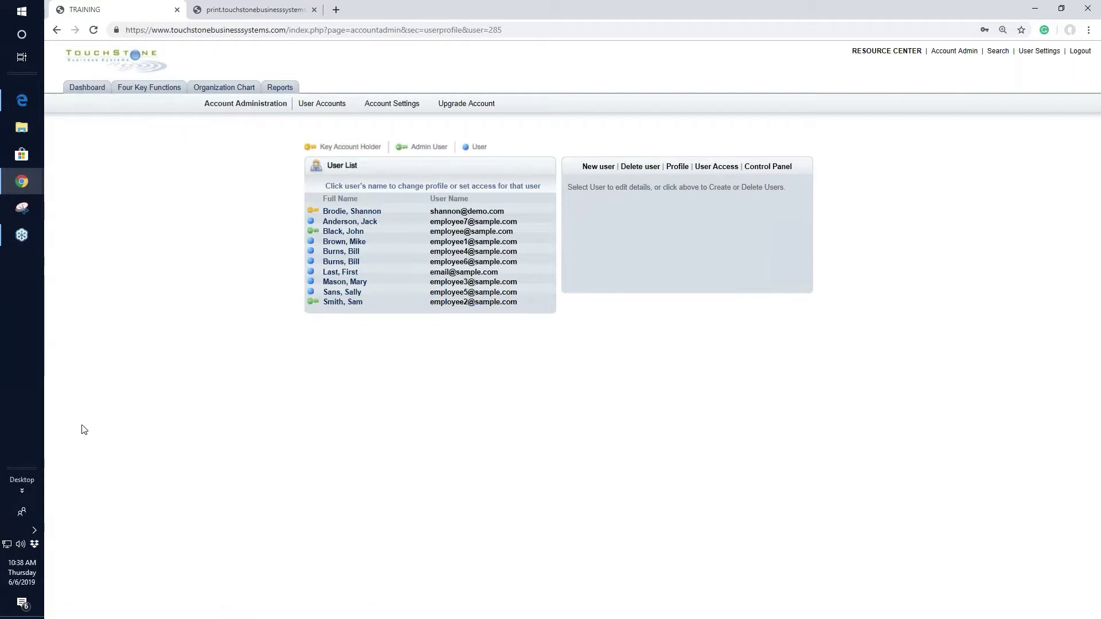
# From the Dashboard, launch the RESOURCE CENTER help site in a new tab.
pyautogui.click(89, 90)
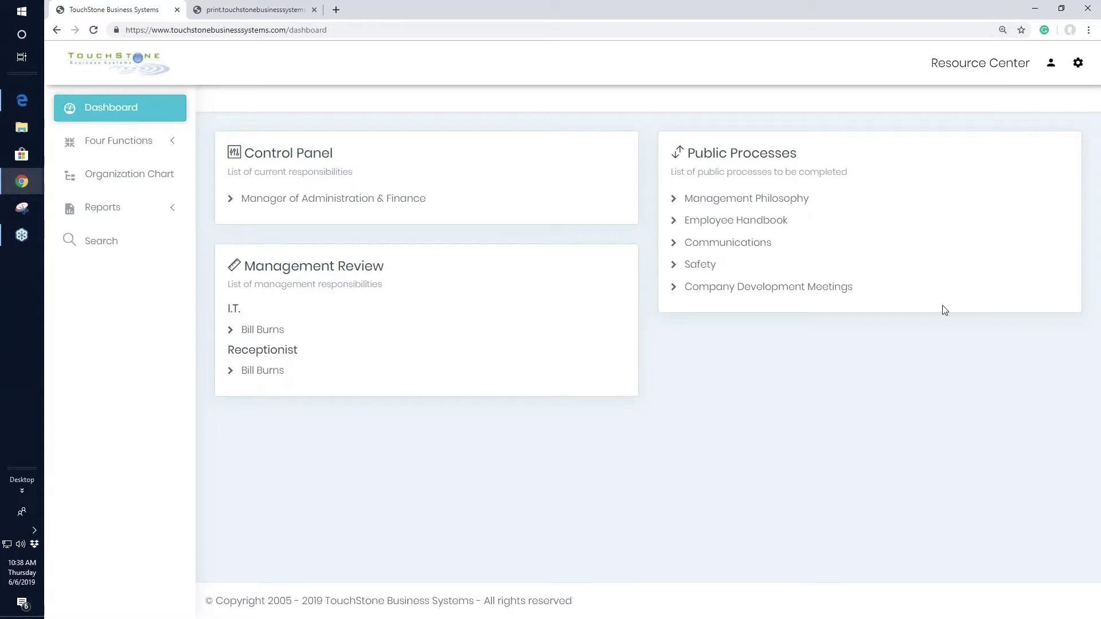
pyautogui.click(1078, 63)
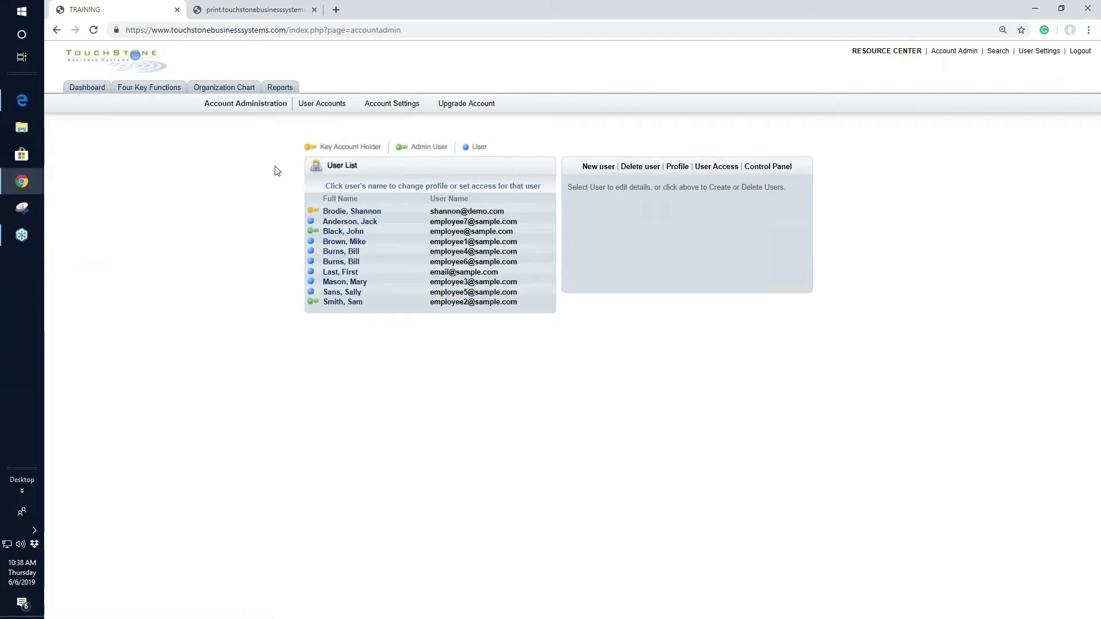
pyautogui.click(904, 55)
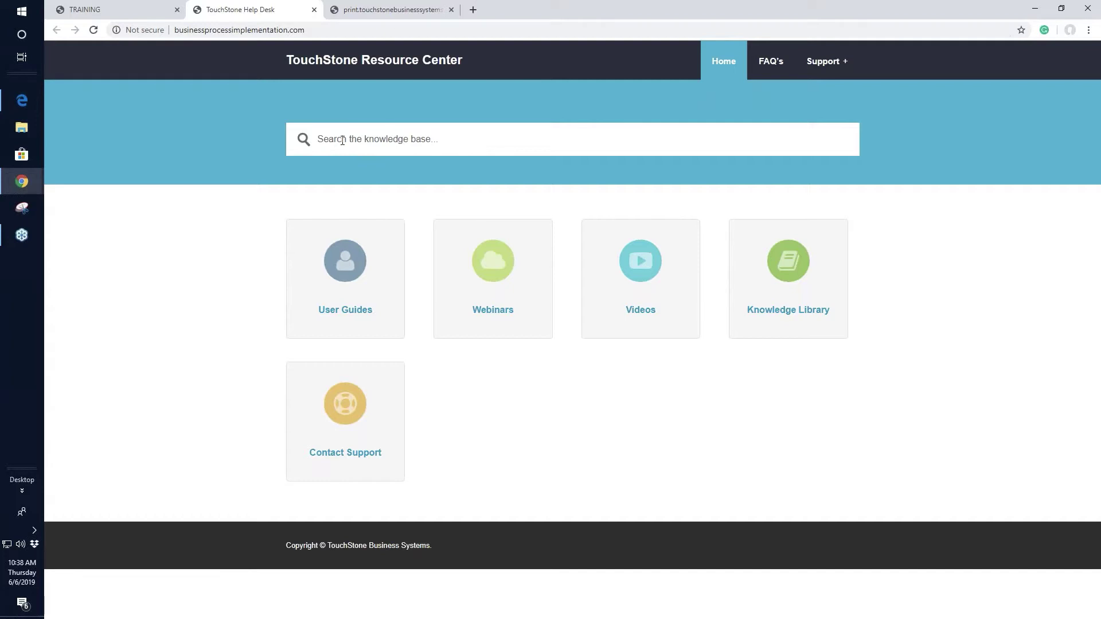
# Search the knowledge base for 'account admin' and open 'What is Account Administration?'.
pyautogui.click(342, 140)
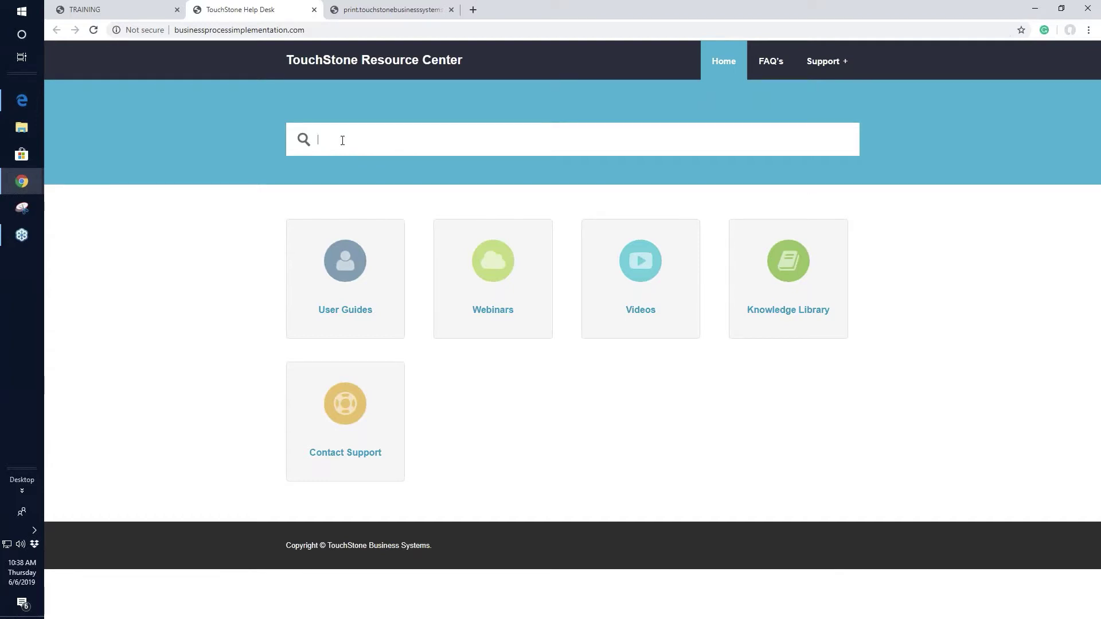
pyautogui.write('accoun')
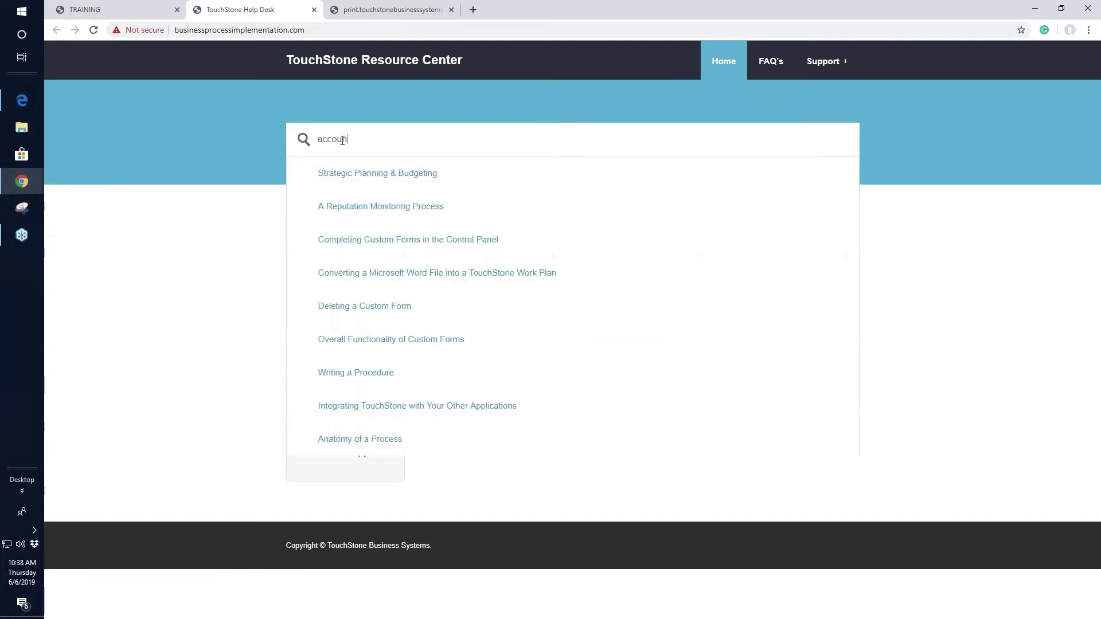
pyautogui.write('t admin')
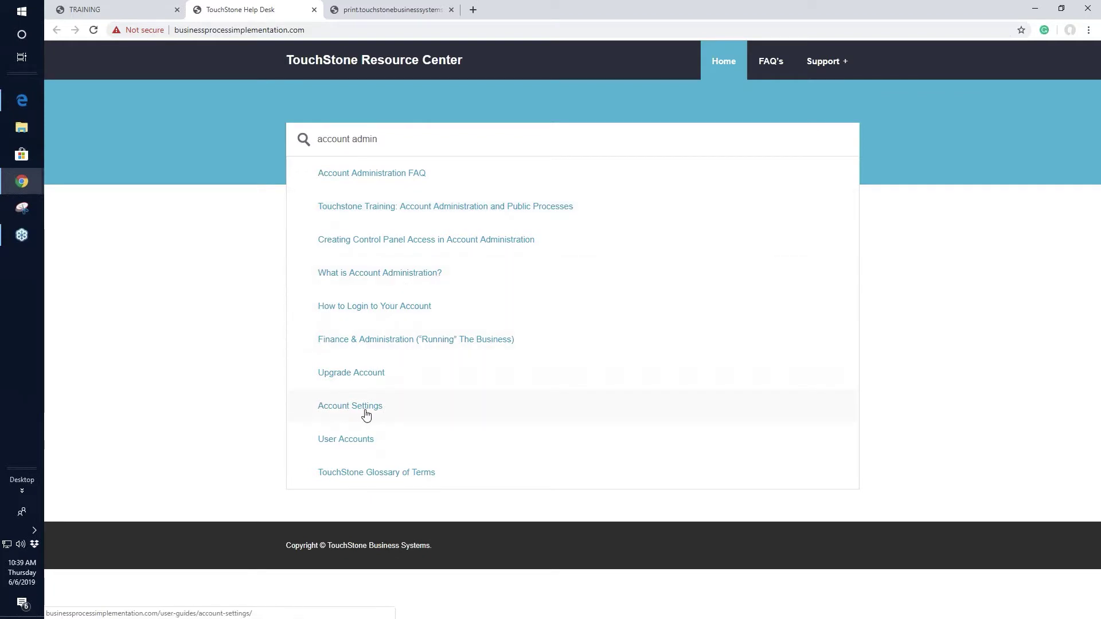
pyautogui.click(380, 278)
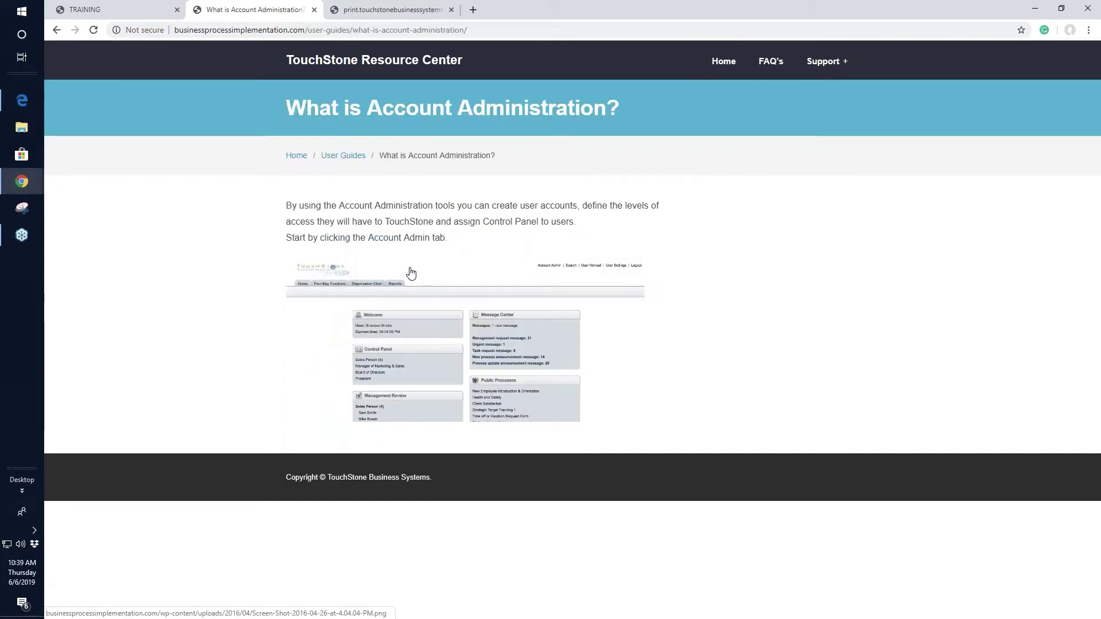
# Scroll through the full User Guides index, then return to the TouchStone dashboard.
pyautogui.click(354, 161)
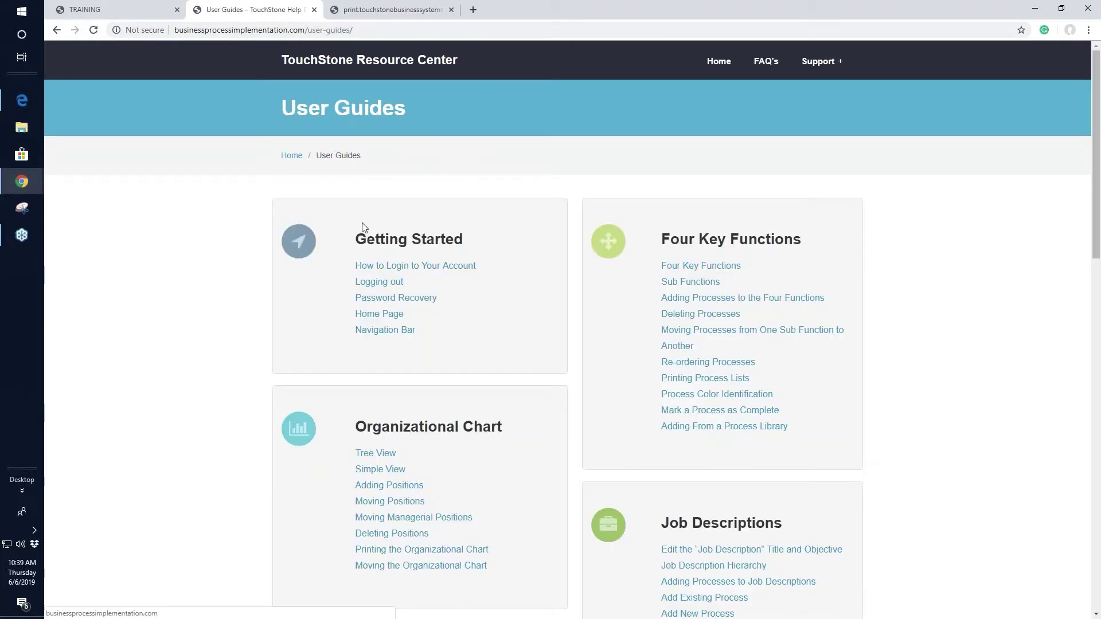
pyautogui.scroll(-6, 468, 280)
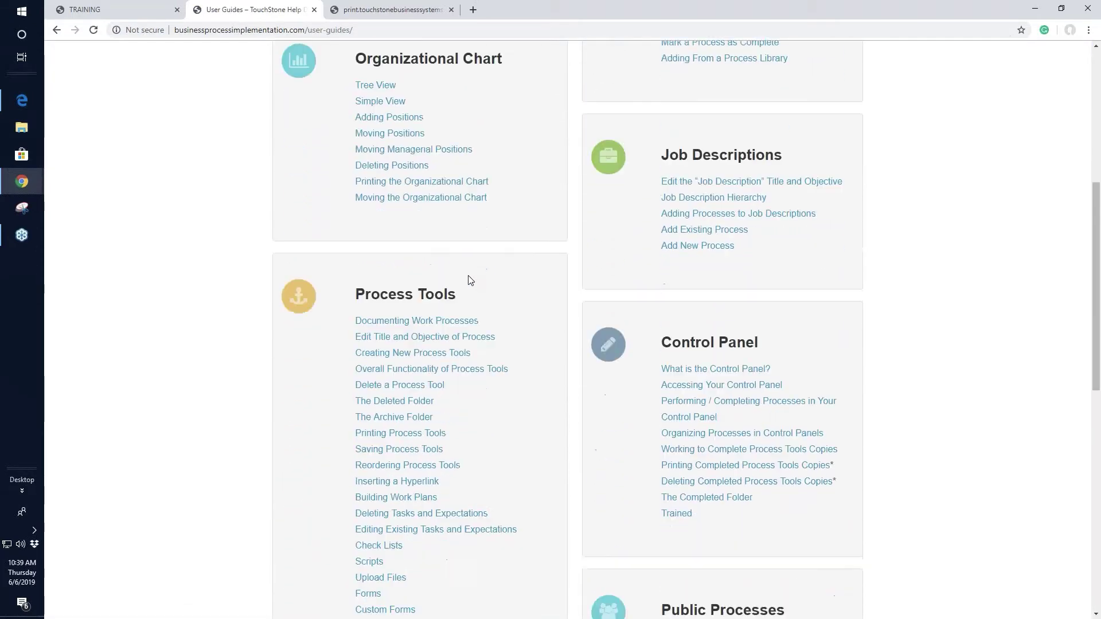
pyautogui.scroll(-10, 470, 279)
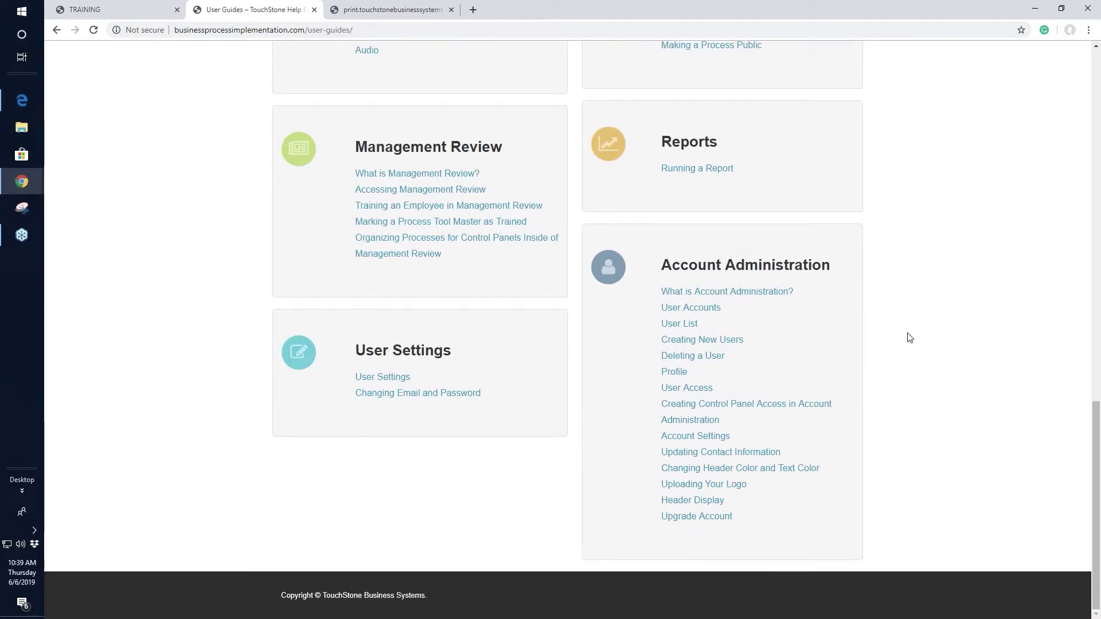
pyautogui.moveTo(1097, 503); pyautogui.dragTo(1095, 143)
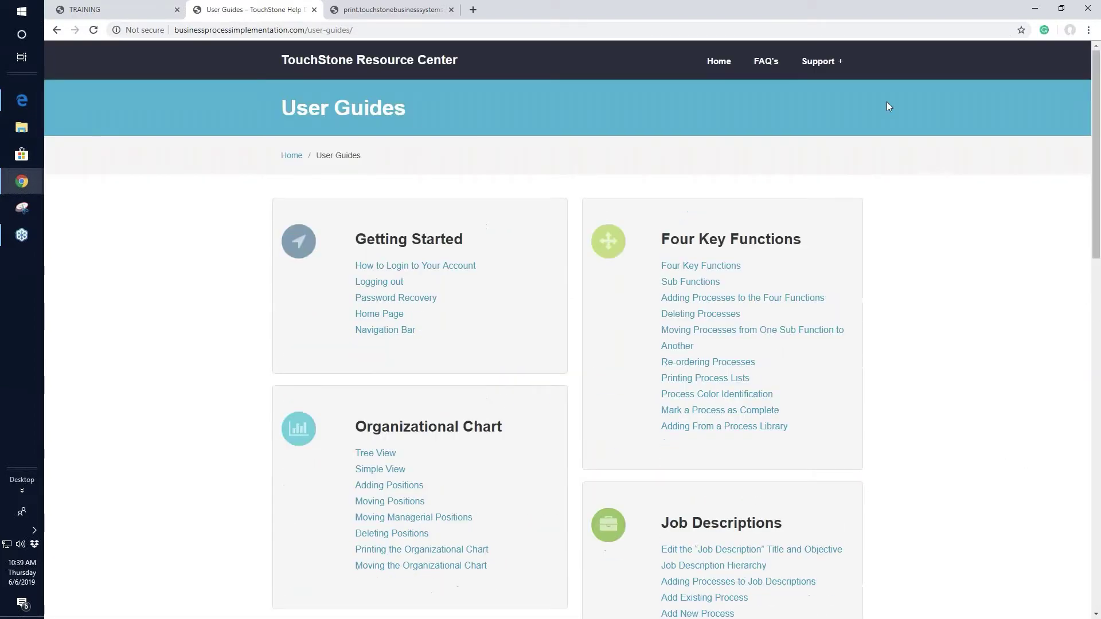
pyautogui.click(135, 9)
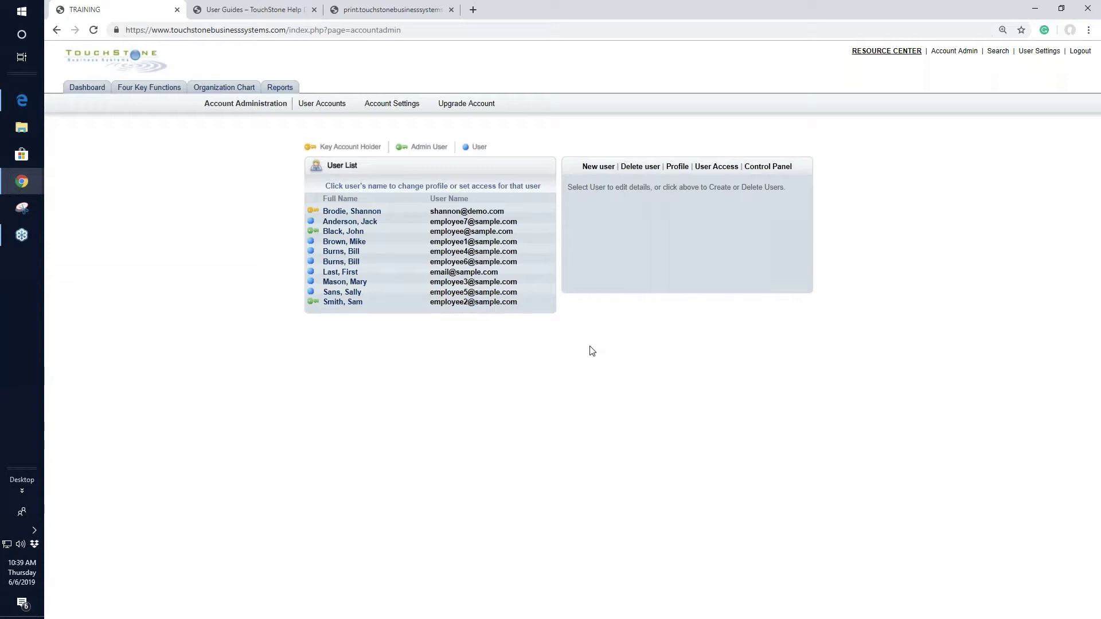
pyautogui.click(87, 88)
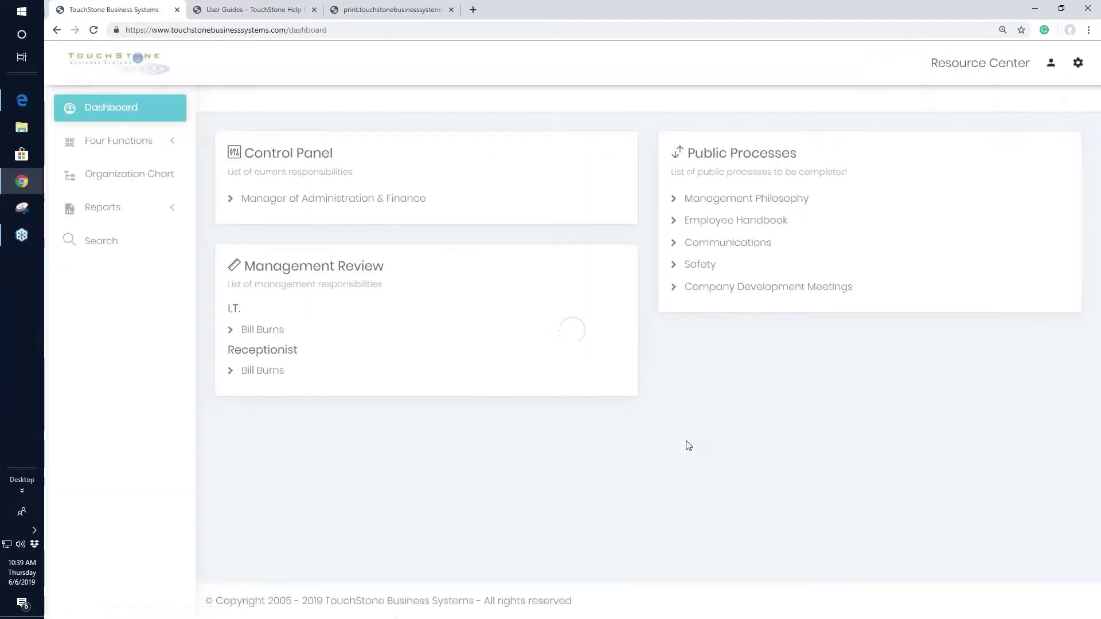
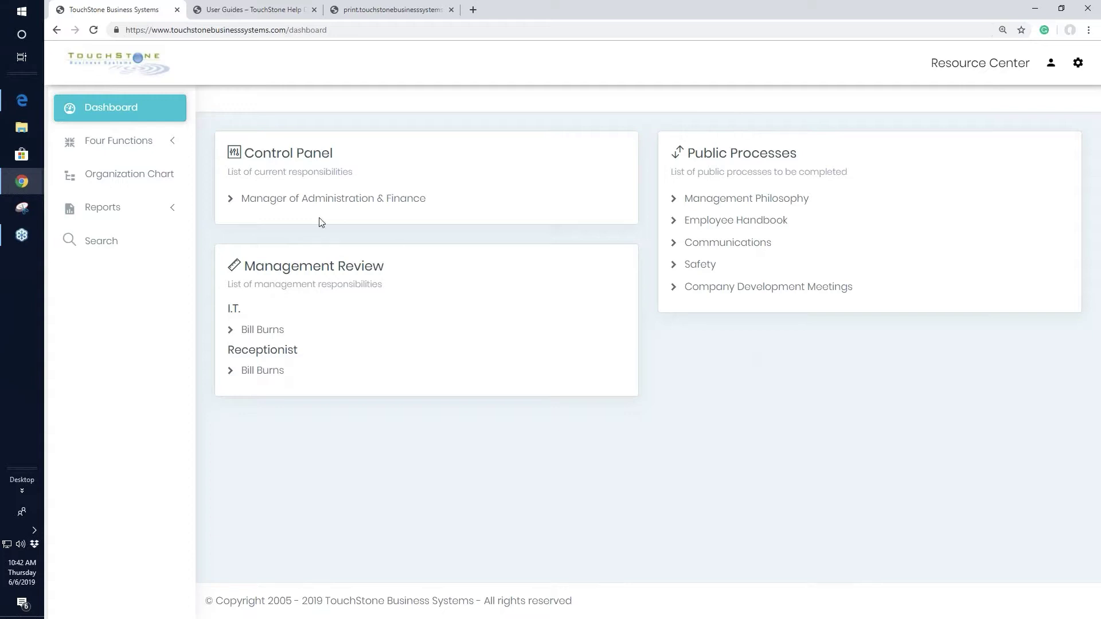
# Show the organization chart, from Board of Directors down to the Marketing, Operations and Administration & Finance branches.
pyautogui.click(144, 181)
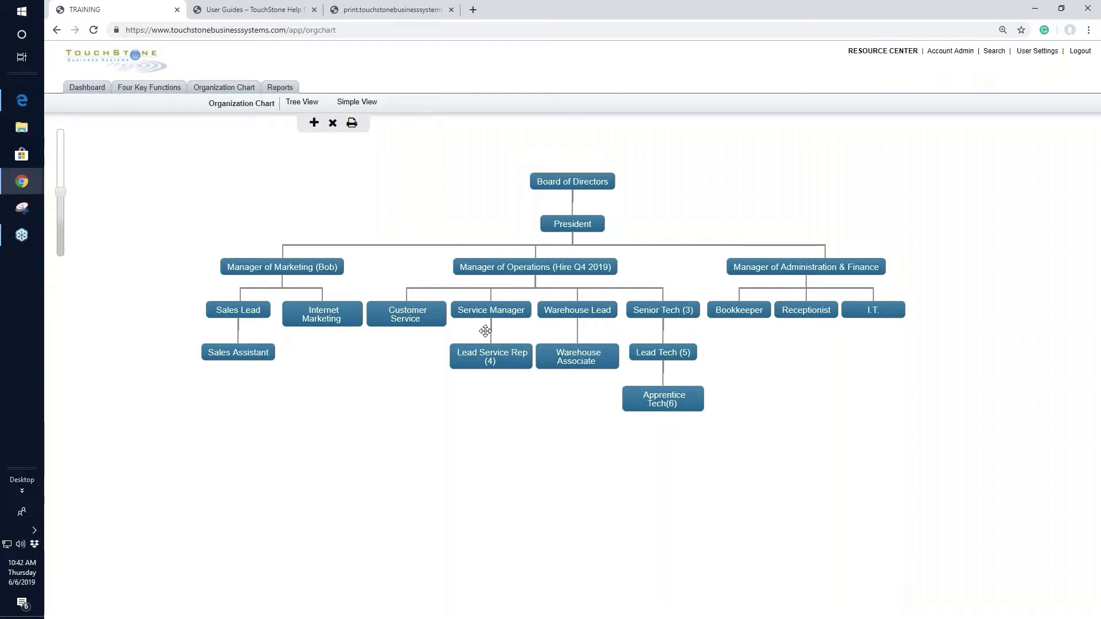
# Go back to the dashboard listing Control Panel, Management Review and Public Processes.
pyautogui.click(85, 89)
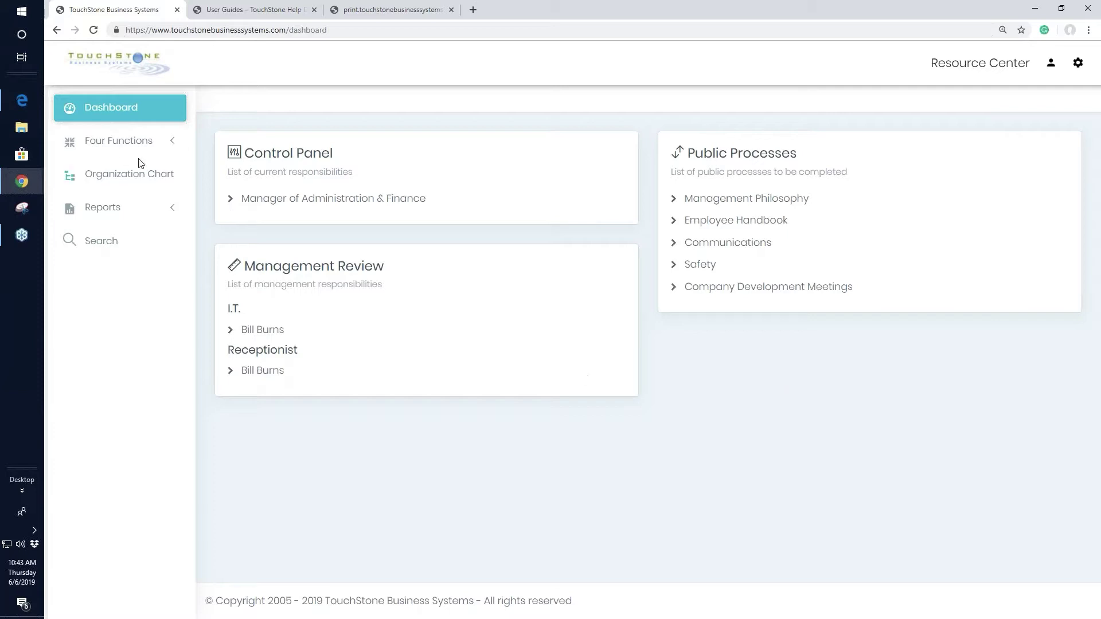
# Show the RUNNING THE BUSINESS processes under Four Functions and scroll through their groups.
pyautogui.click(124, 142)
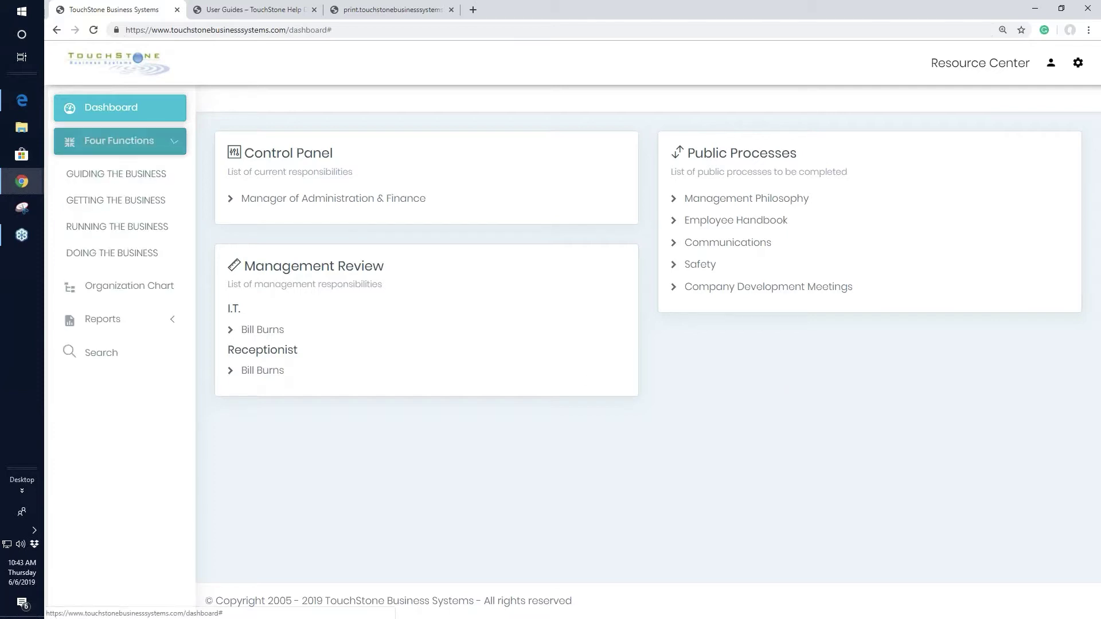
pyautogui.click(121, 226)
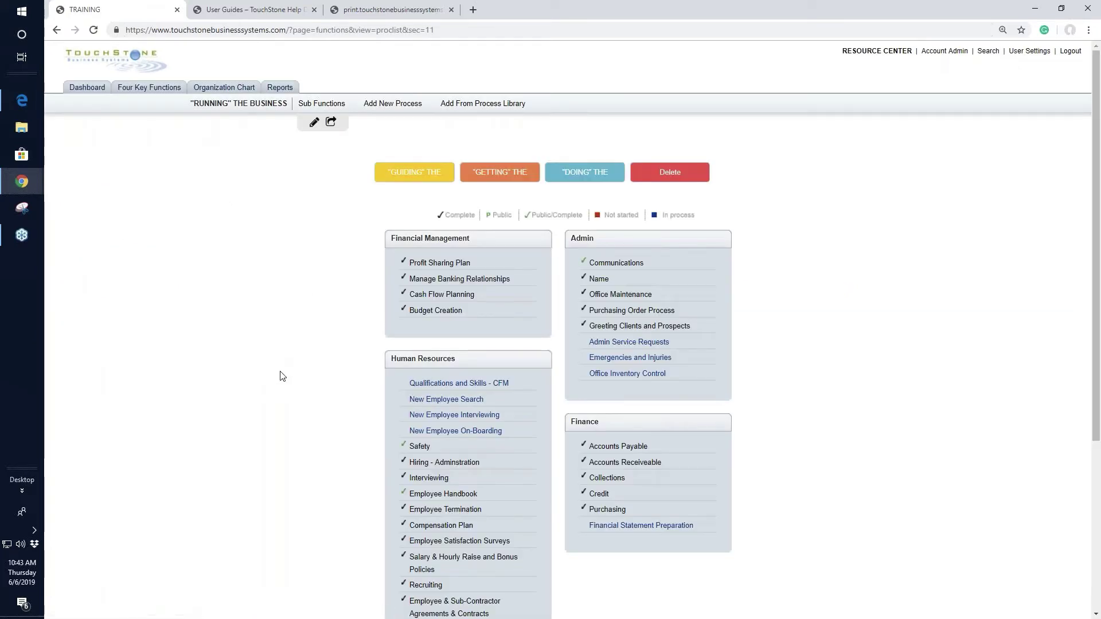
pyautogui.scroll(-1, 284, 370)
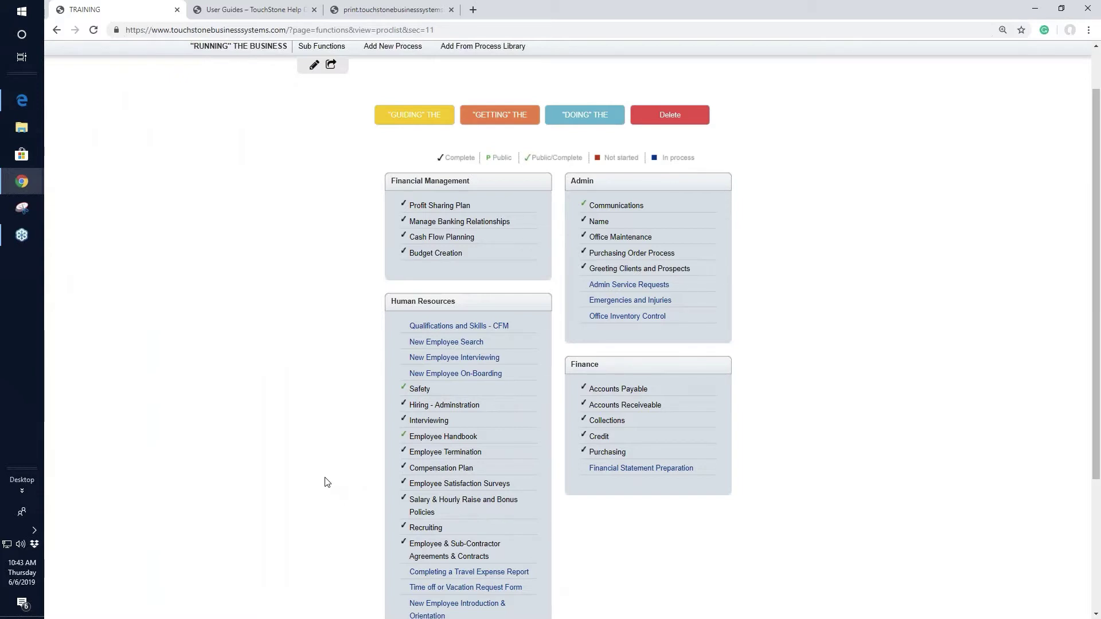
pyautogui.scroll(-1, 325, 482)
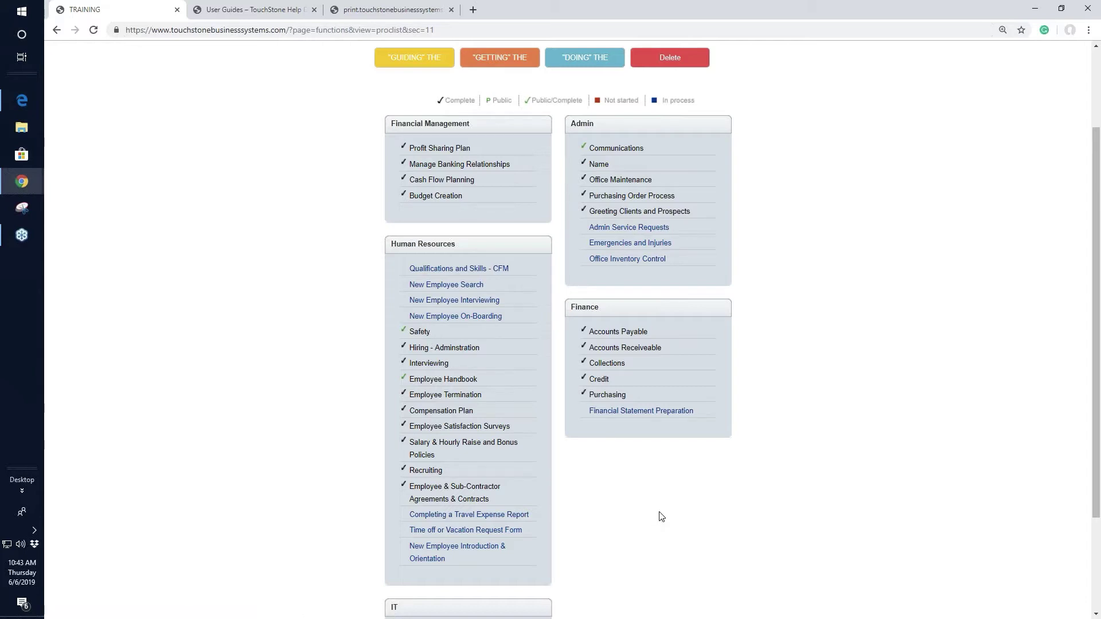
# Make the Time off or Vacation Request Form process public to all users.
pyautogui.click(464, 531)
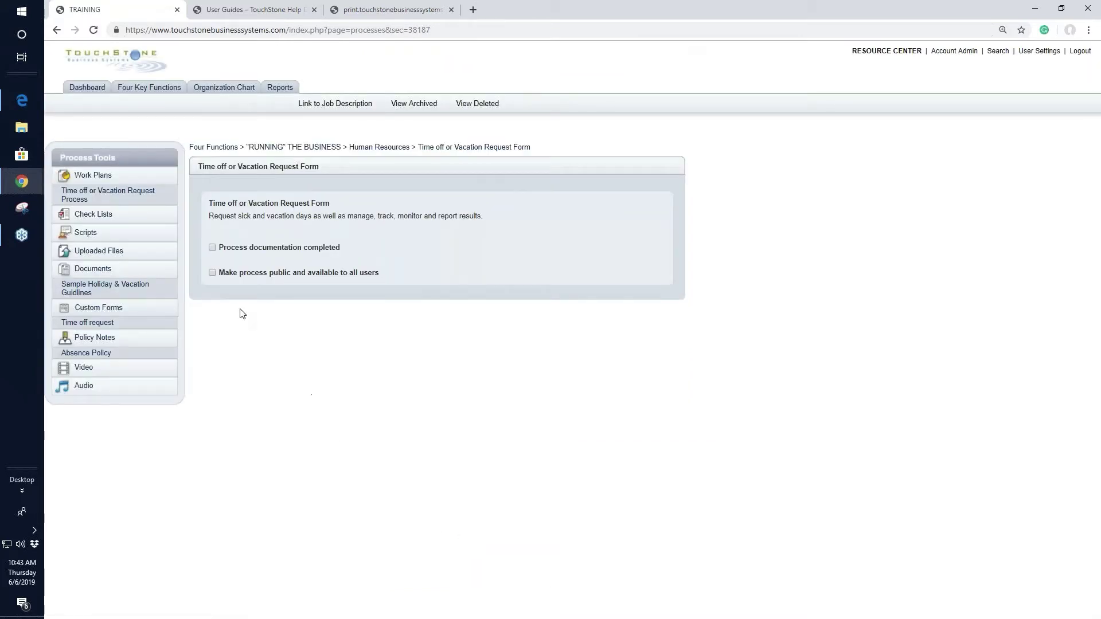
pyautogui.click(212, 274)
pyautogui.click(56, 30)
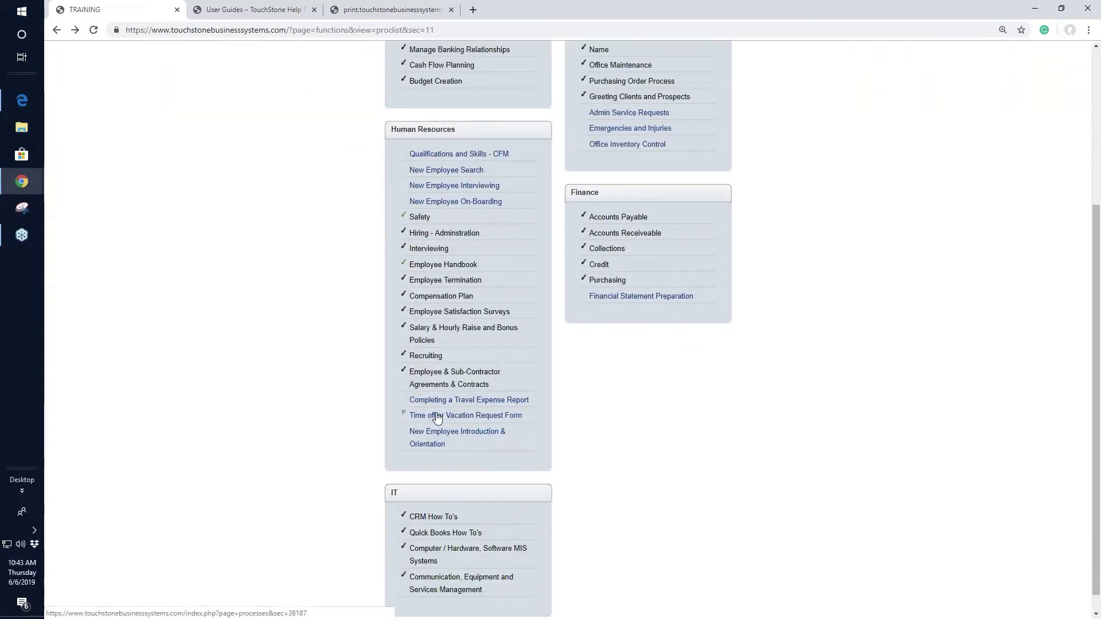
# Move Safety lower in the Human Resources list and check its process page.
pyautogui.moveTo(416, 218); pyautogui.dragTo(424, 415)
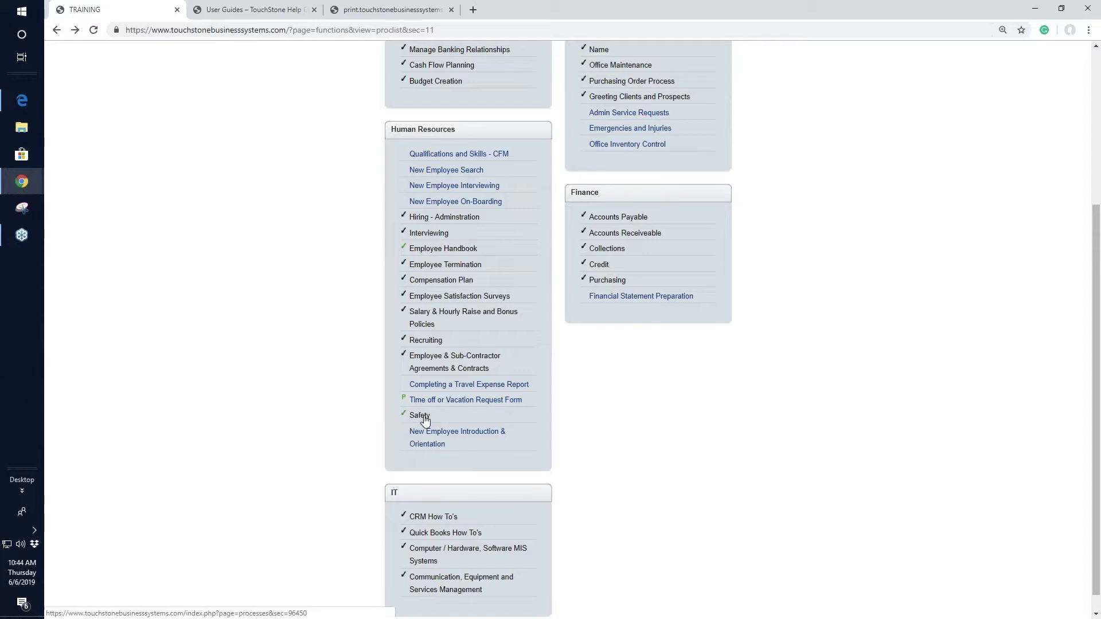
pyautogui.click(422, 416)
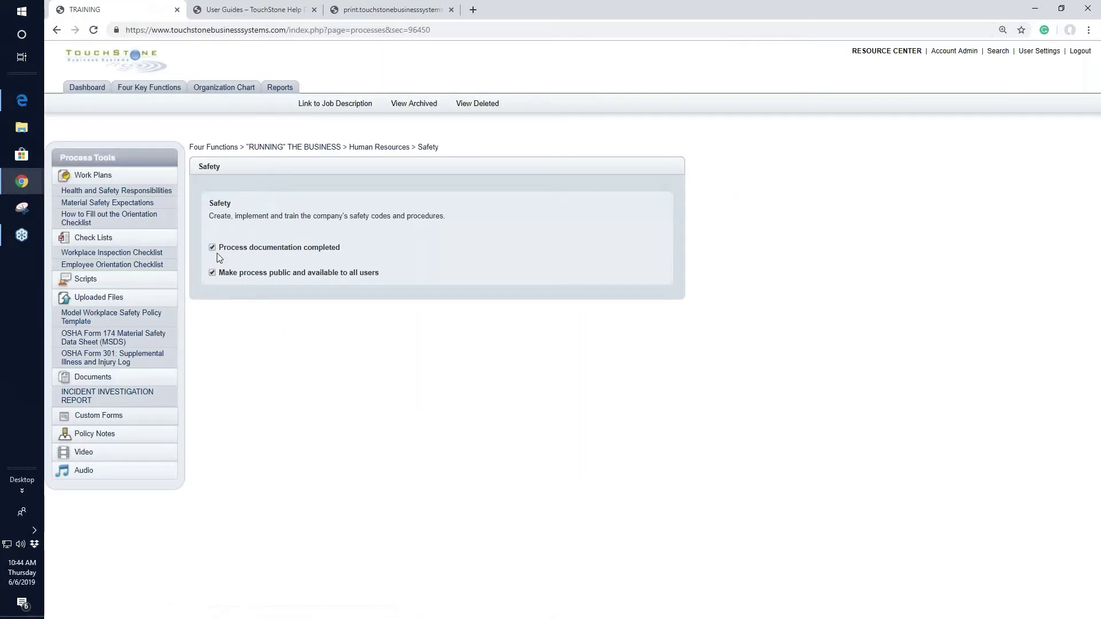
pyautogui.click(56, 35)
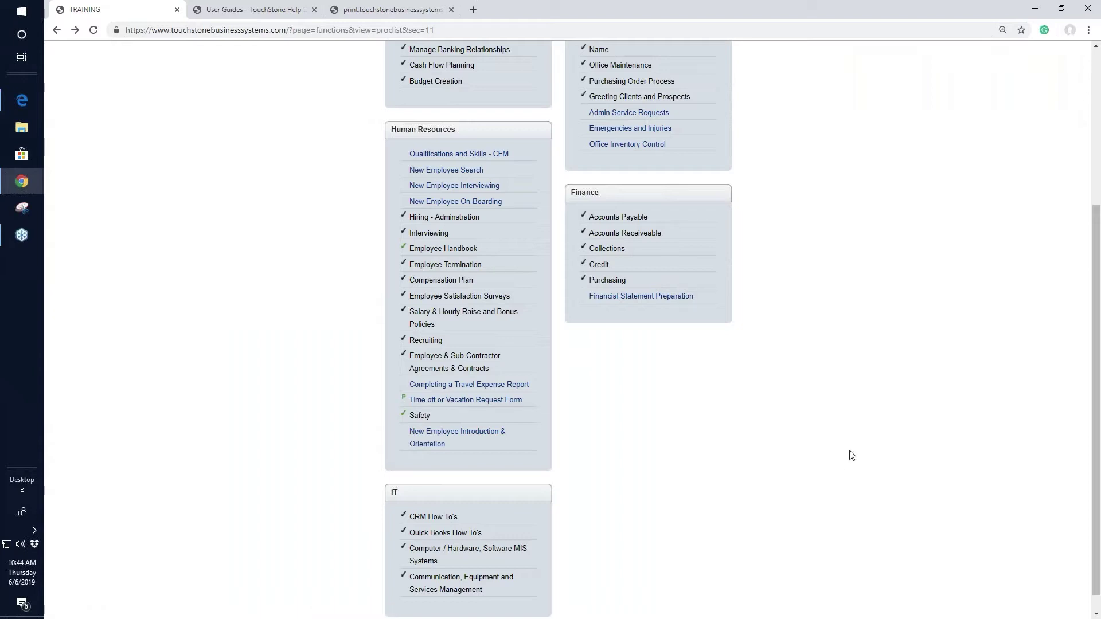
pyautogui.scroll(1, 852, 455)
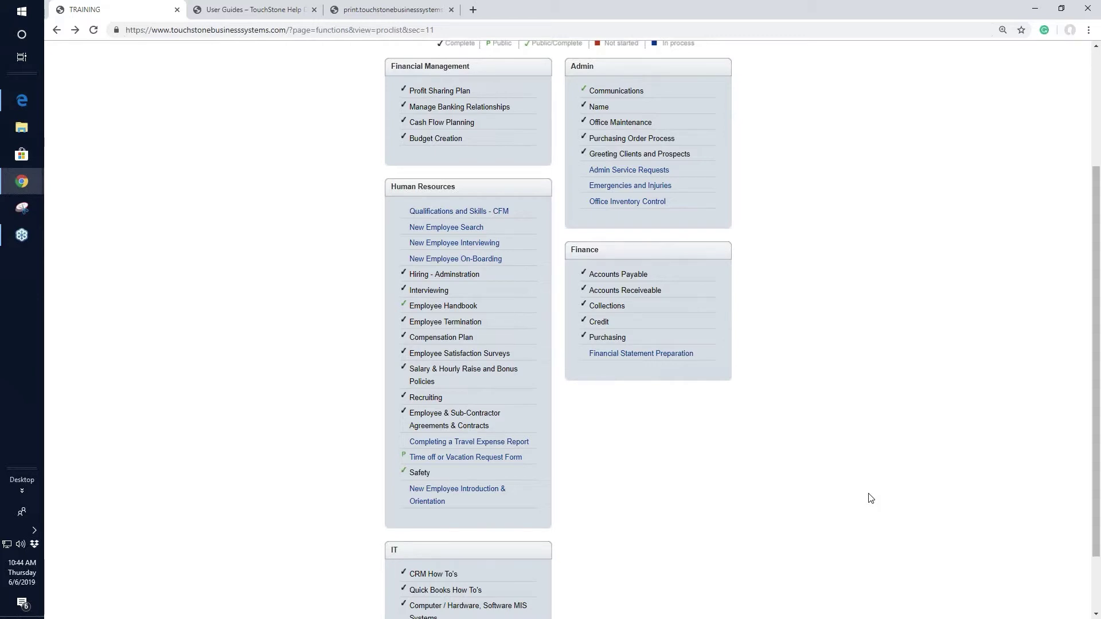
# Make the Emergencies and Injuries process public to all users.
pyautogui.click(624, 187)
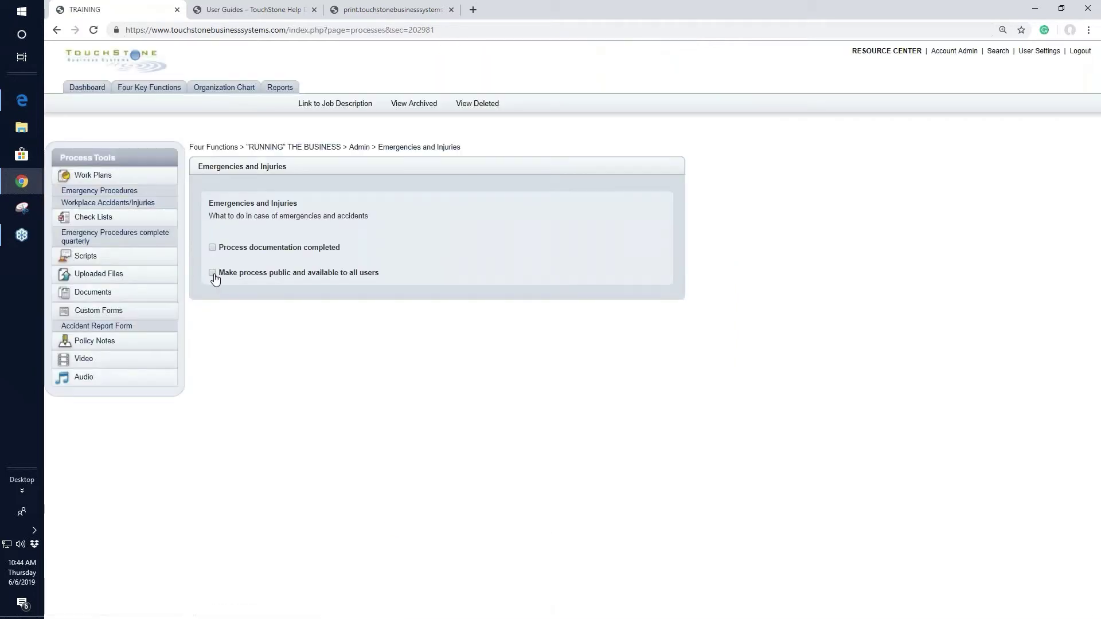
pyautogui.click(212, 273)
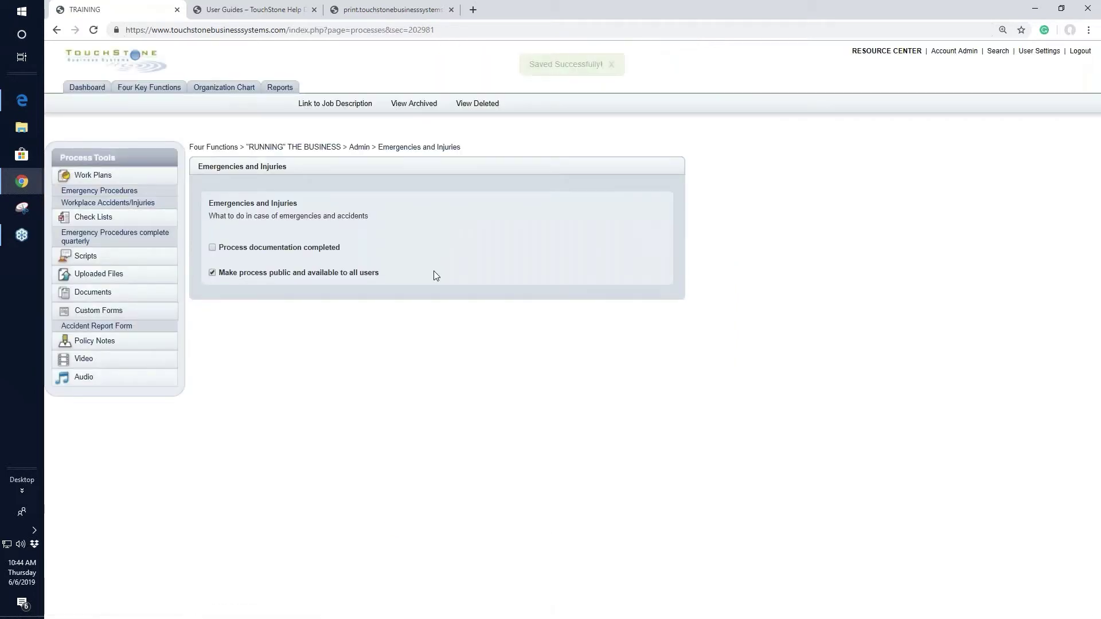
pyautogui.click(57, 31)
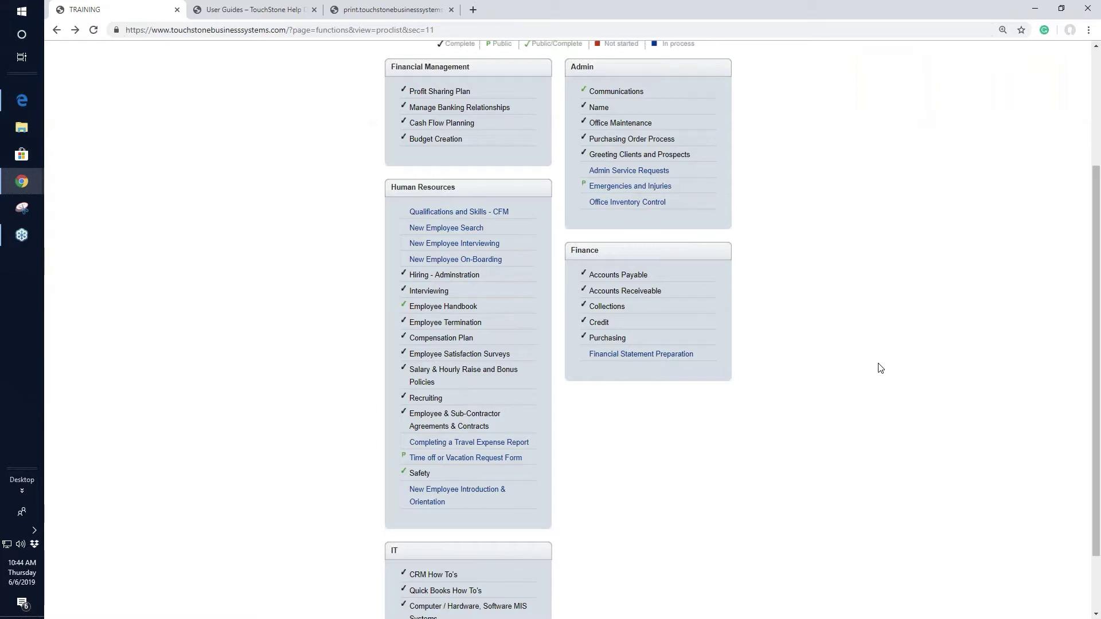
# Make the CRM How To's process in the IT group public to all users.
pyautogui.scroll(-2, 881, 367)
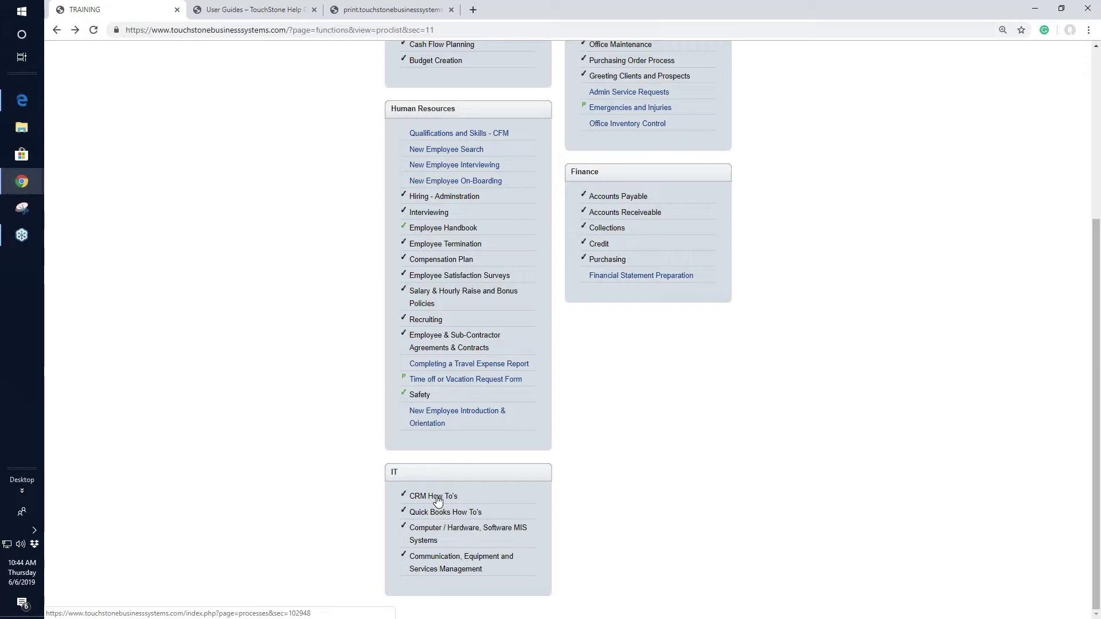
pyautogui.click(438, 500)
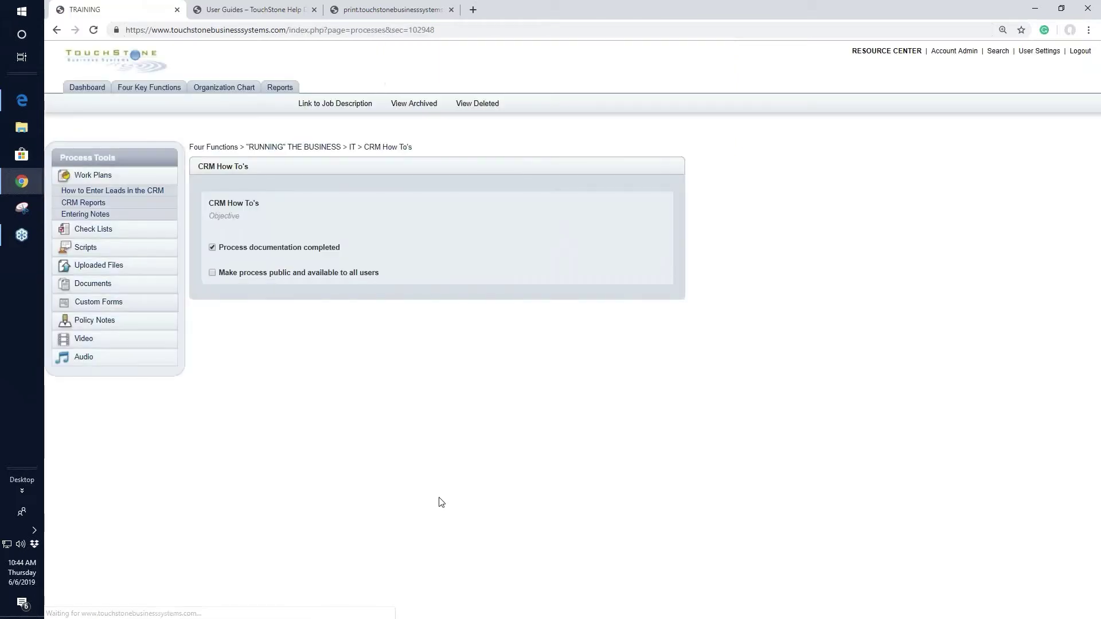
pyautogui.click(212, 273)
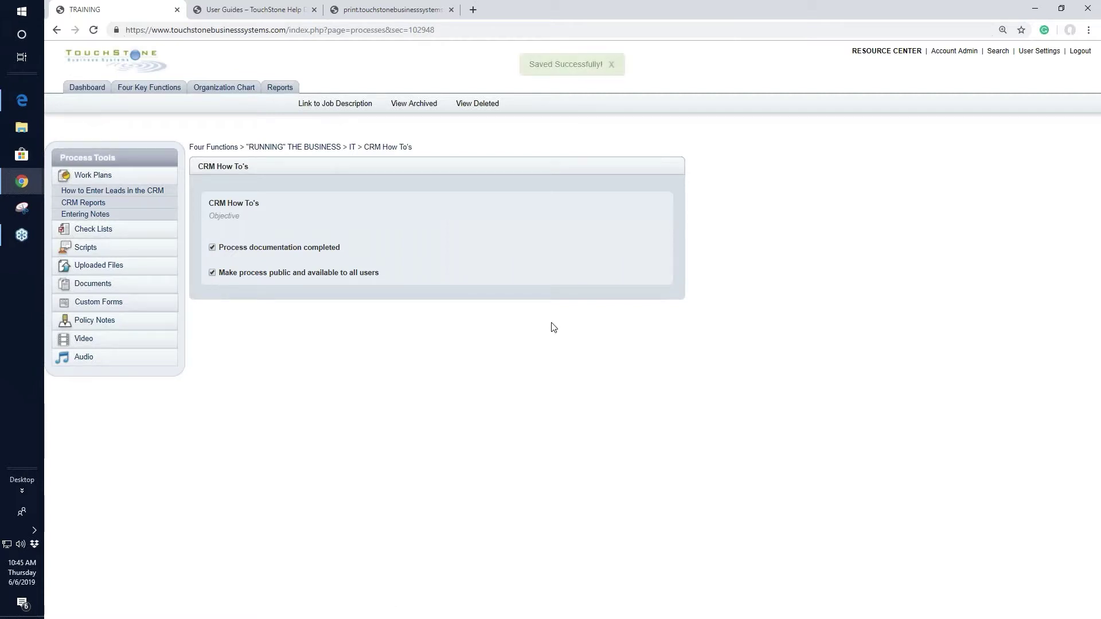
pyautogui.click(353, 149)
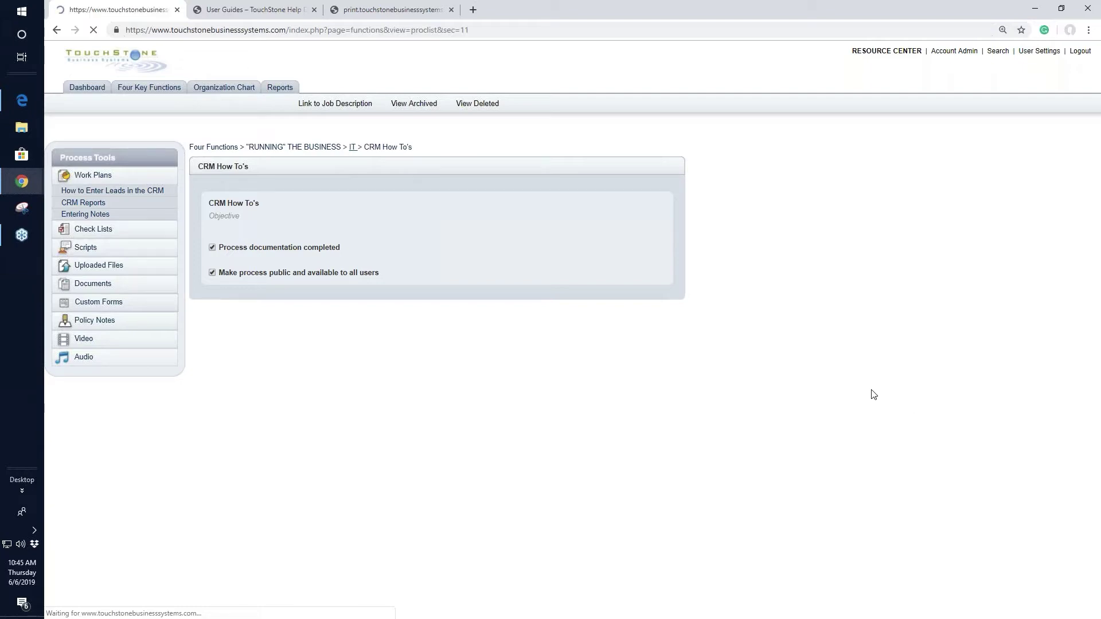
pyautogui.scroll(-3, 878, 401)
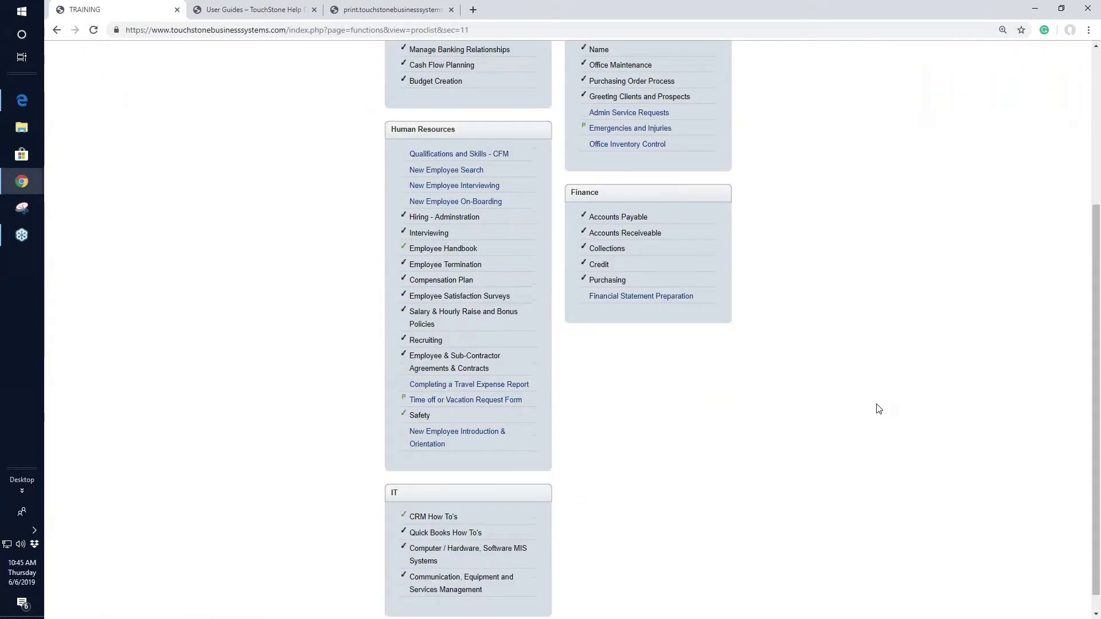
pyautogui.scroll(-1, 878, 408)
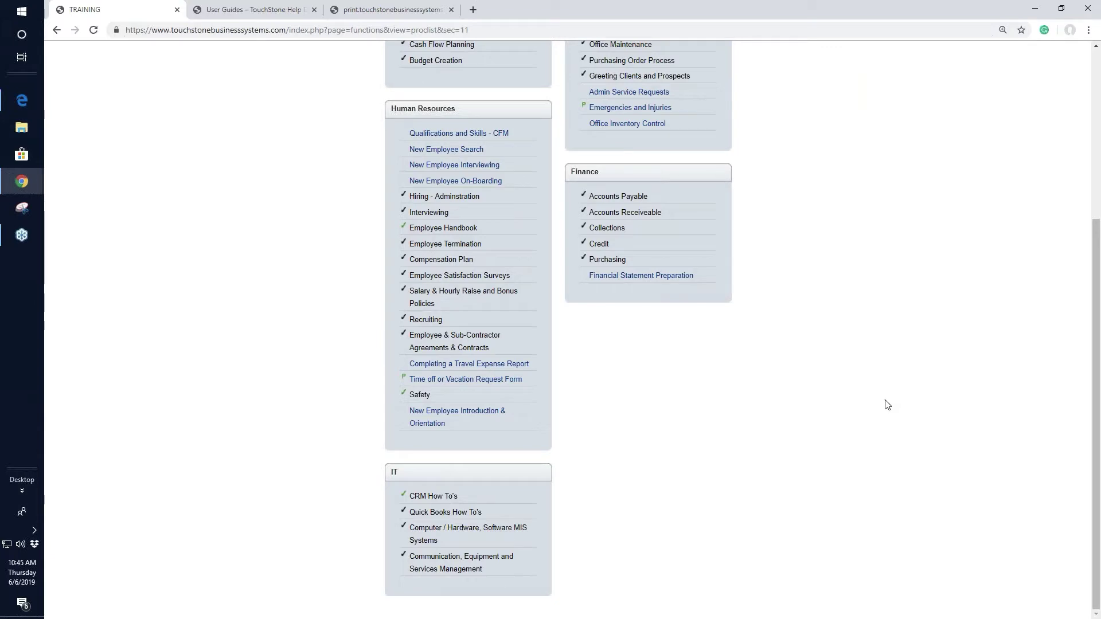
pyautogui.scroll(5, 888, 409)
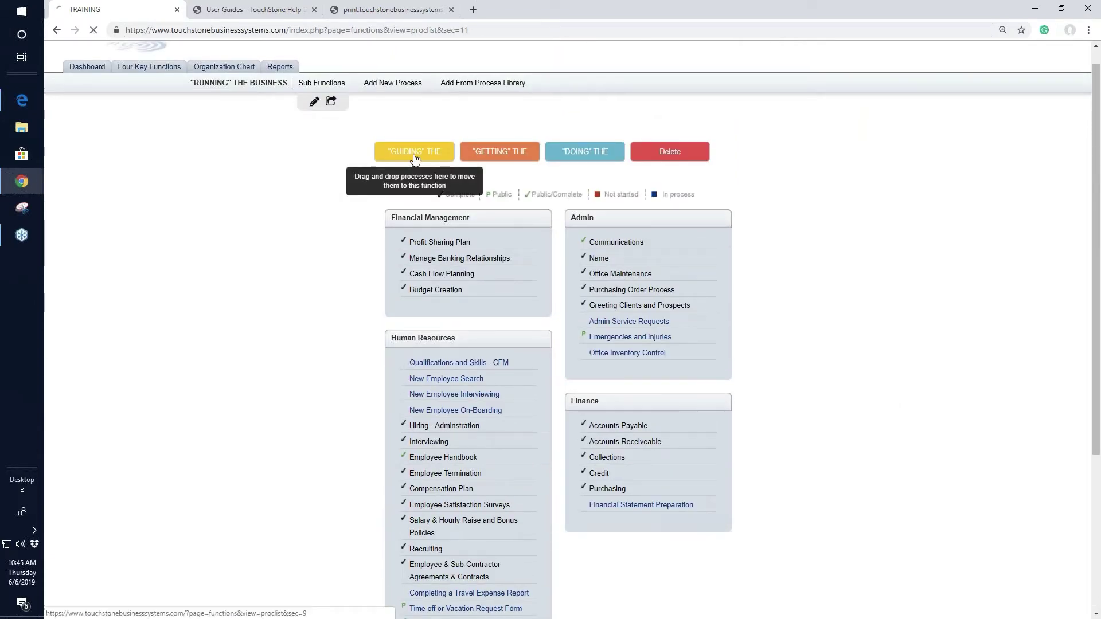
# In GUIDING THE BUSINESS, make Time Management under Training public and return to the list.
pyautogui.click(418, 153)
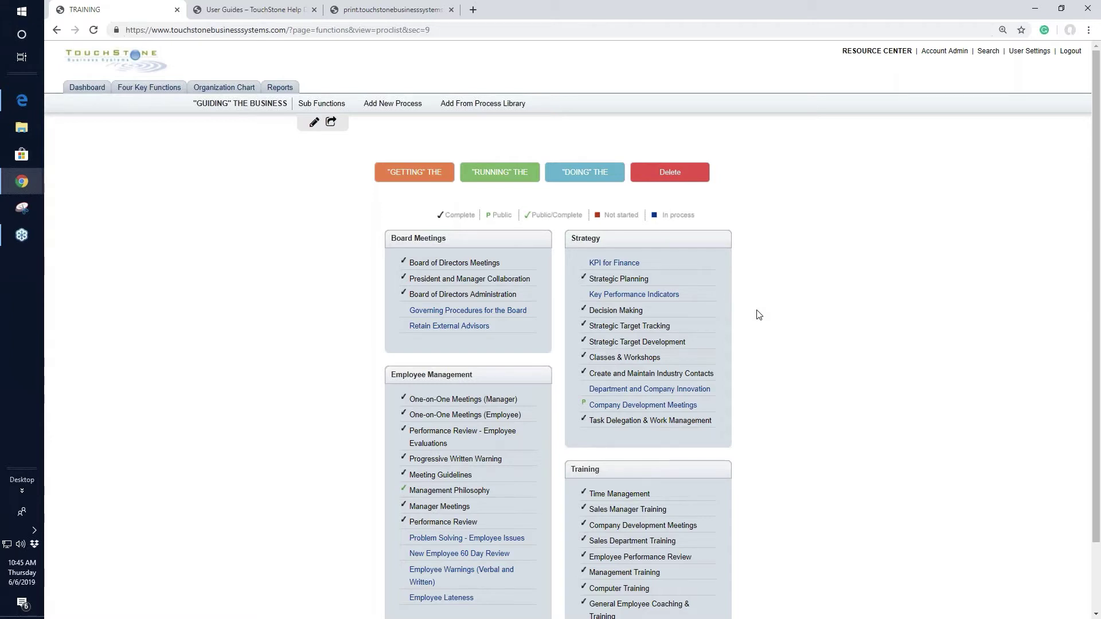
pyautogui.scroll(-1, 717, 373)
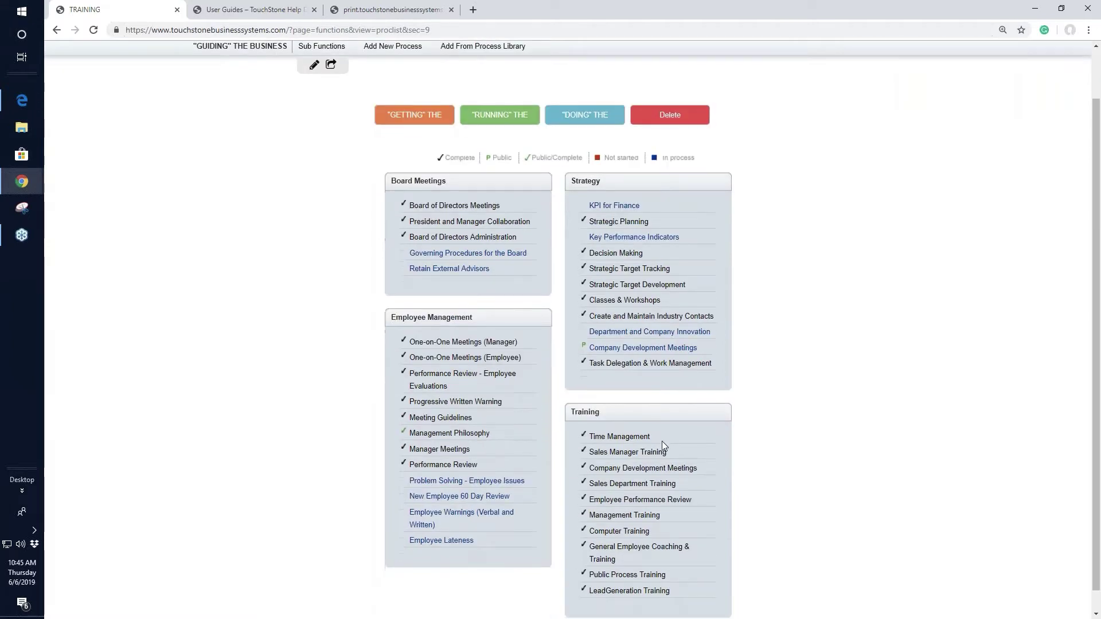
pyautogui.click(625, 440)
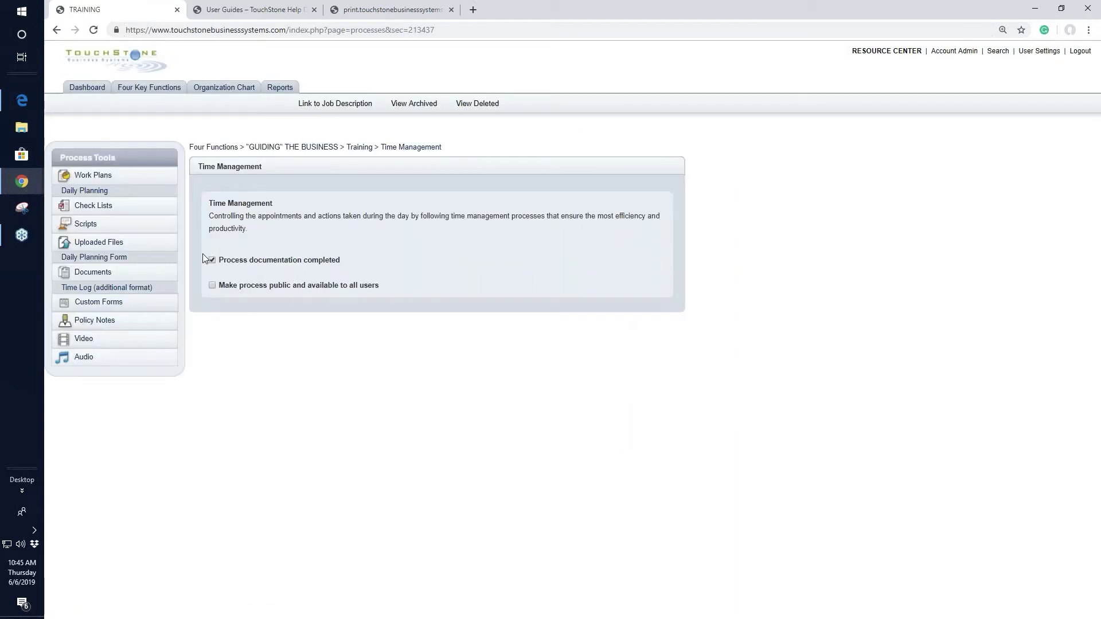
pyautogui.click(212, 286)
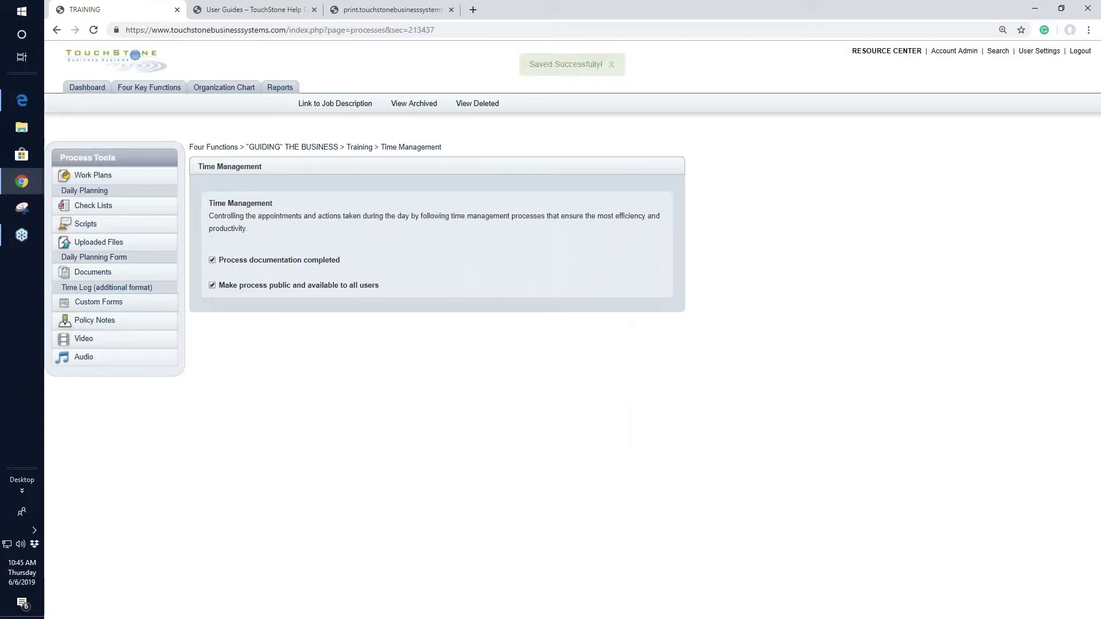
pyautogui.click(56, 29)
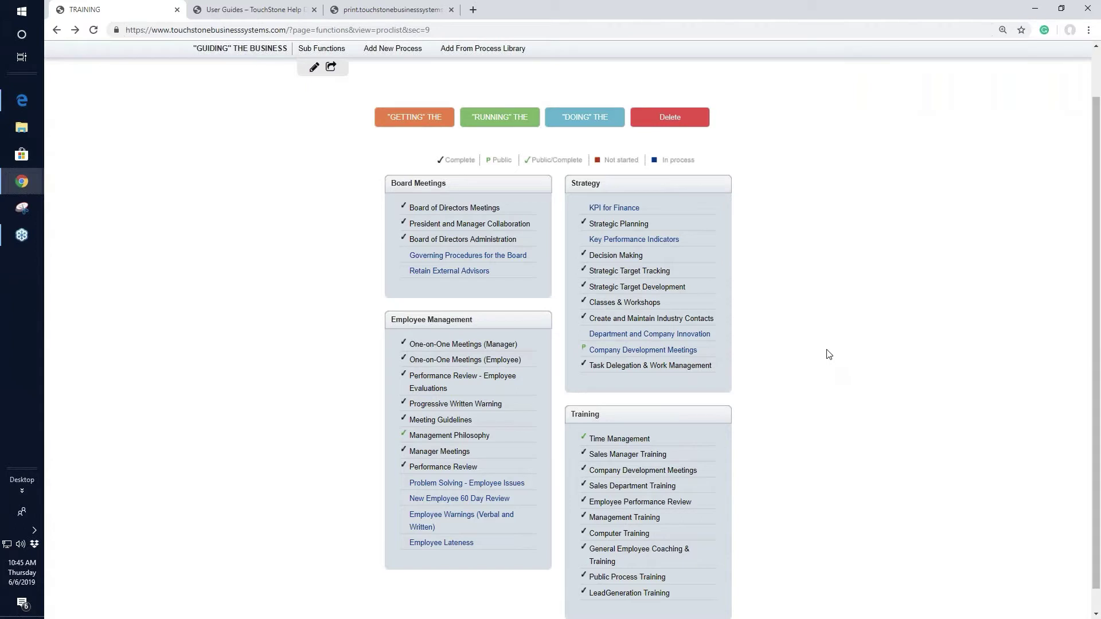
# Mark the Classes & Workshops process under Strategy as public and available to all users.
pyautogui.click(624, 304)
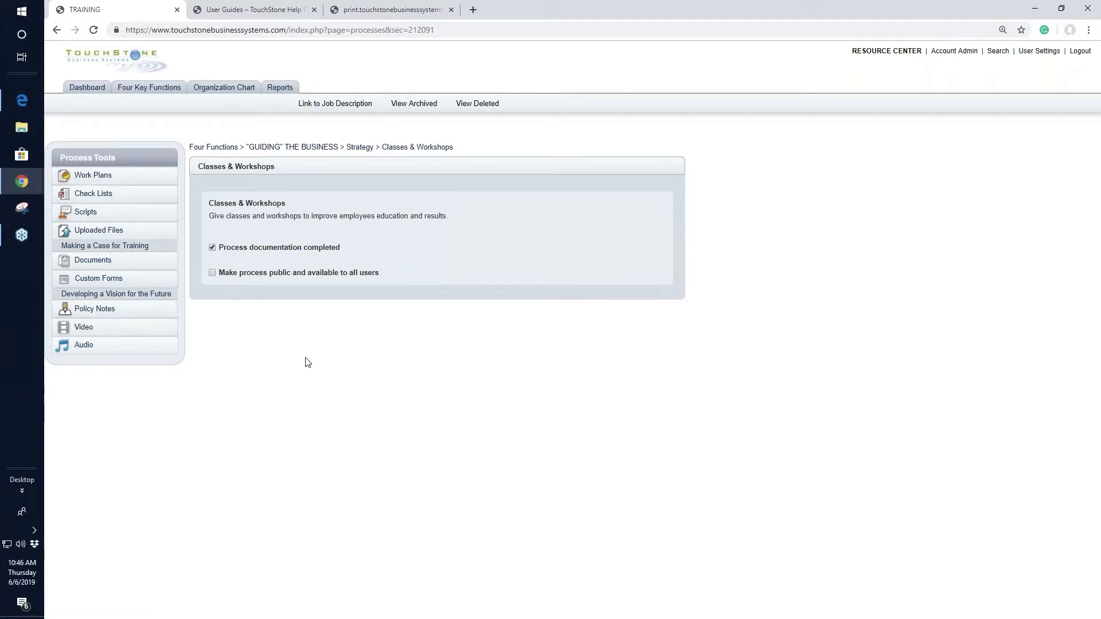
pyautogui.click(212, 273)
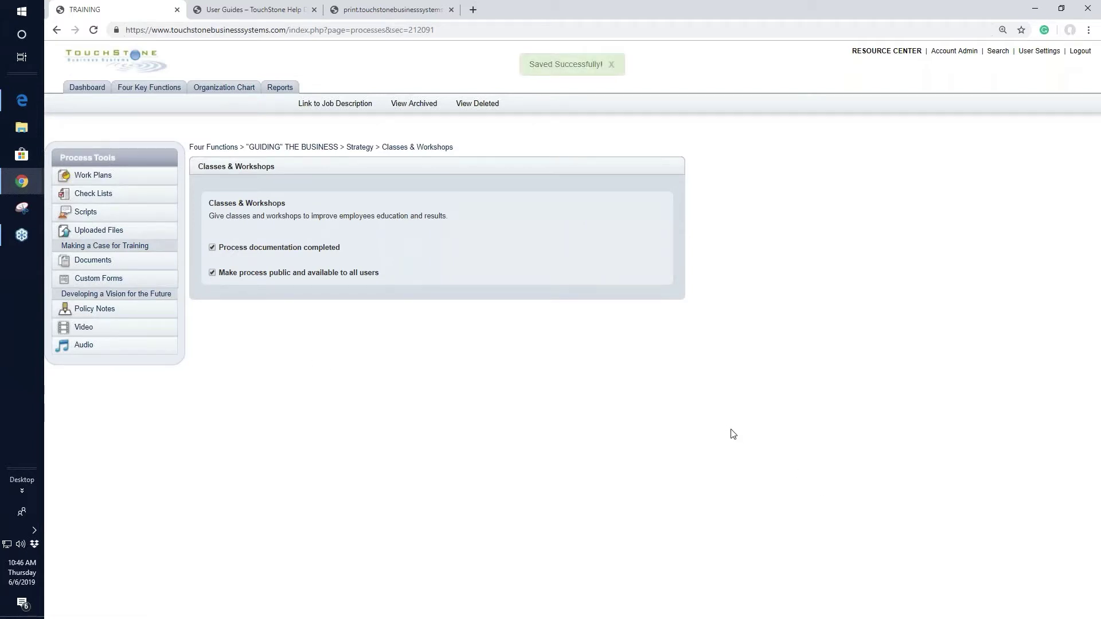
# Go to the dashboard to see Classes & Workshops and Time Management among public processes.
pyautogui.click(83, 92)
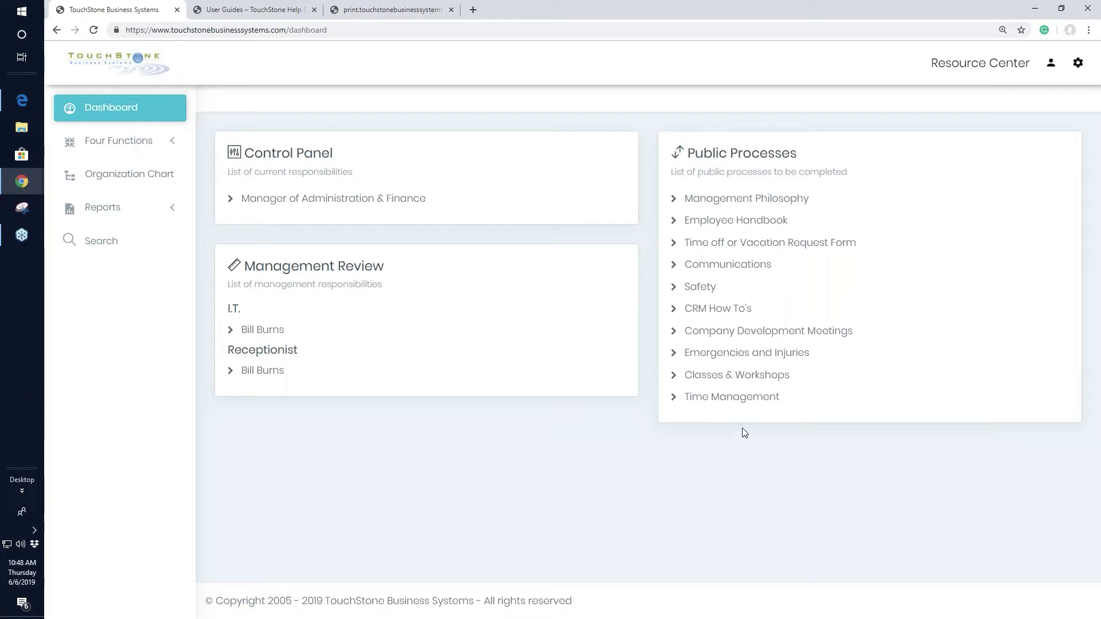
# Open the public Time Management process, view its Daily Planning work plan, then return.
pyautogui.click(730, 401)
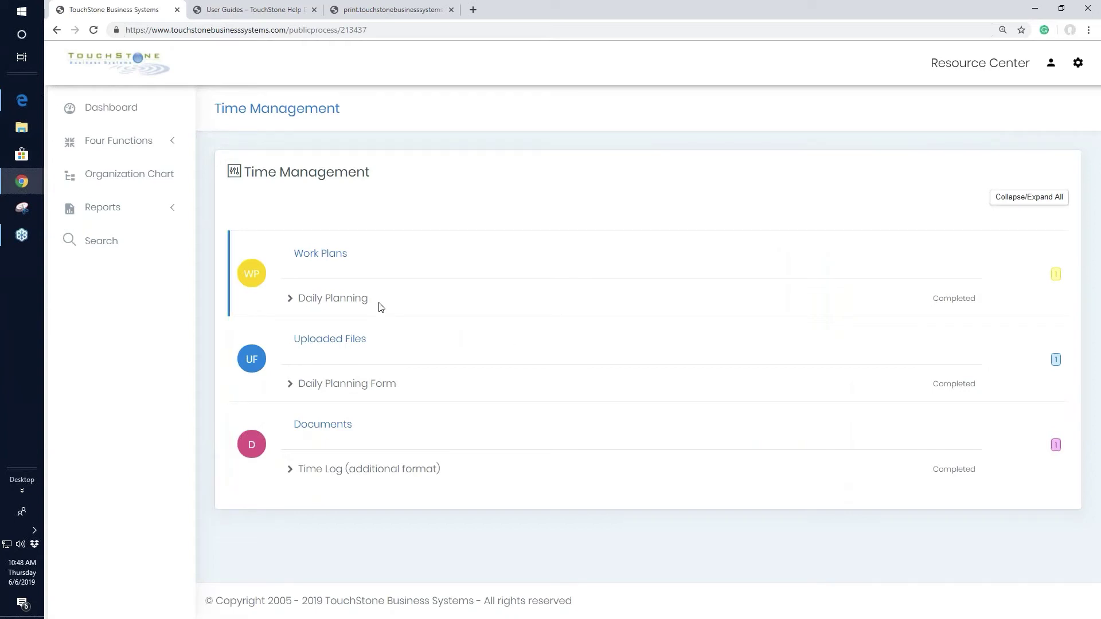
pyautogui.click(342, 299)
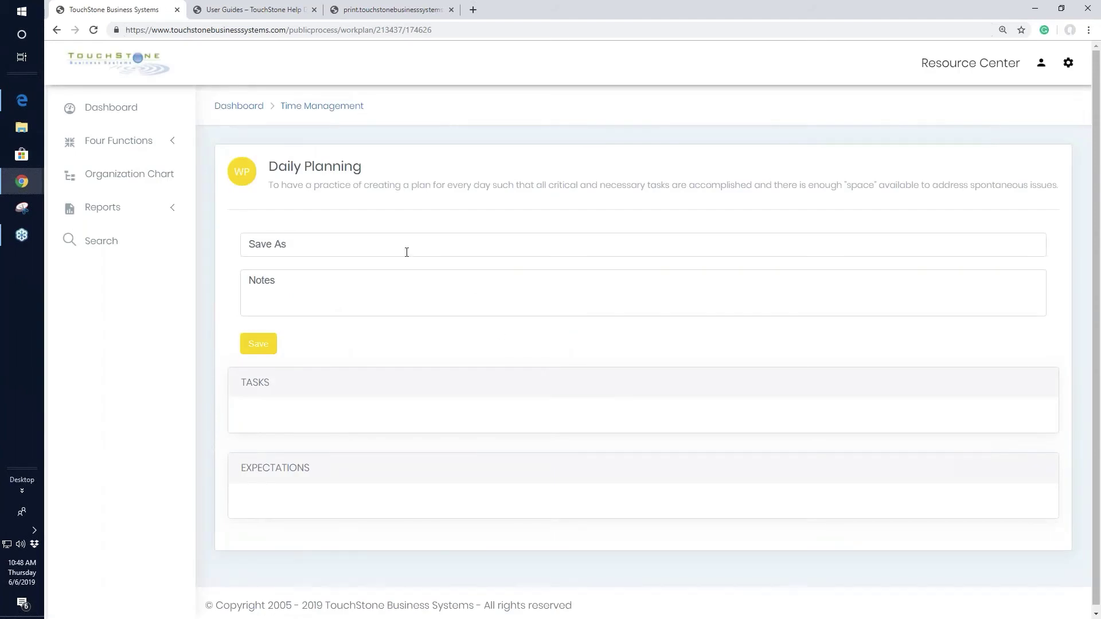
pyautogui.click(308, 107)
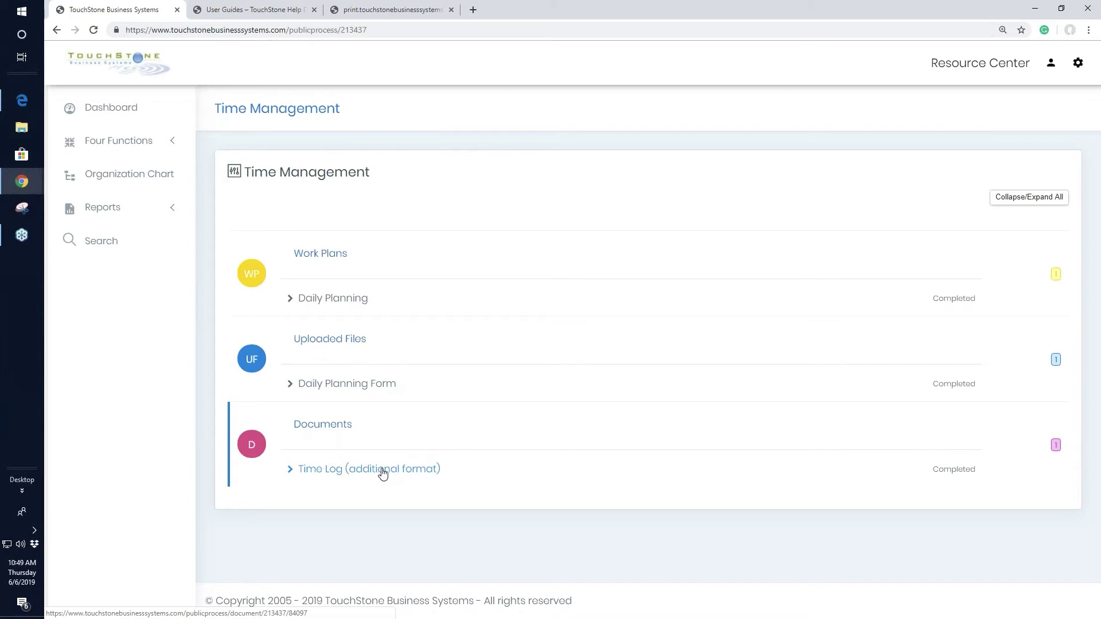
# Enter an employee name in the Time Log (additional format) and save it as 'week 1'.
pyautogui.click(405, 472)
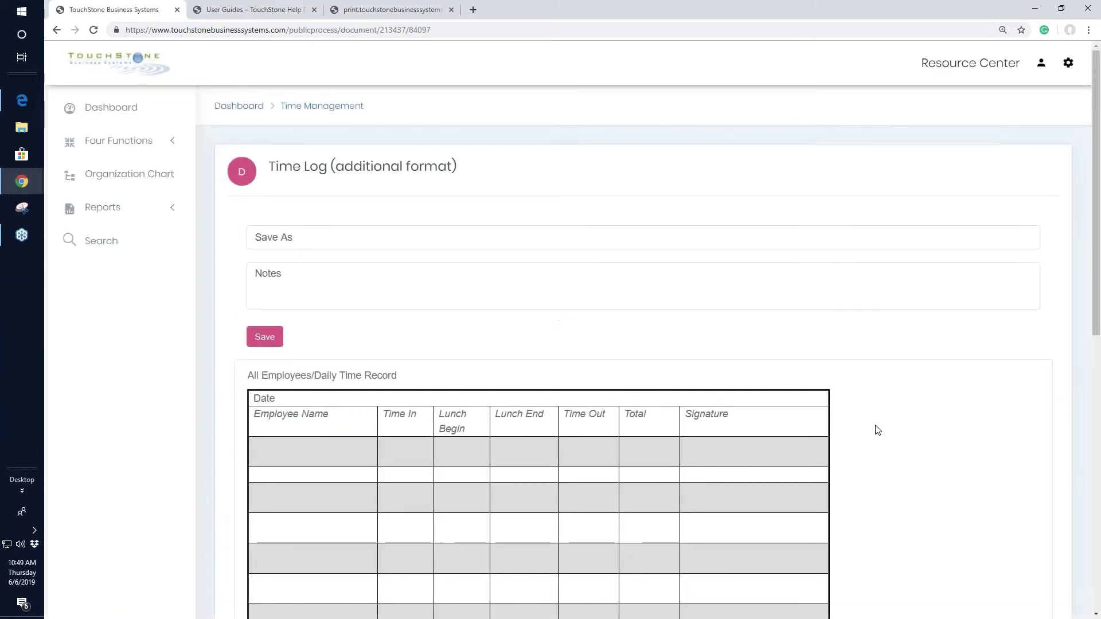
pyautogui.scroll(-2, 878, 430)
pyautogui.scroll(2, 877, 430)
pyautogui.click(285, 459)
pyautogui.write('live')
pyautogui.click(277, 237)
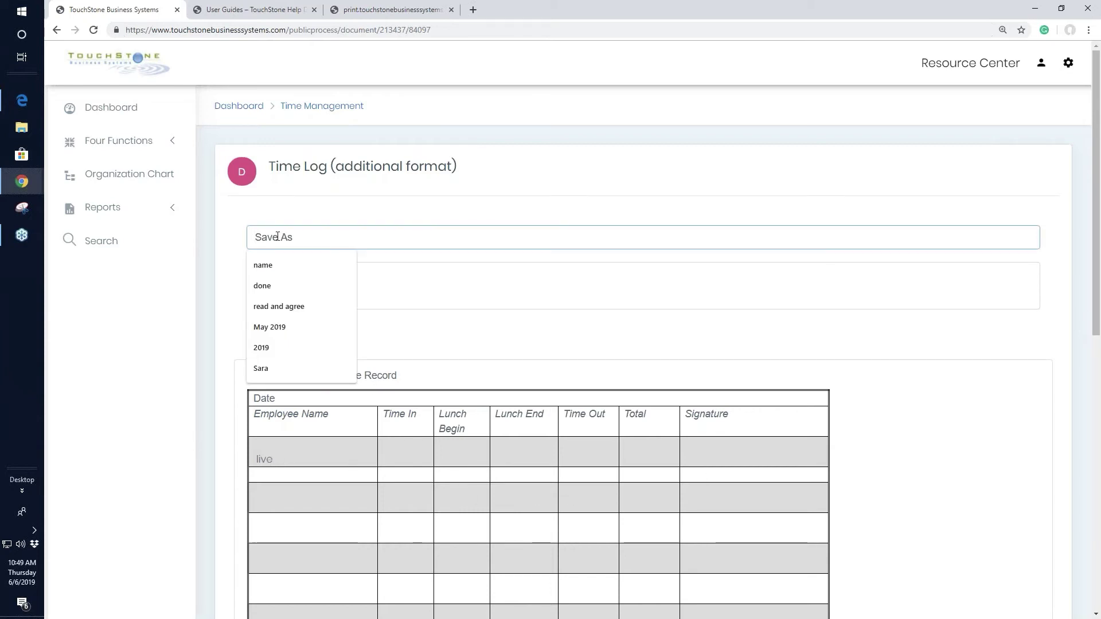
pyautogui.write('week 1')
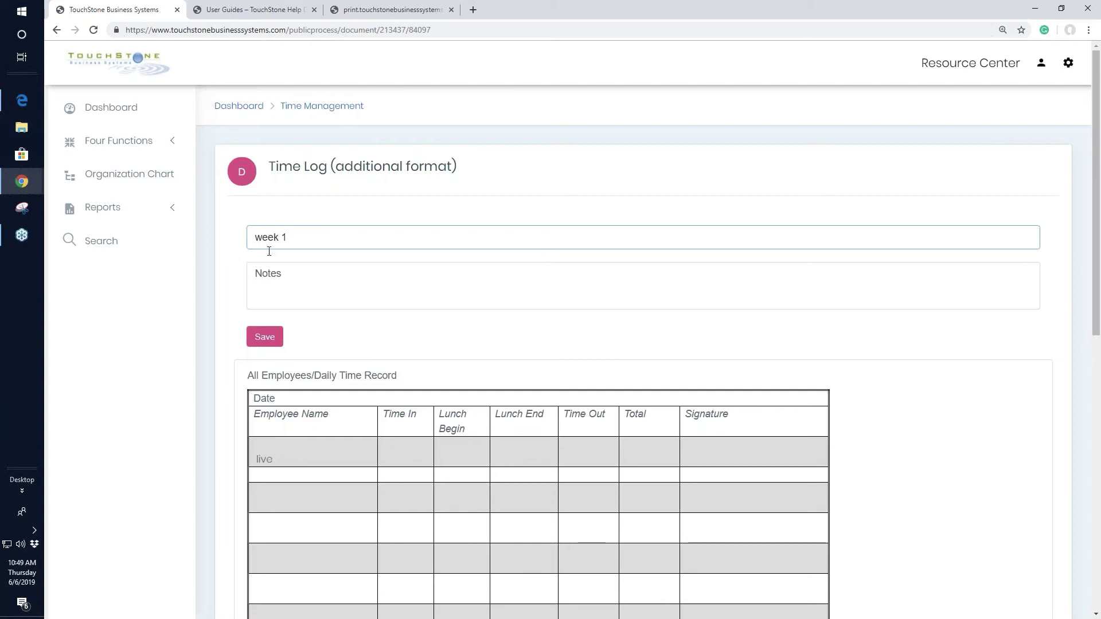
pyautogui.click(259, 339)
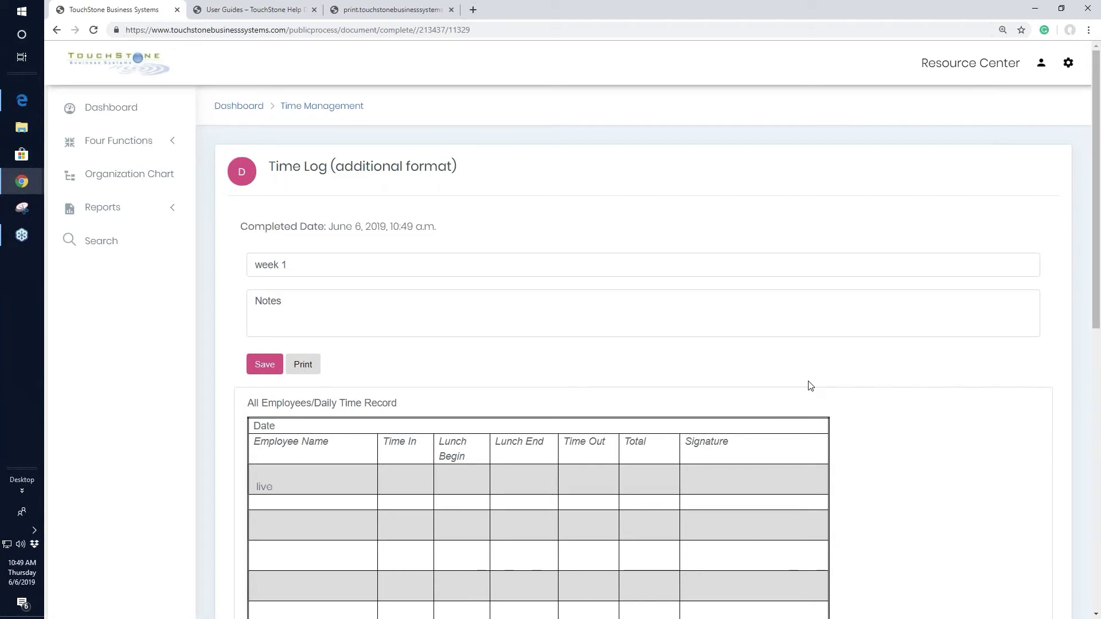
pyautogui.click(245, 106)
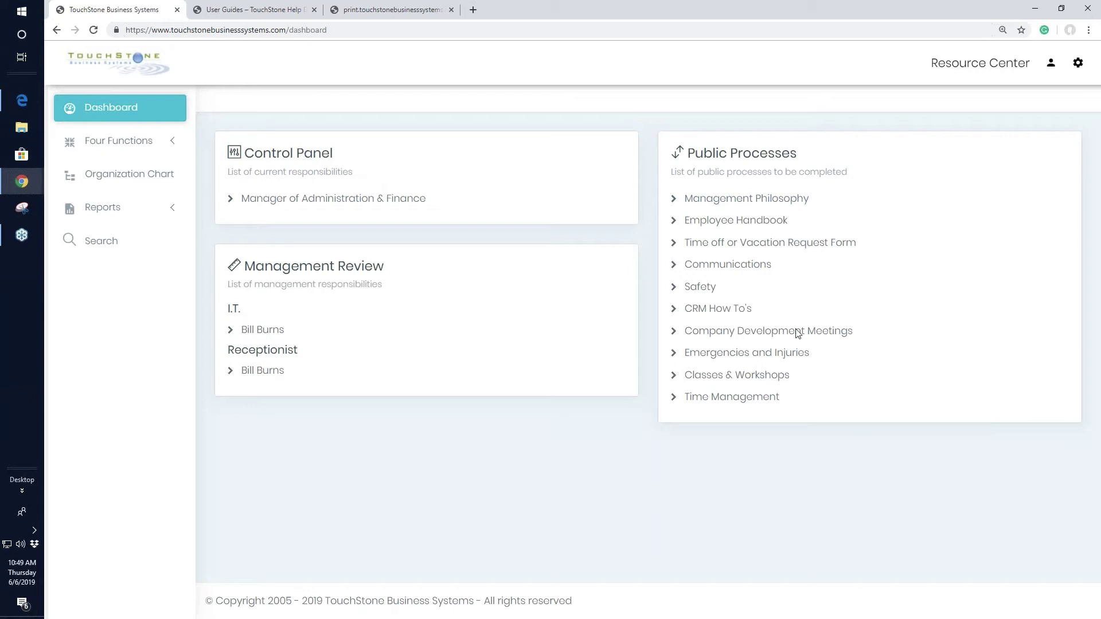
# Open the Time off request form from the Time off or Vacation Request Form process.
pyautogui.click(801, 247)
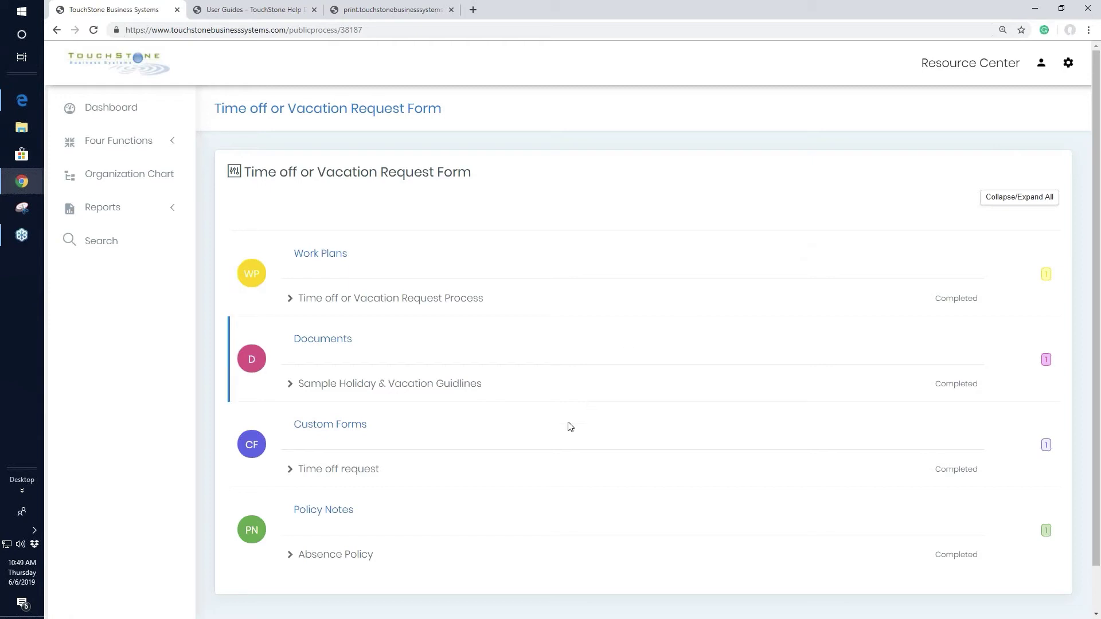
pyautogui.click(356, 474)
pyautogui.scroll(-2, 395, 400)
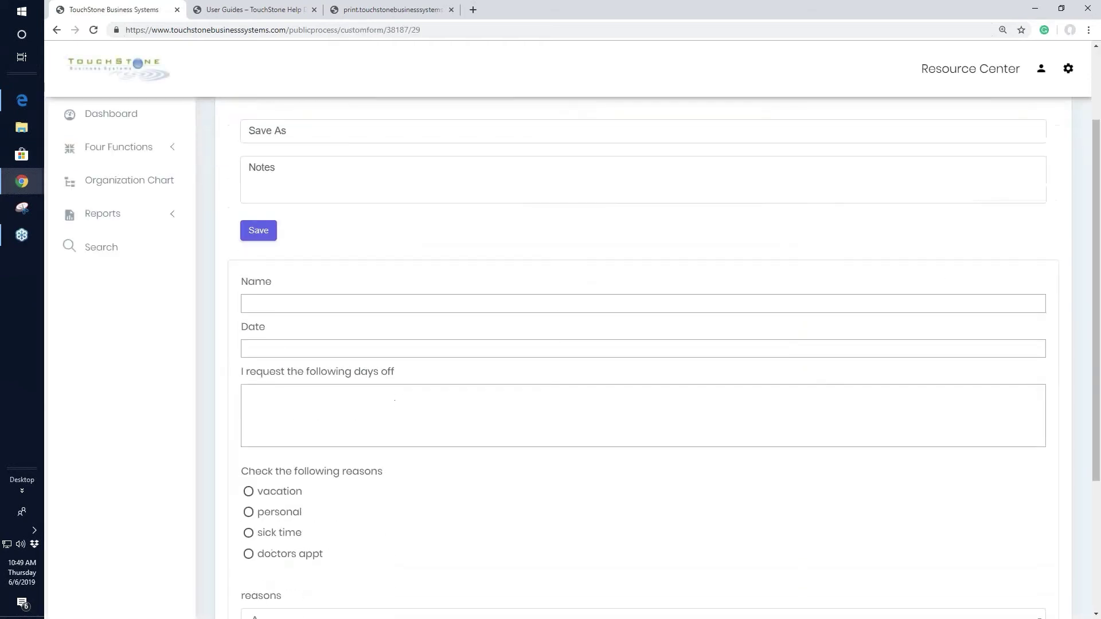
# Enter the employee's name, choose vacation as the reason, tick reason A and save the request.
pyautogui.click(283, 299)
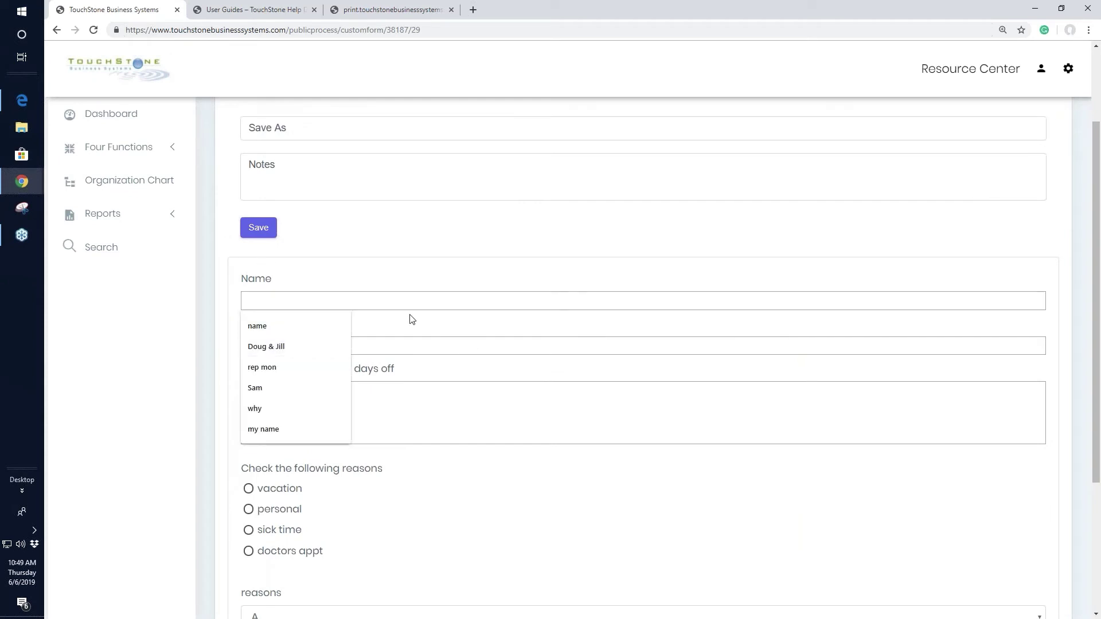
pyautogui.write('shannon')
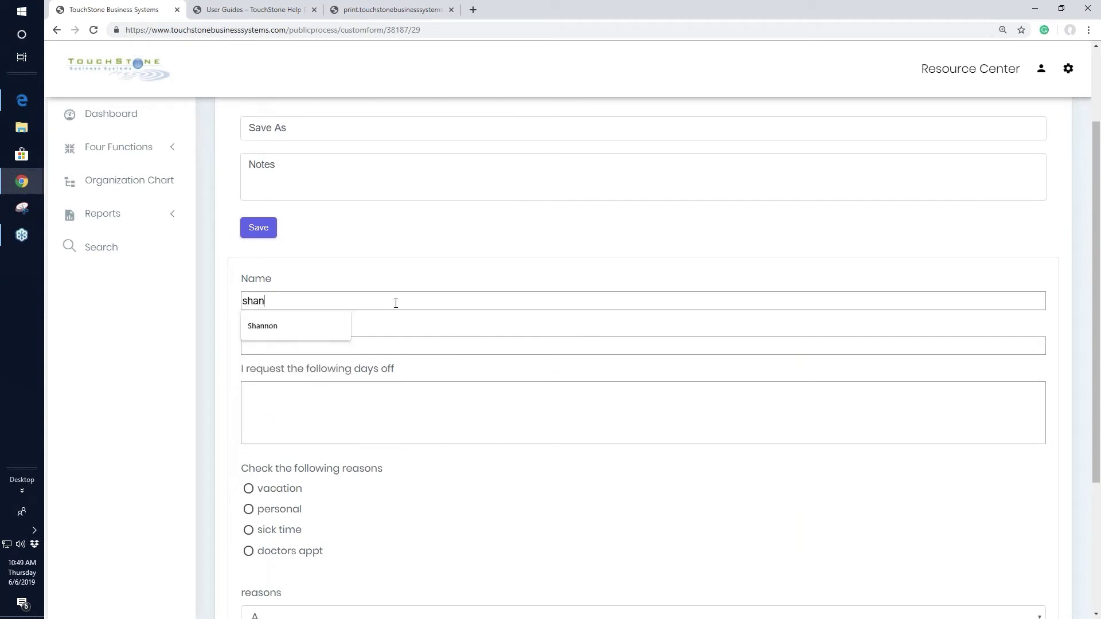
pyautogui.click(436, 417)
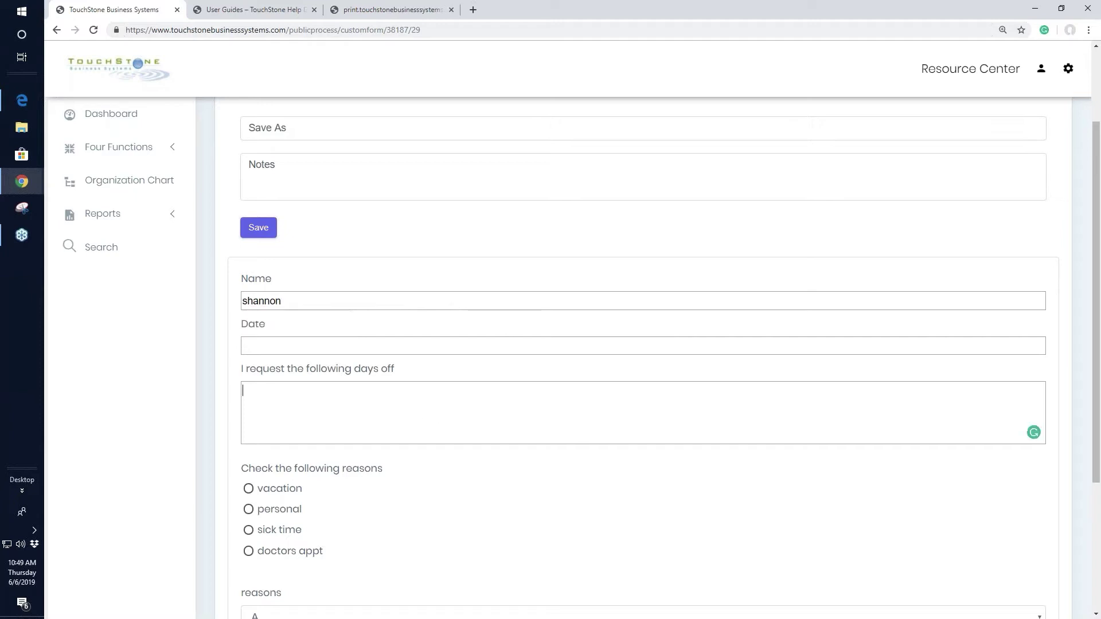
pyautogui.click(248, 489)
pyautogui.scroll(-4, 438, 501)
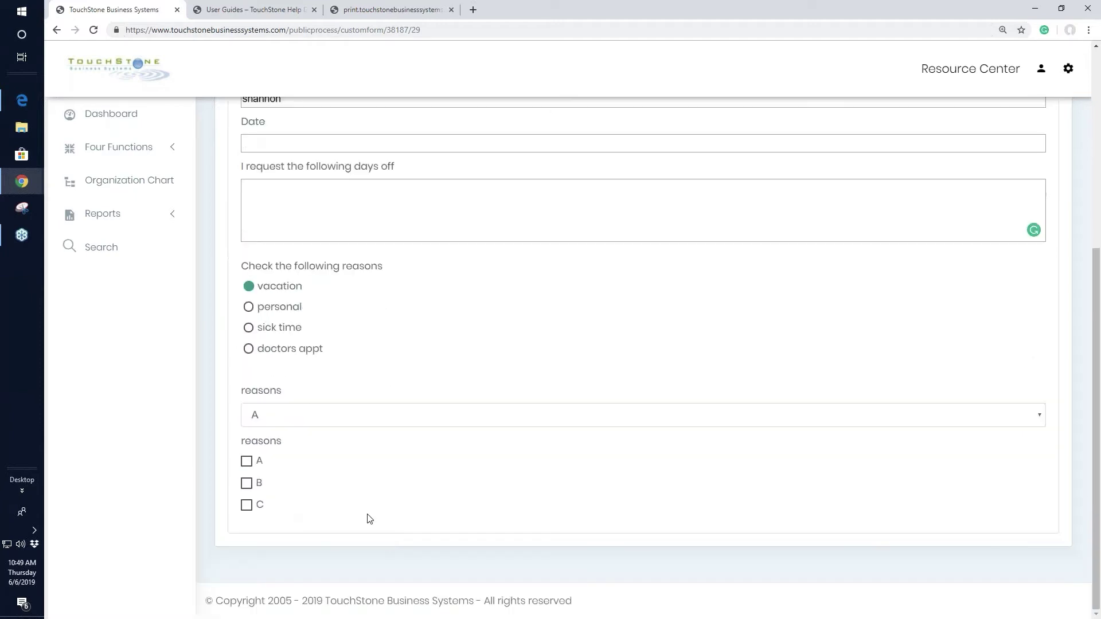
pyautogui.click(253, 462)
pyautogui.scroll(4, 401, 337)
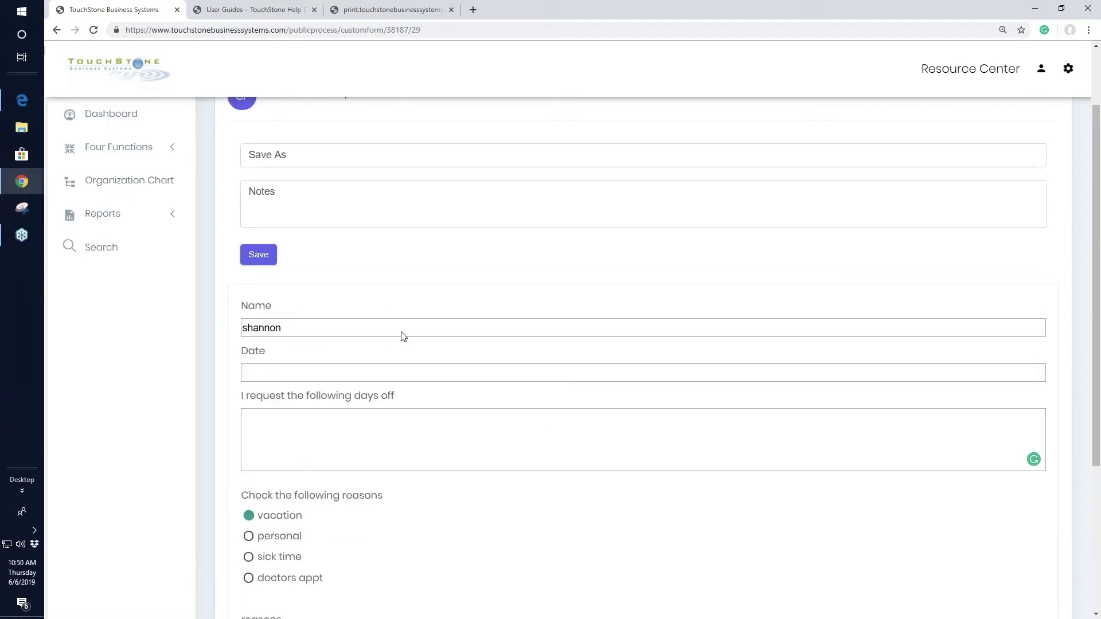
pyautogui.scroll(2, 275, 287)
pyautogui.click(258, 344)
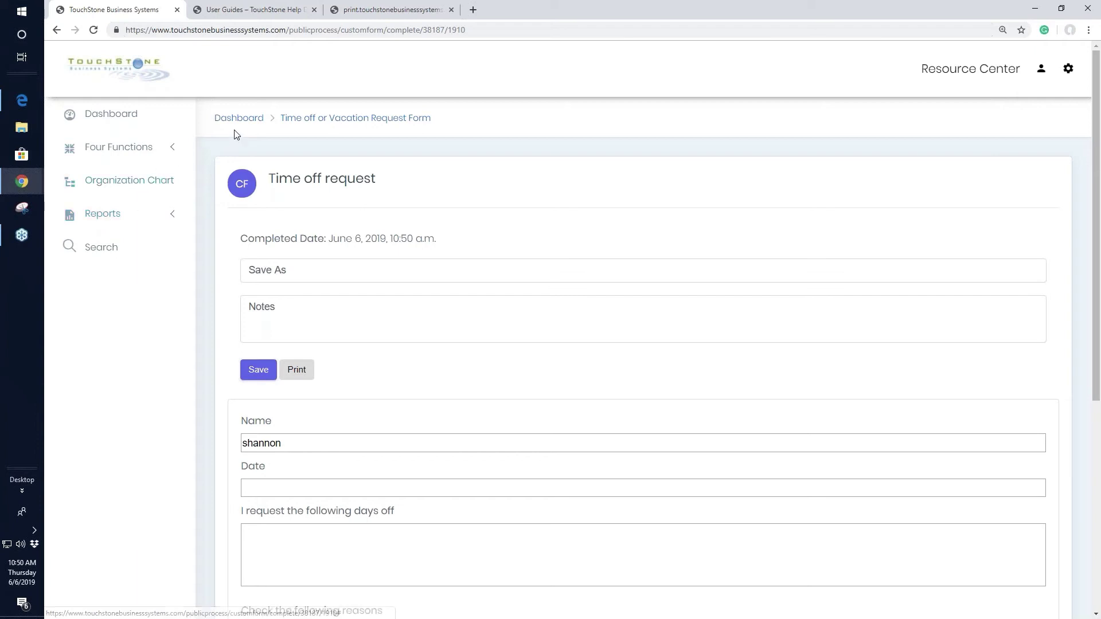
# From the dashboard, open the Time Management public process showing Daily Planning, its form and Time Log.
pyautogui.click(122, 119)
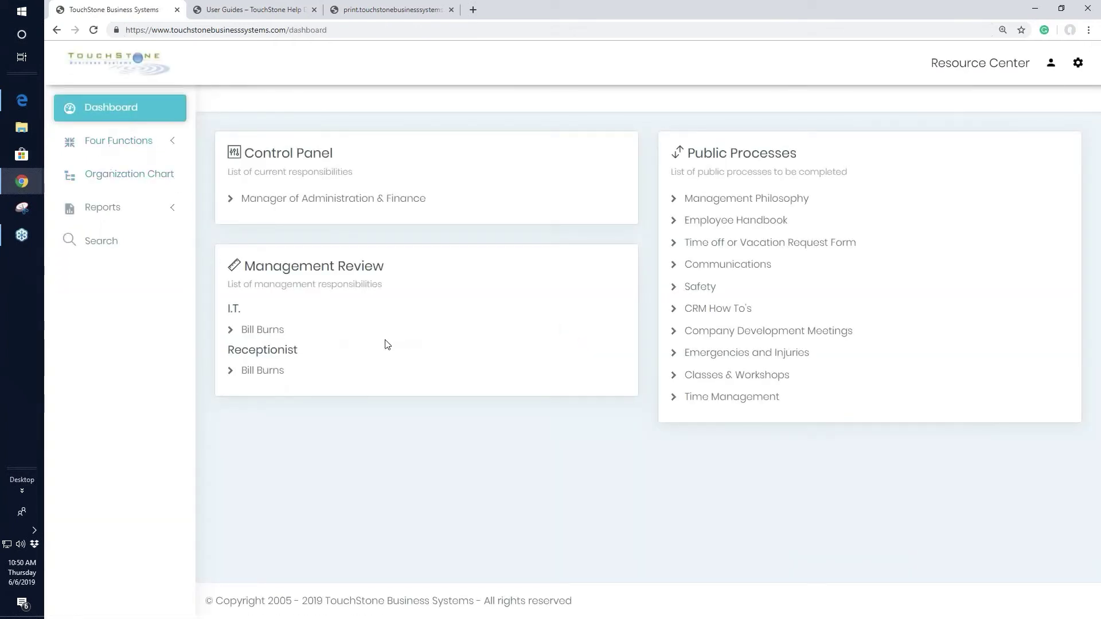
pyautogui.click(273, 373)
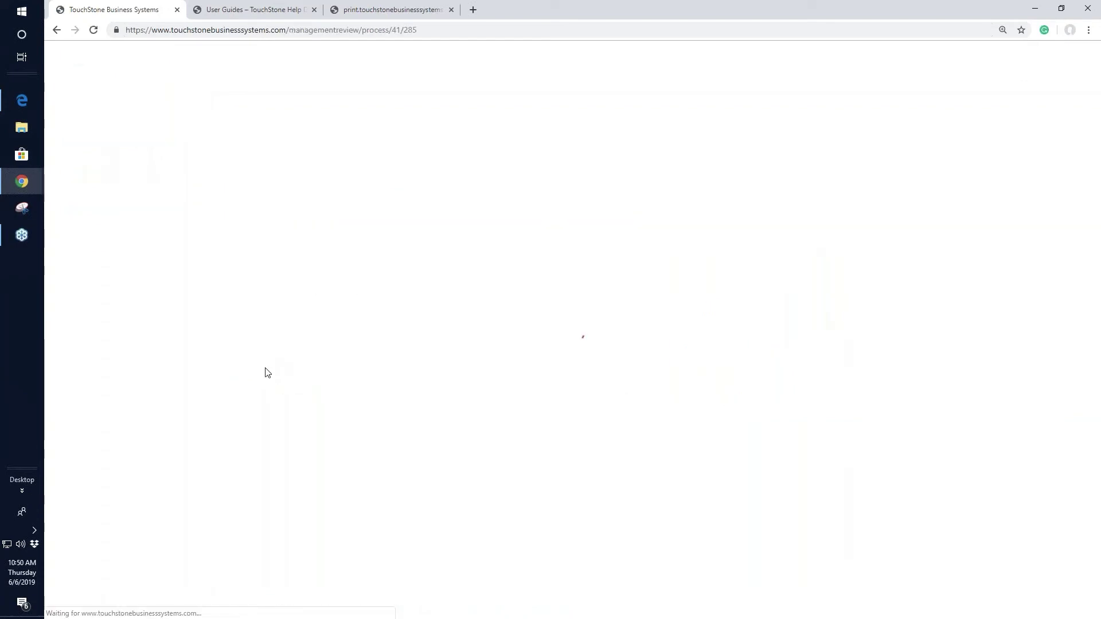
pyautogui.scroll(-2, 643, 364)
pyautogui.scroll(-2, 662, 365)
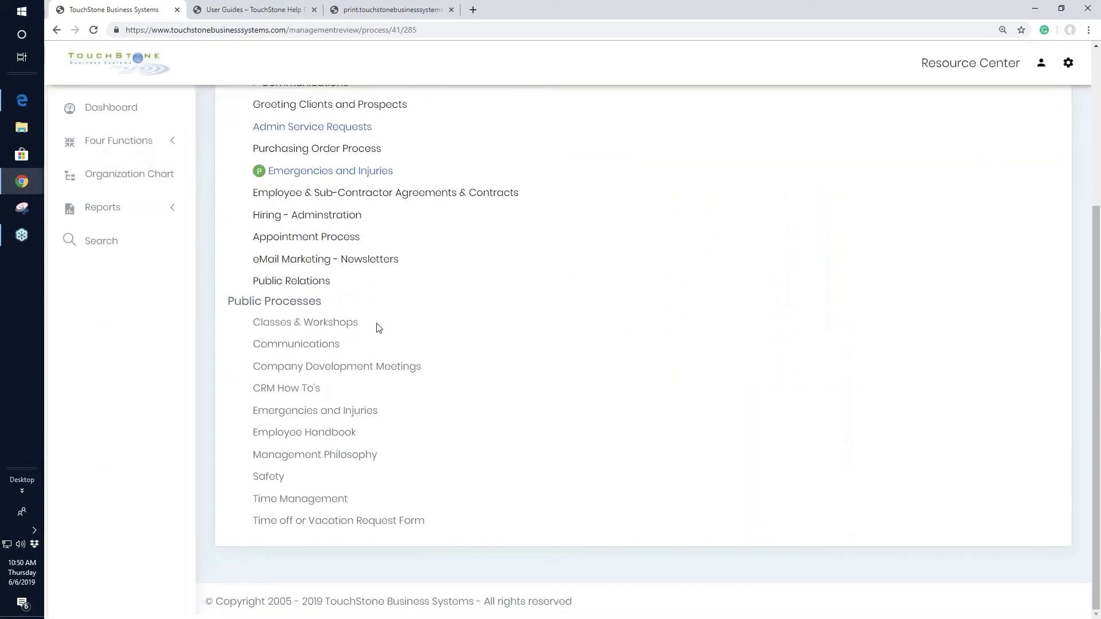
pyautogui.scroll(2, 565, 238)
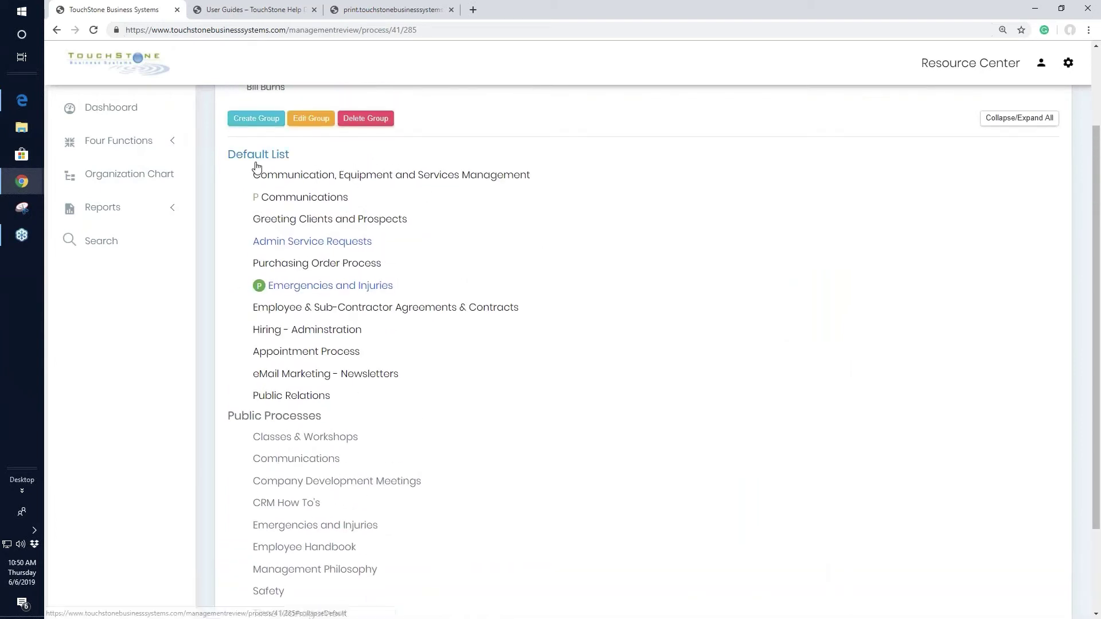
pyautogui.scroll(-2, 487, 340)
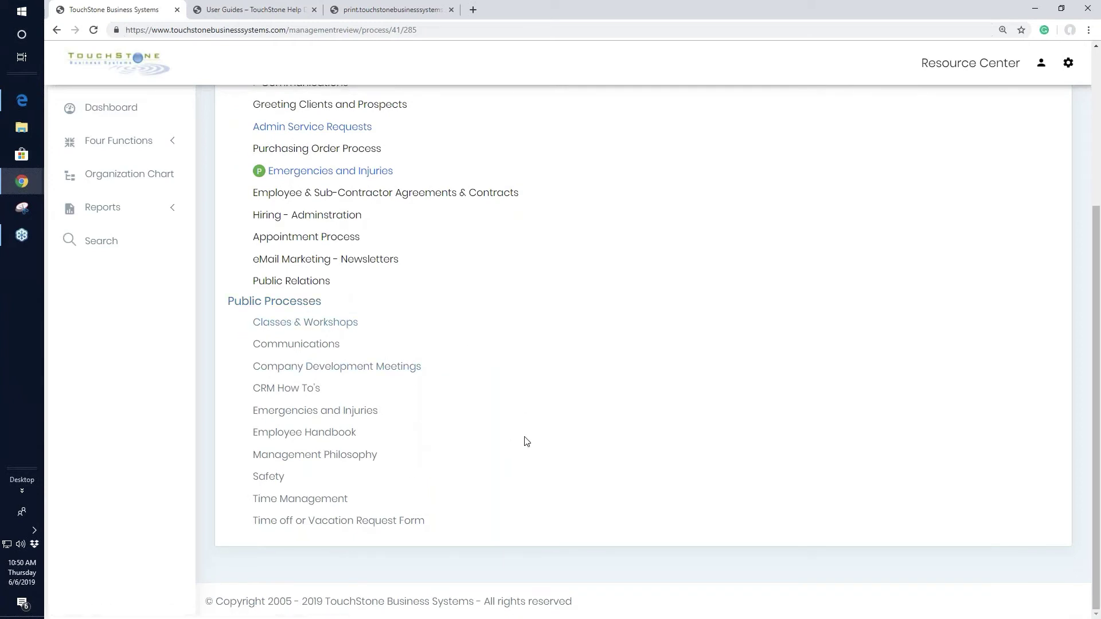
pyautogui.click(306, 500)
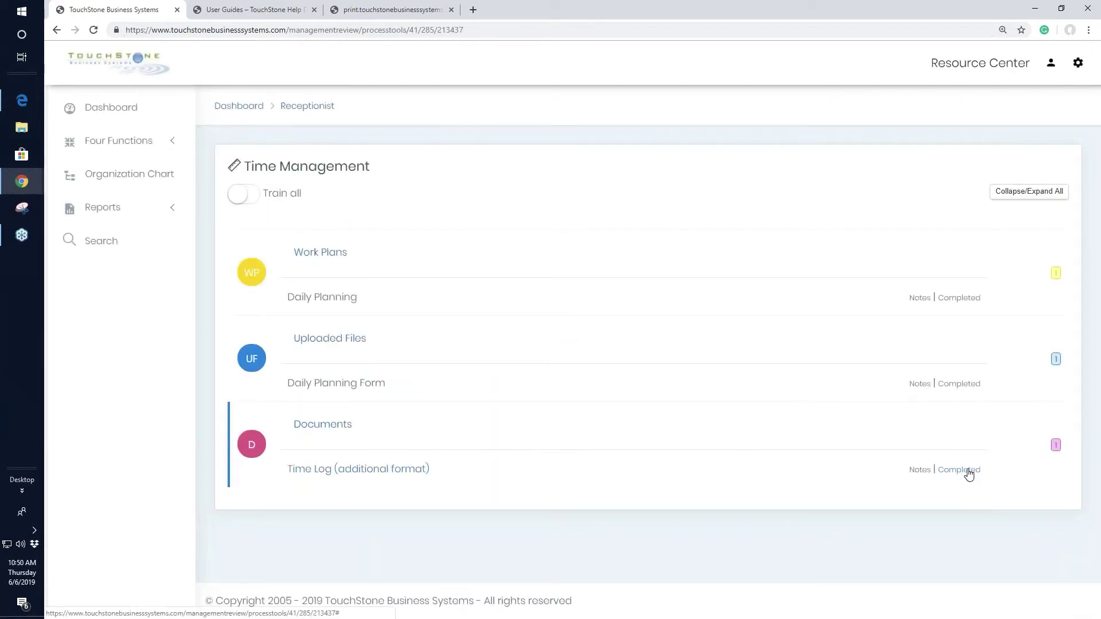
# Go back to the dashboard showing Control Panel, Management Review and ten public processes.
pyautogui.click(123, 109)
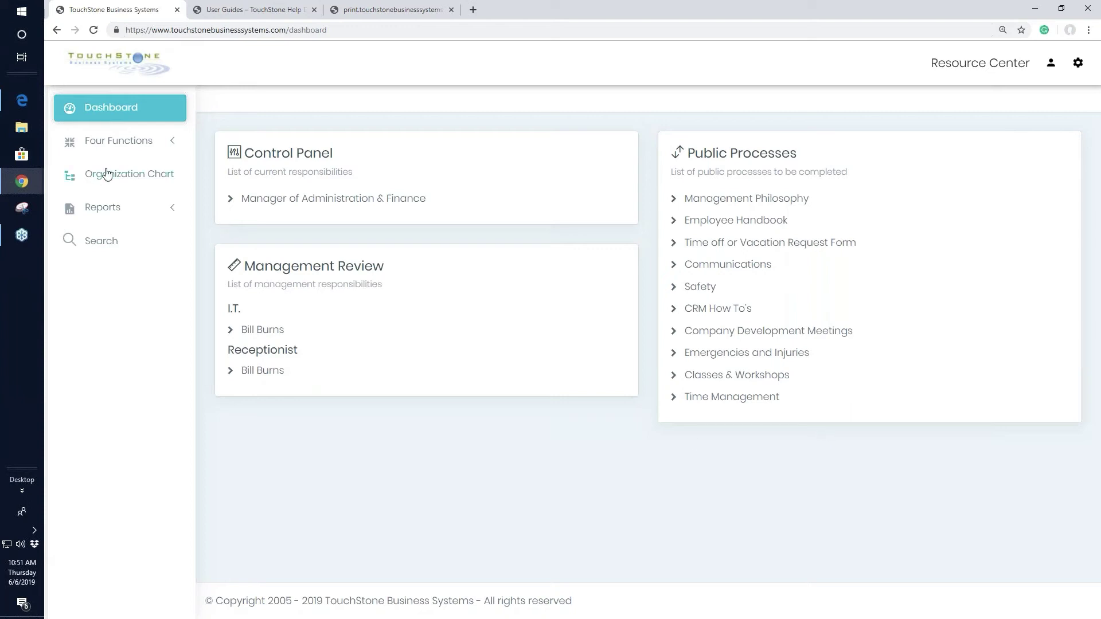
# Make the Communications process under Running the Business no longer public.
pyautogui.click(123, 144)
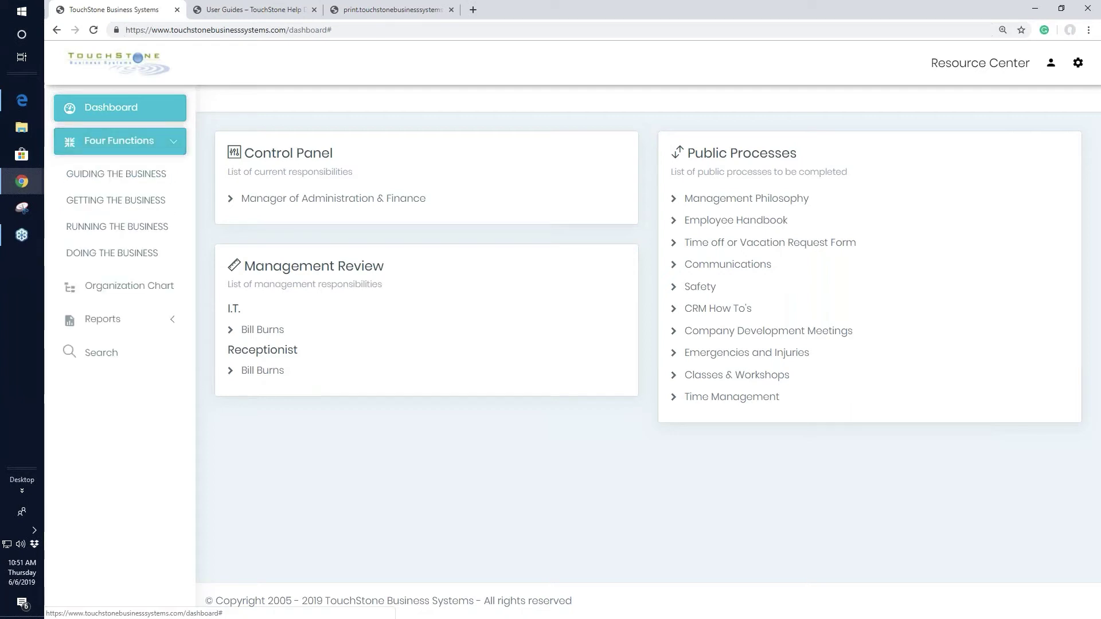
pyautogui.click(106, 229)
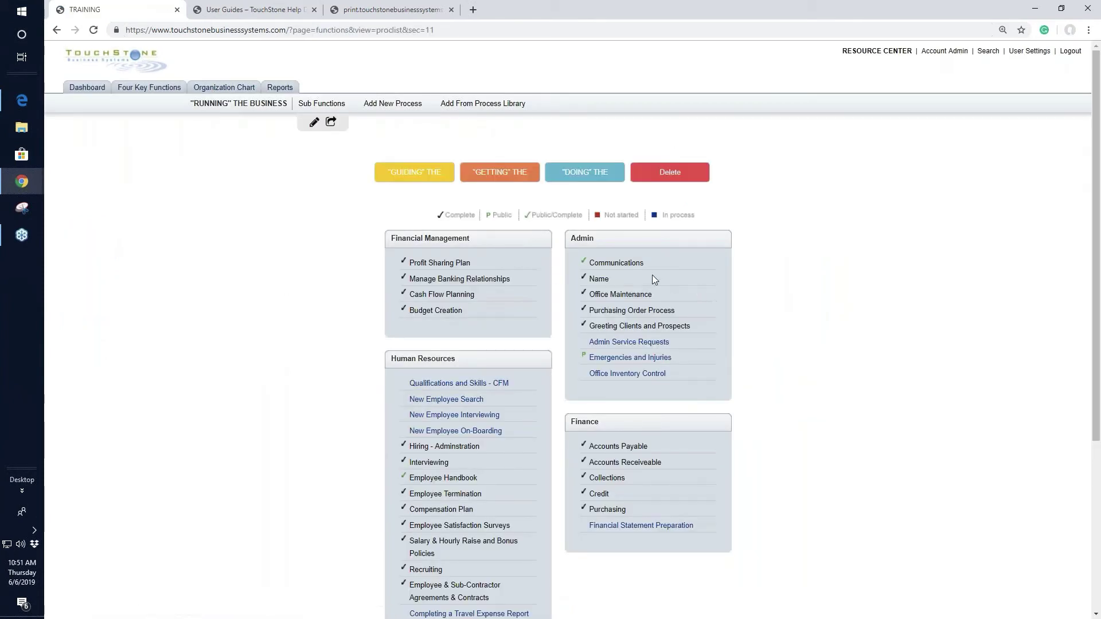
pyautogui.click(627, 266)
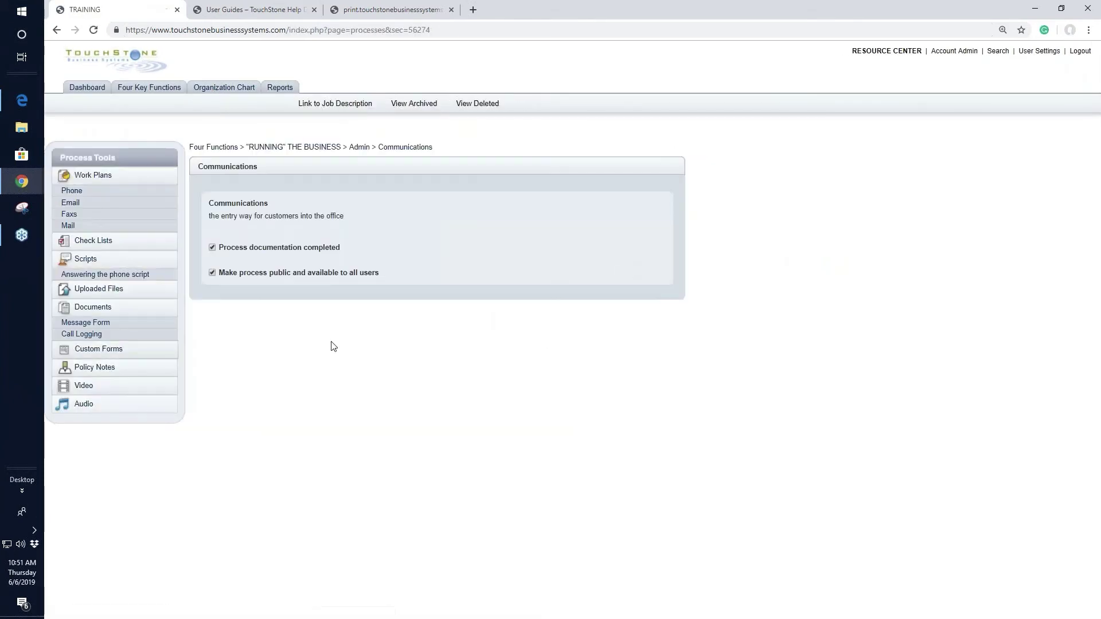
pyautogui.click(212, 273)
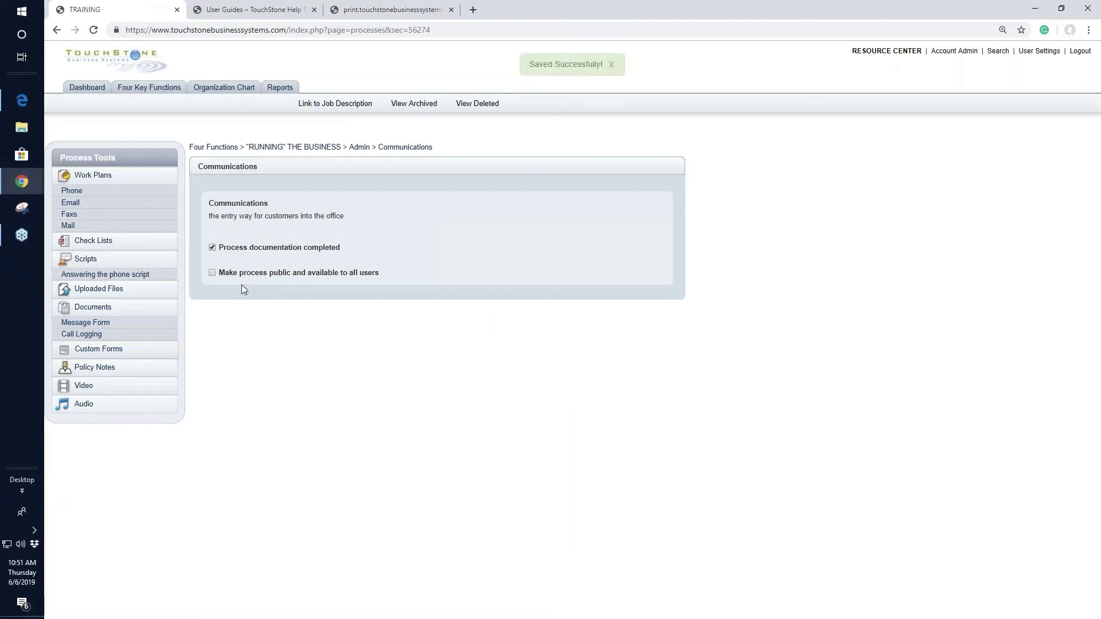
# Link Communications to the Customer Service job description as a tactical process.
pyautogui.click(342, 107)
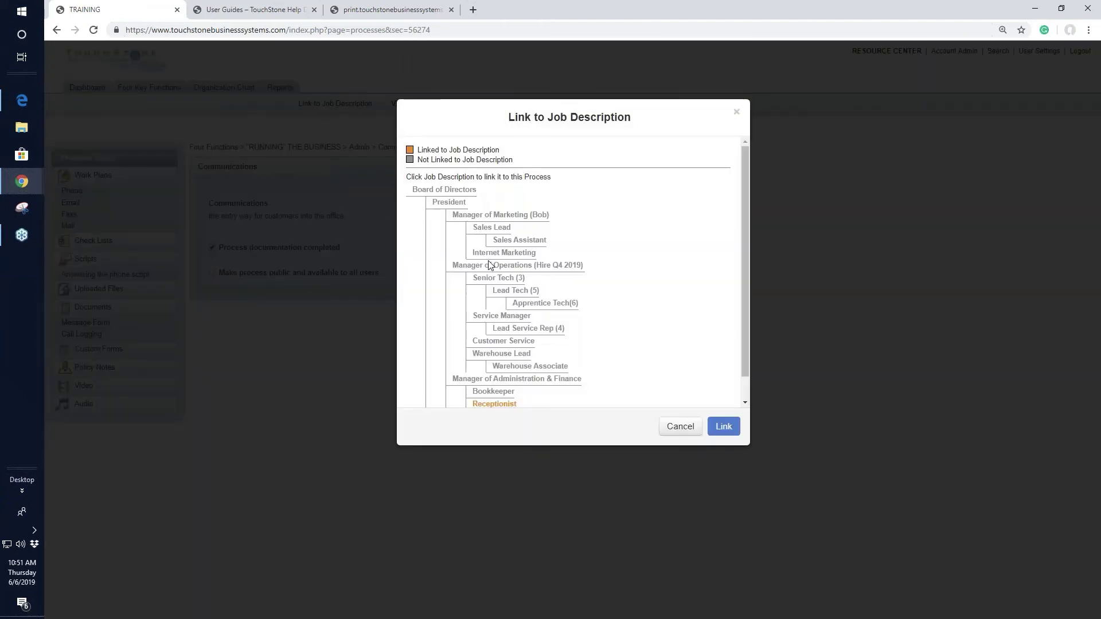
pyautogui.scroll(-1, 741, 250)
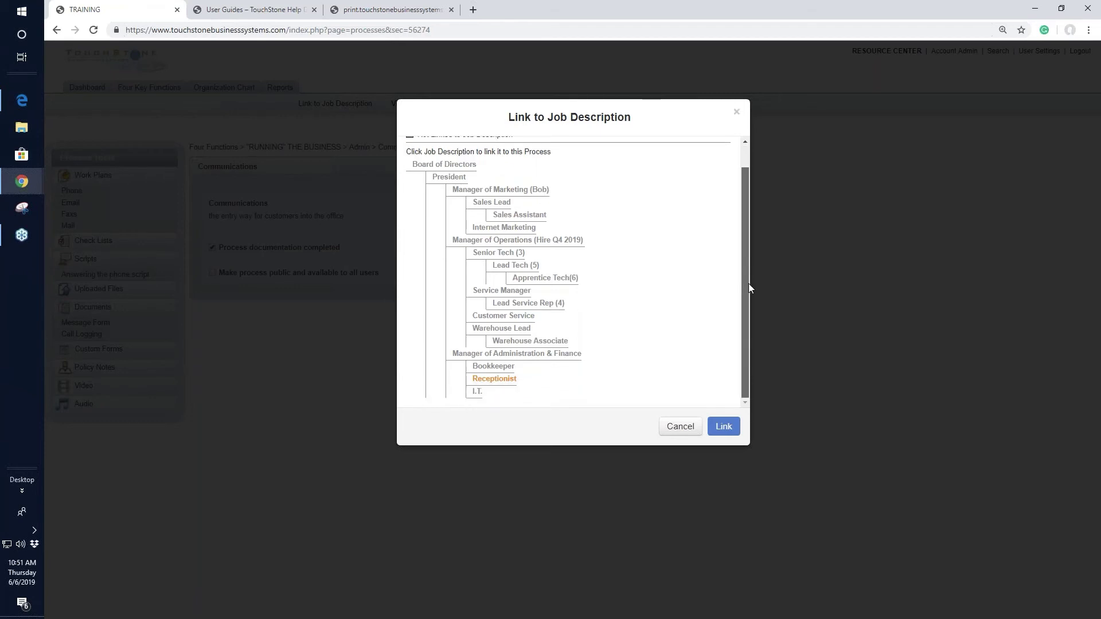
pyautogui.scroll(1, 747, 219)
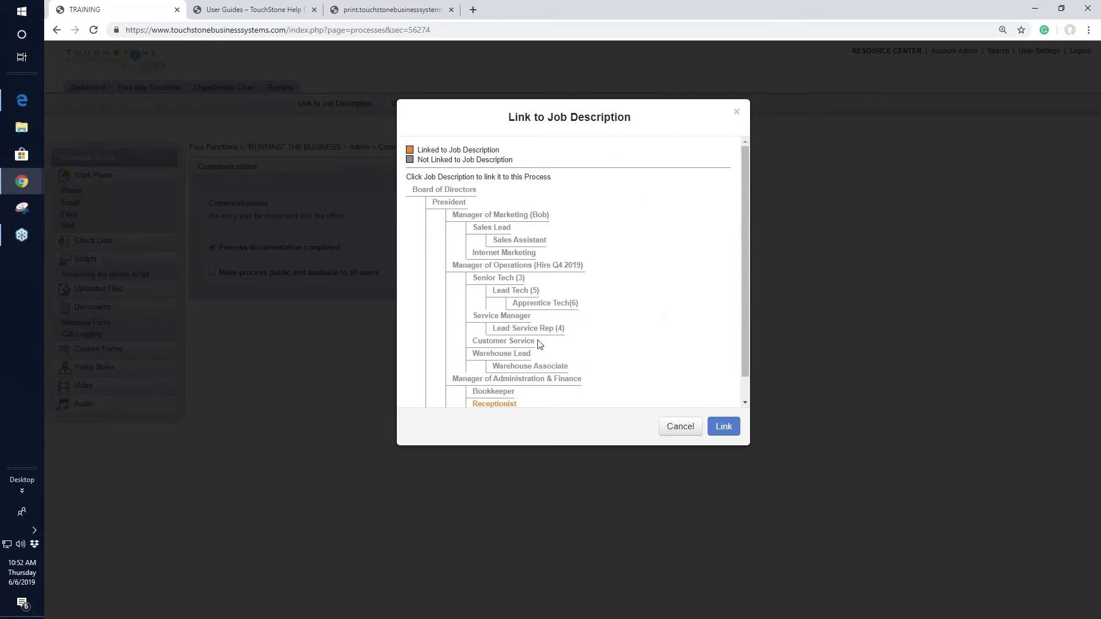
pyautogui.click(500, 342)
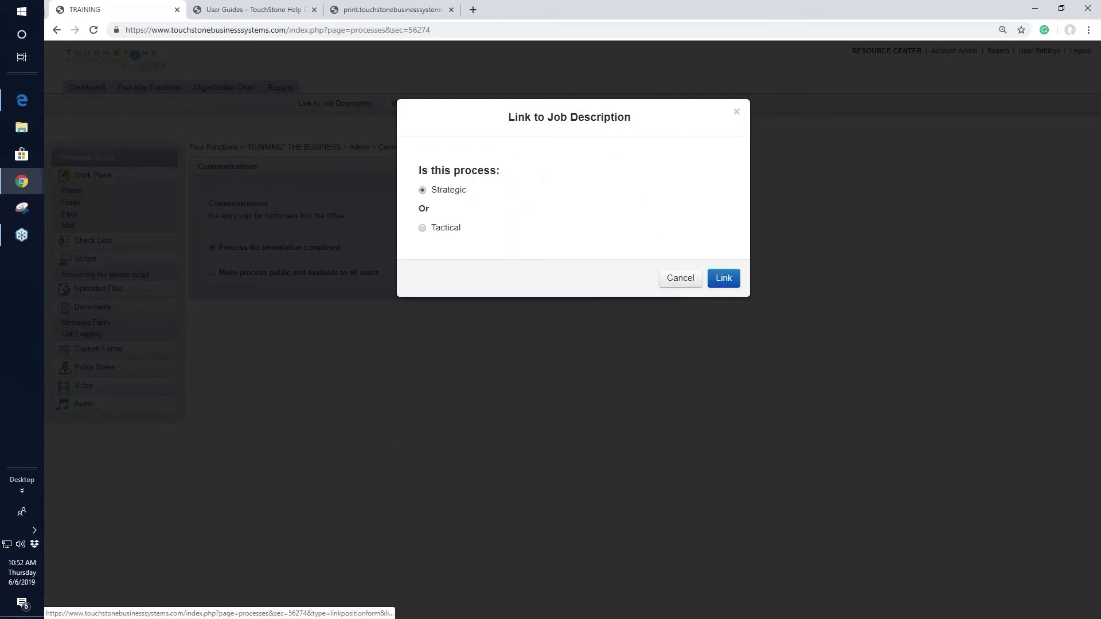
pyautogui.click(422, 228)
pyautogui.click(724, 279)
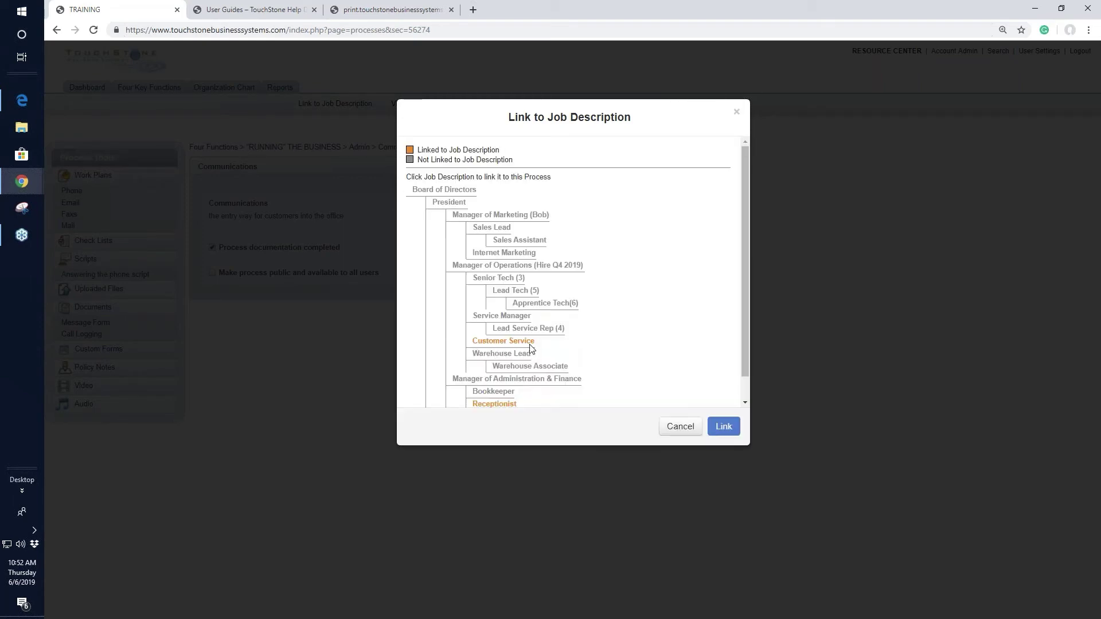
pyautogui.click(737, 115)
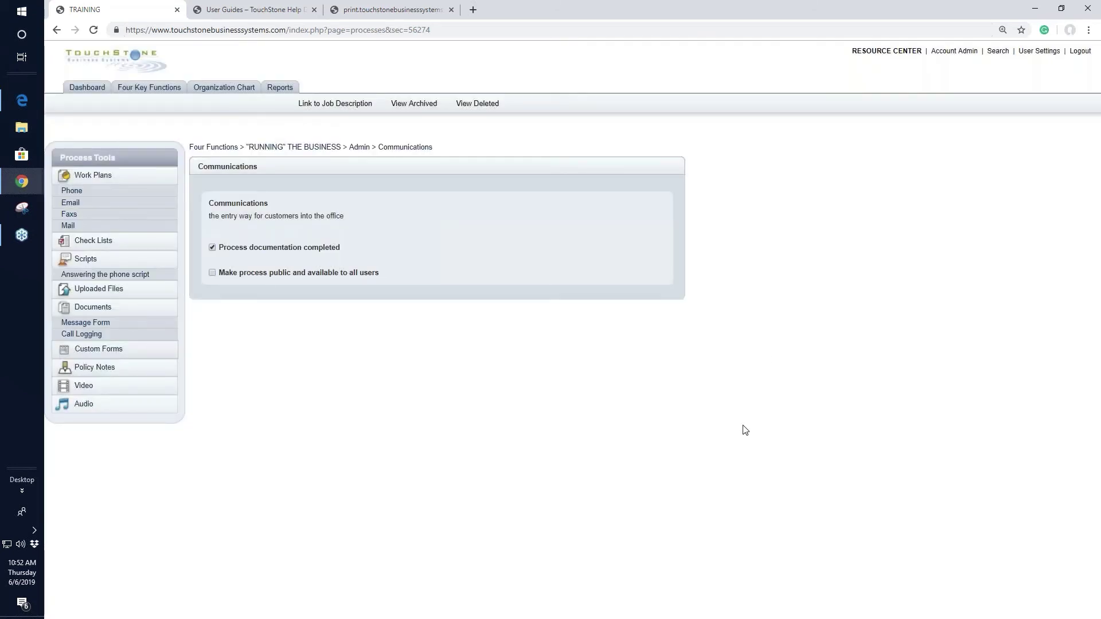
# Show the Guiding the Business processes: Board Meetings, Strategy, Employee Management and Training.
pyautogui.click(150, 91)
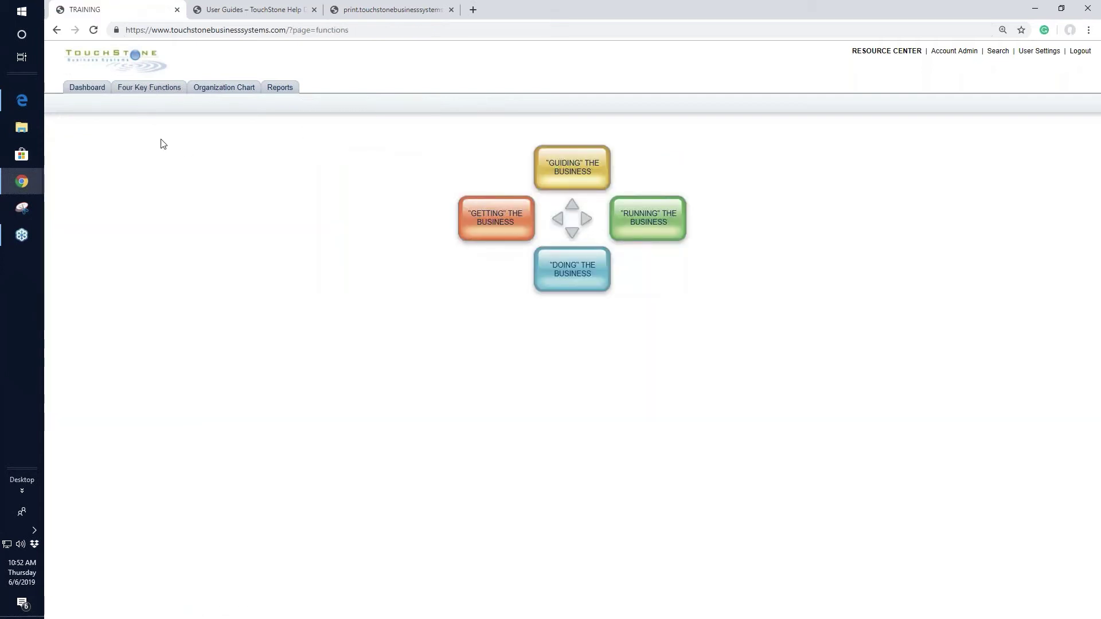
pyautogui.click(572, 168)
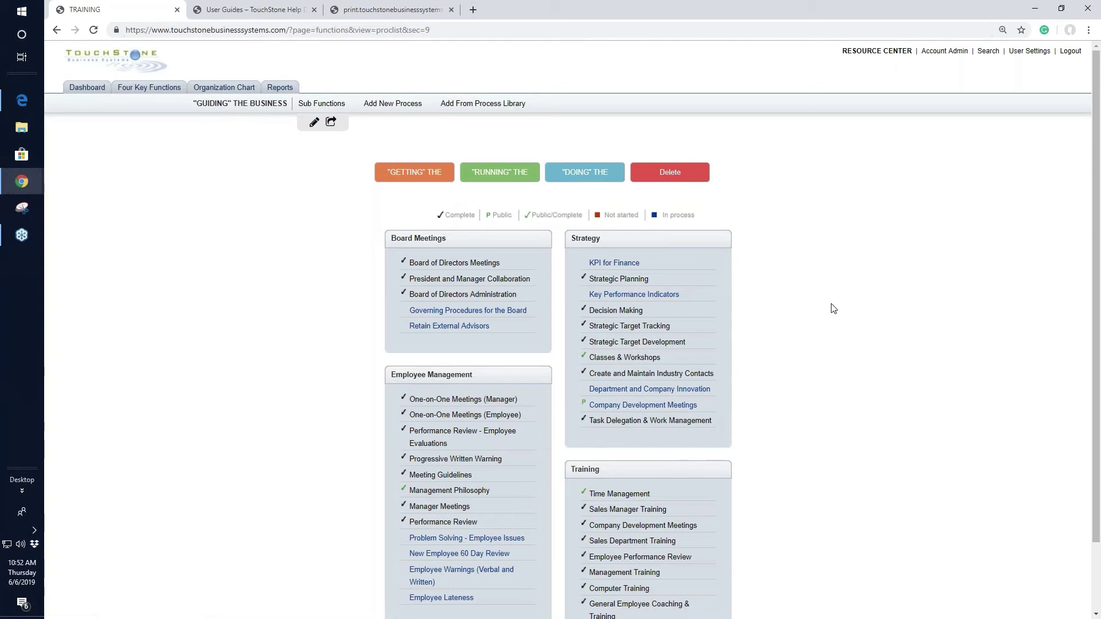
pyautogui.scroll(-2, 834, 308)
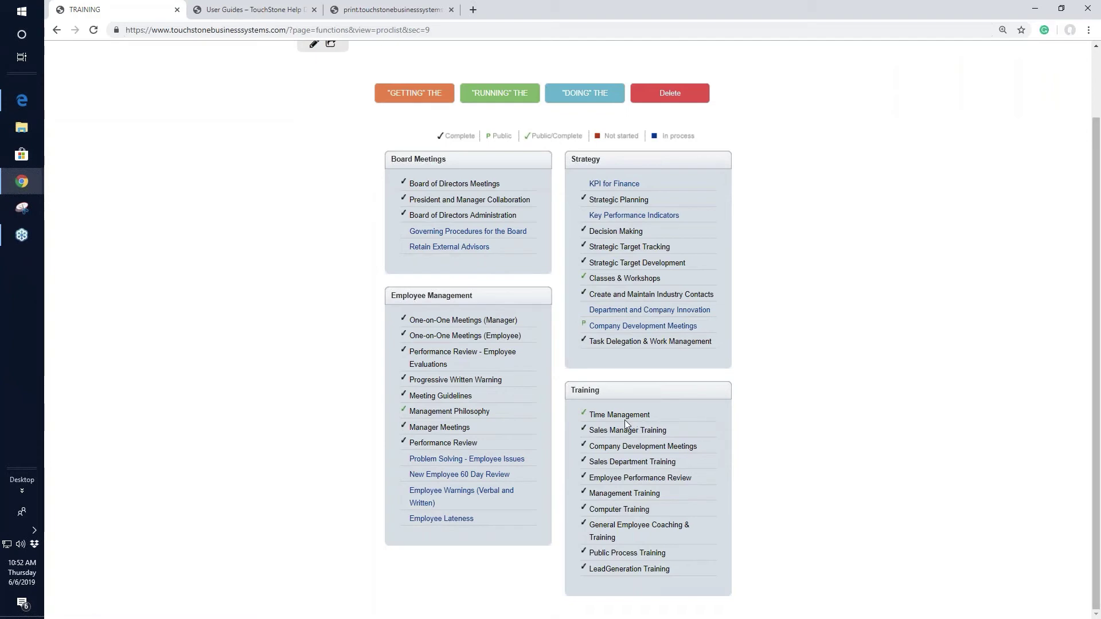
pyautogui.scroll(2, 854, 411)
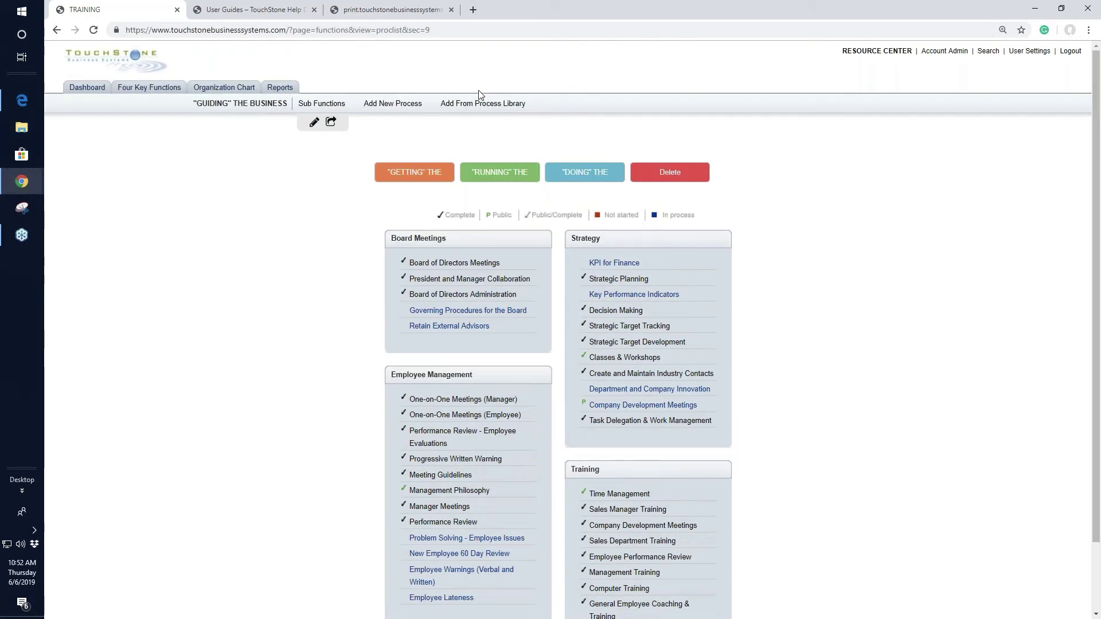
pyautogui.moveTo(481, 103)
pyautogui.click(474, 134)
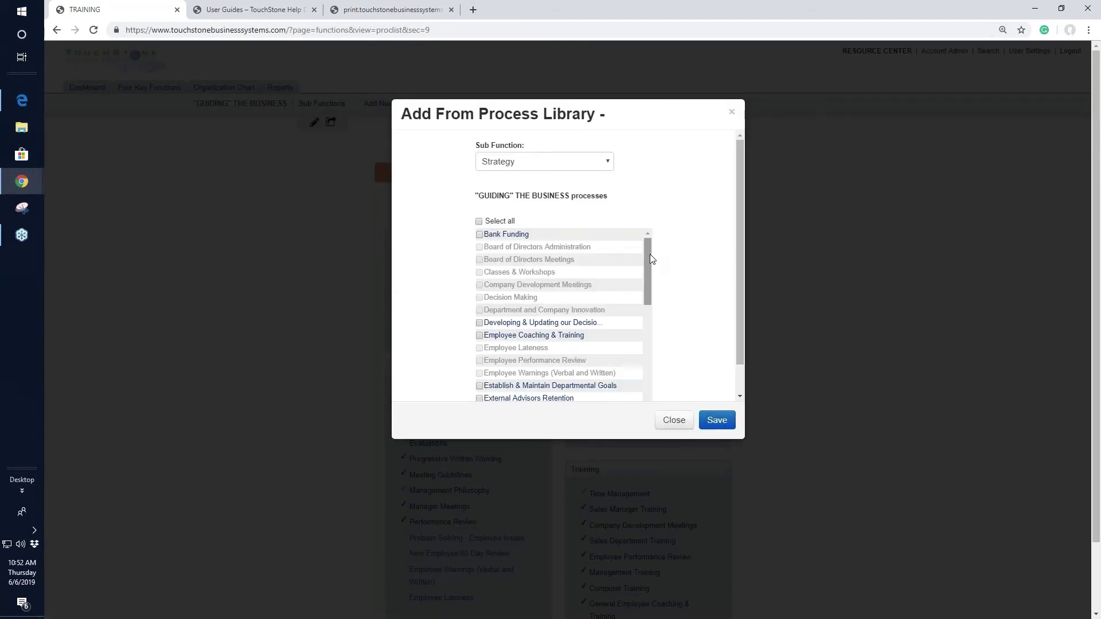
pyautogui.moveTo(651, 256); pyautogui.dragTo(679, 371)
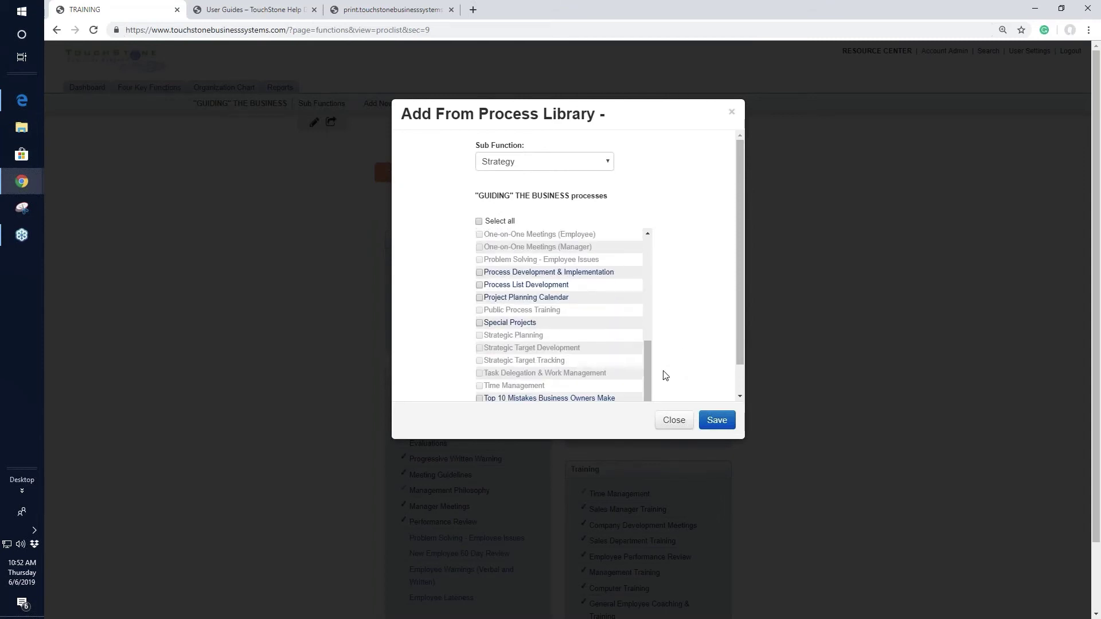
pyautogui.moveTo(741, 341); pyautogui.dragTo(741, 378)
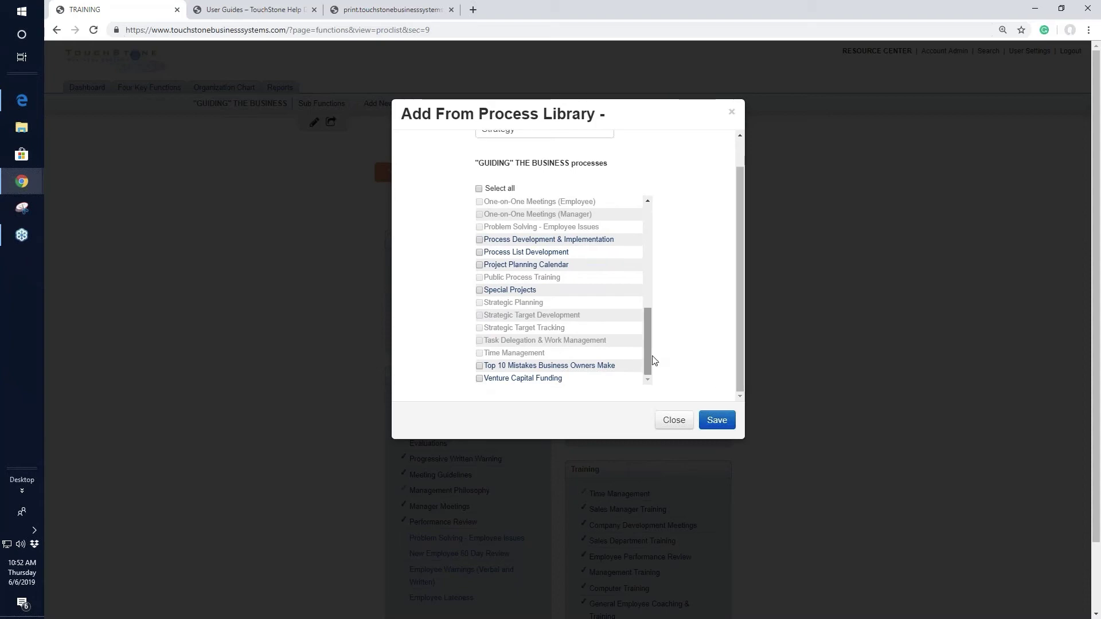
pyautogui.moveTo(646, 352); pyautogui.dragTo(645, 227)
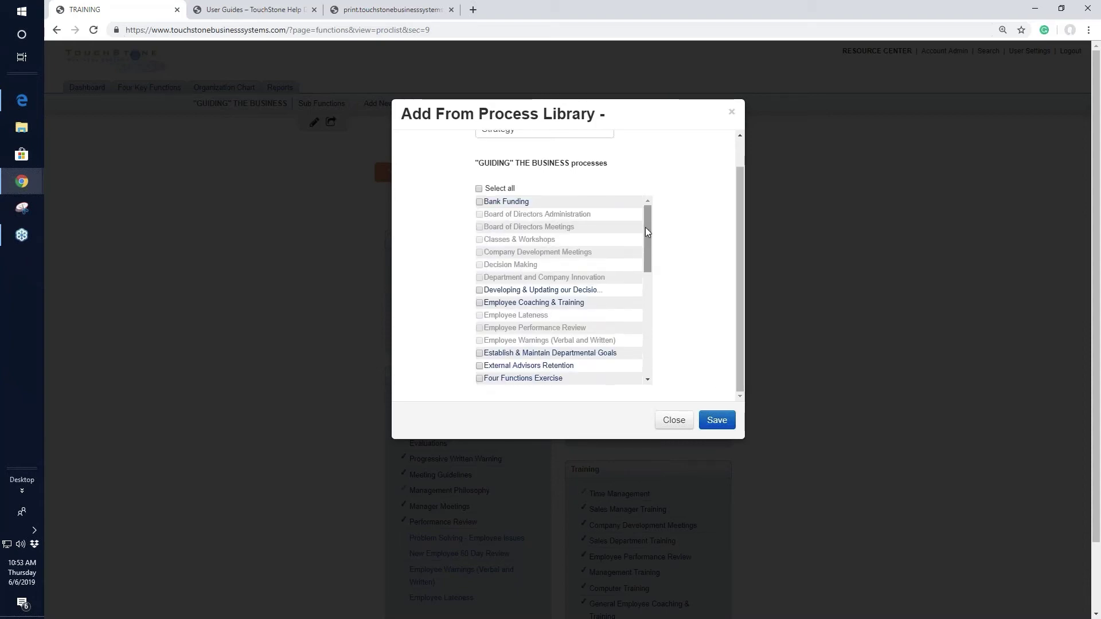
pyautogui.click(732, 111)
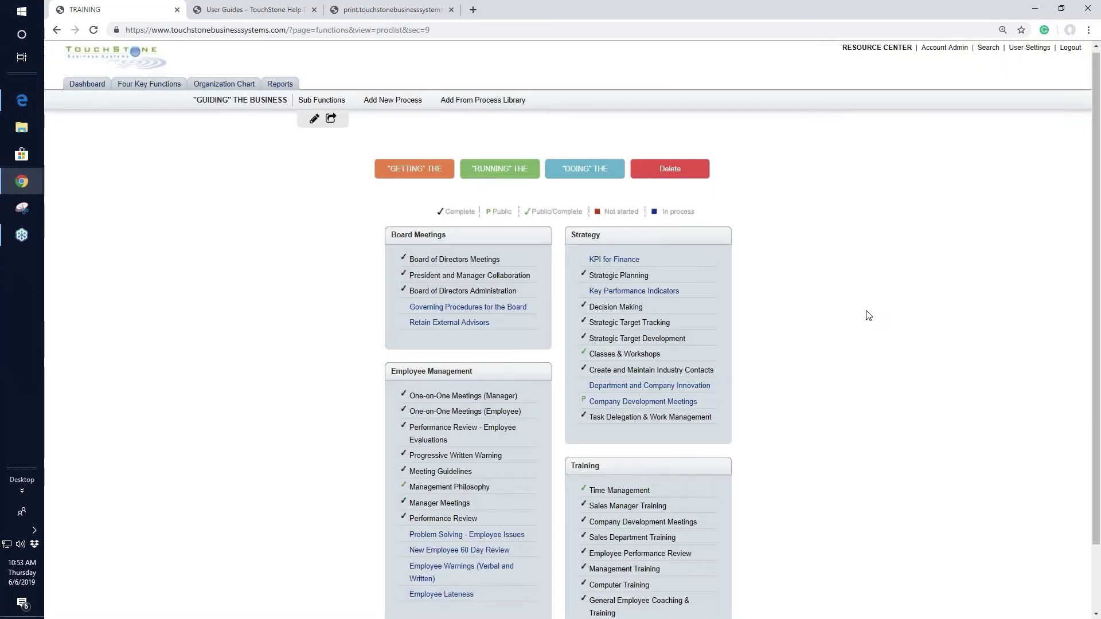
pyautogui.scroll(-1, 614, 425)
# Rename the Training copy of Time Management to 'Time Management 1', save, and return to Training.
pyautogui.click(627, 416)
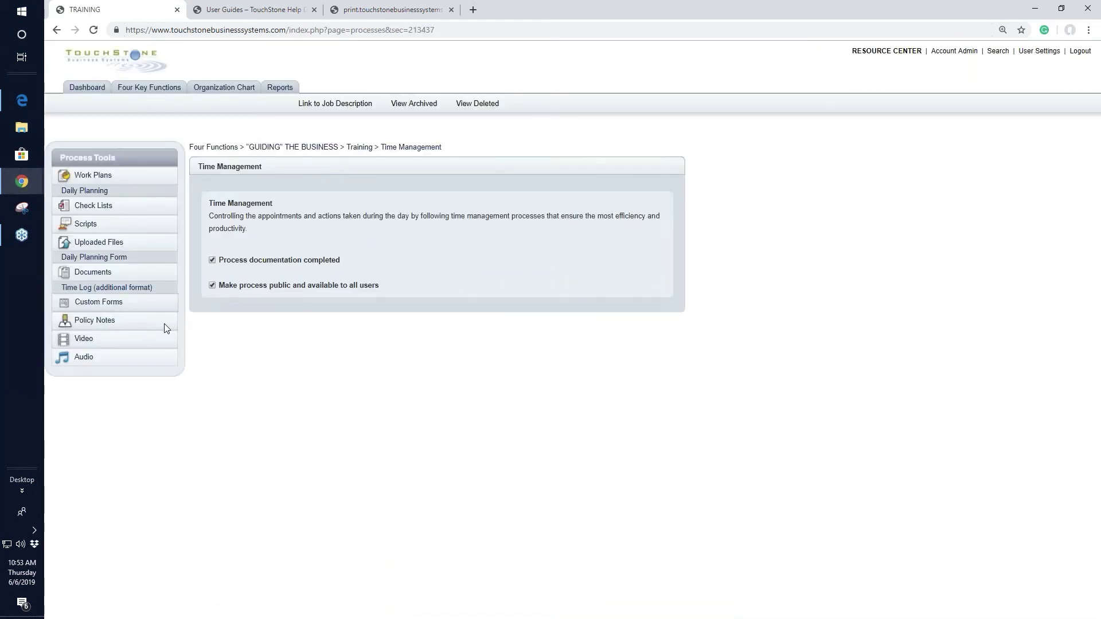
pyautogui.click(253, 205)
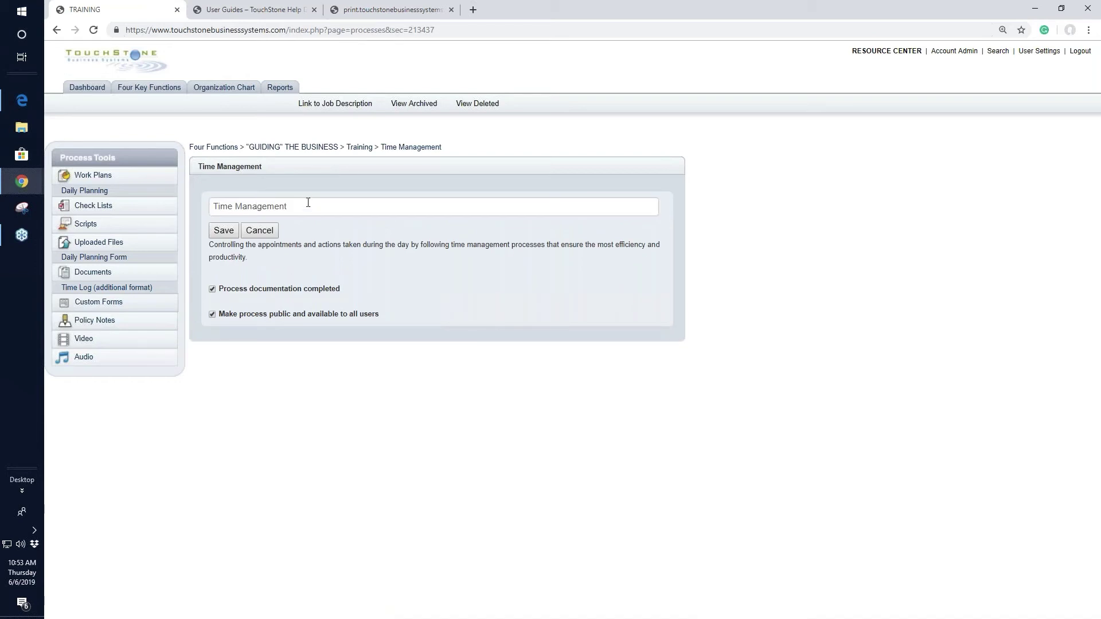
pyautogui.click(307, 201)
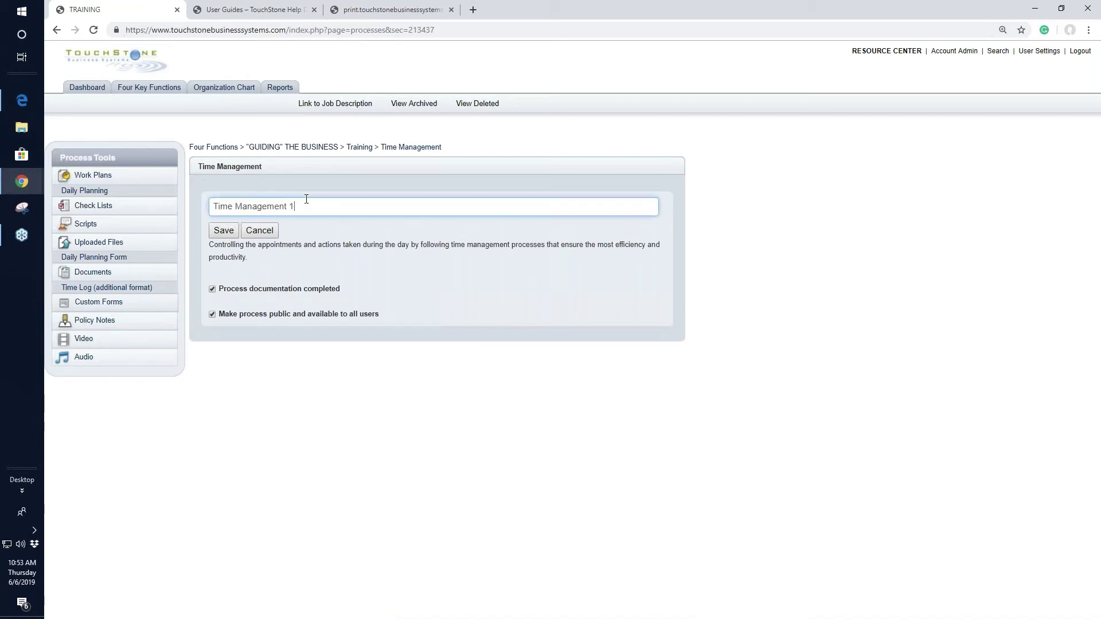
pyautogui.click(224, 230)
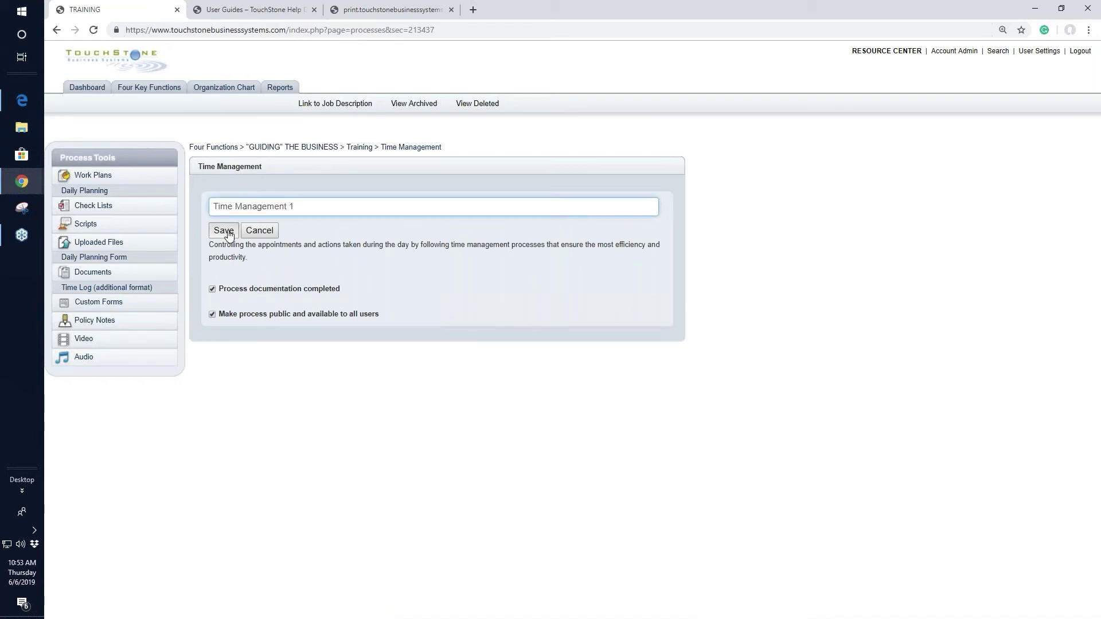
pyautogui.click(363, 151)
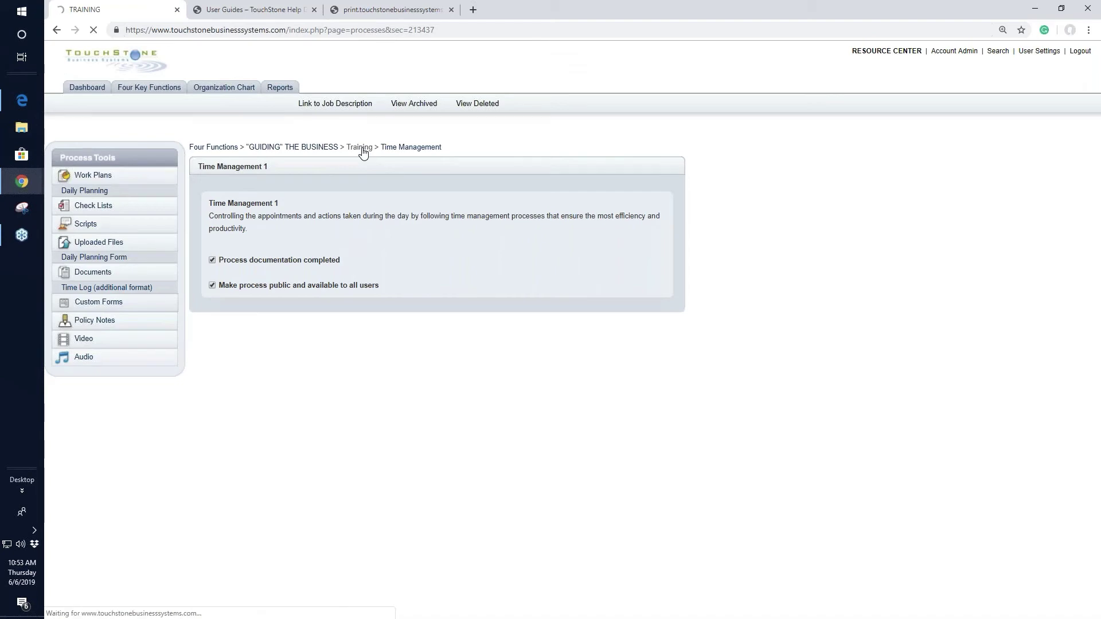
# Add Time Management from the General Processes library to Strategy and open the new copy.
pyautogui.moveTo(475, 104)
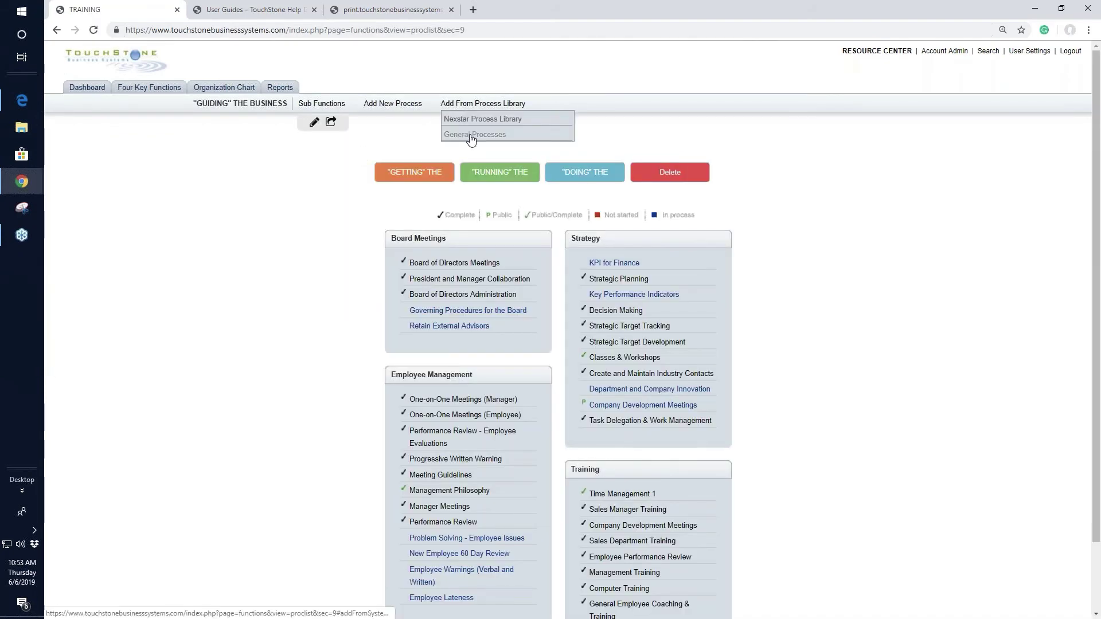
pyautogui.click(470, 140)
pyautogui.scroll(-1, 645, 284)
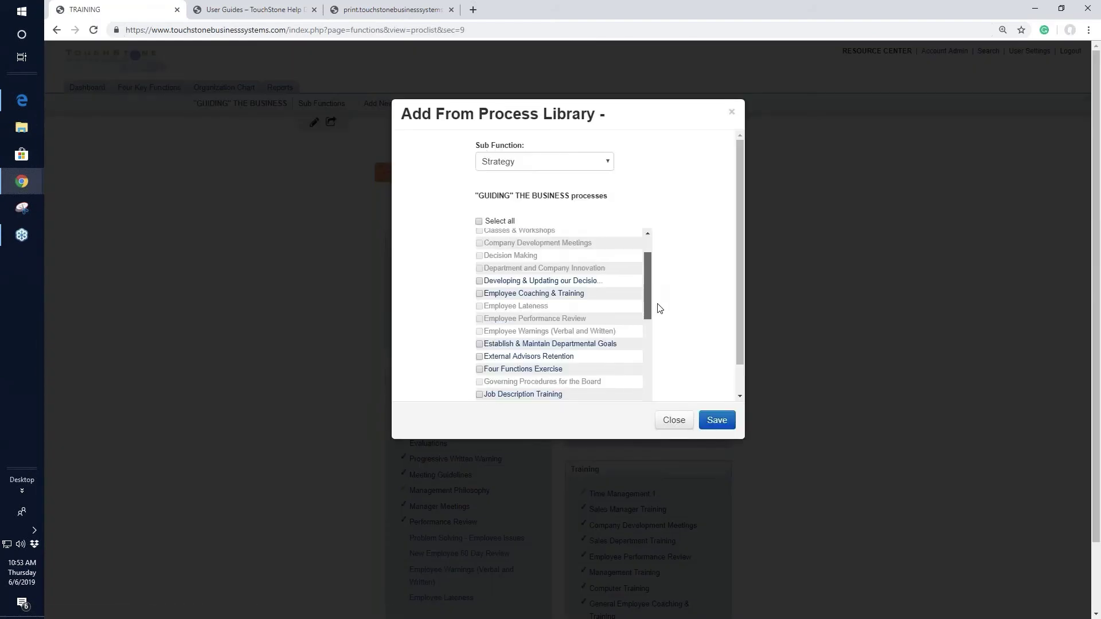
pyautogui.moveTo(659, 308); pyautogui.dragTo(663, 394)
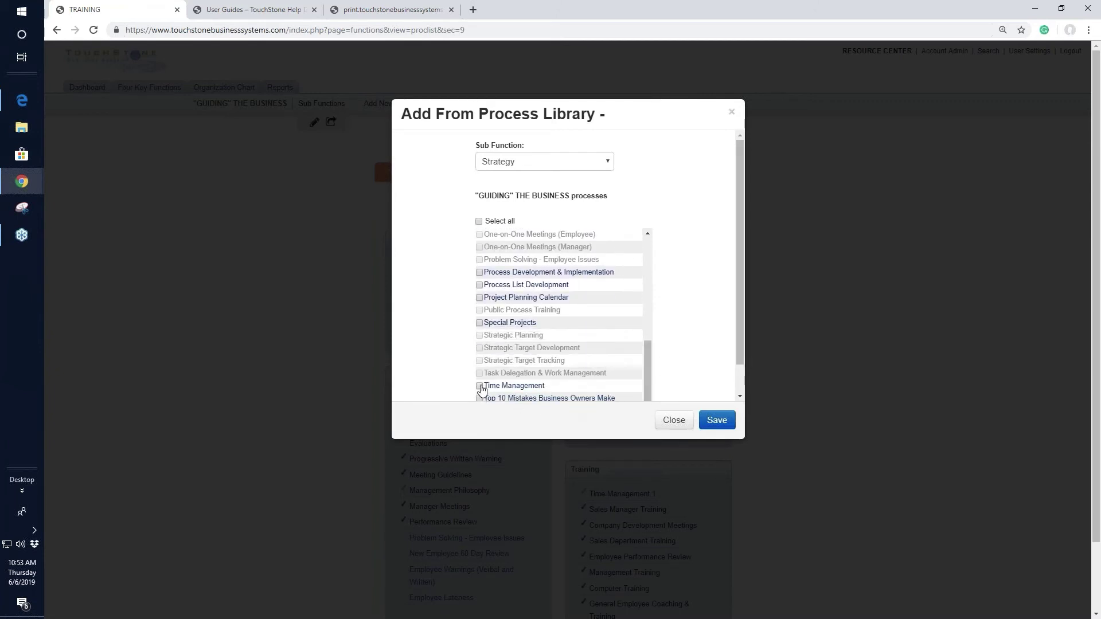
pyautogui.click(718, 421)
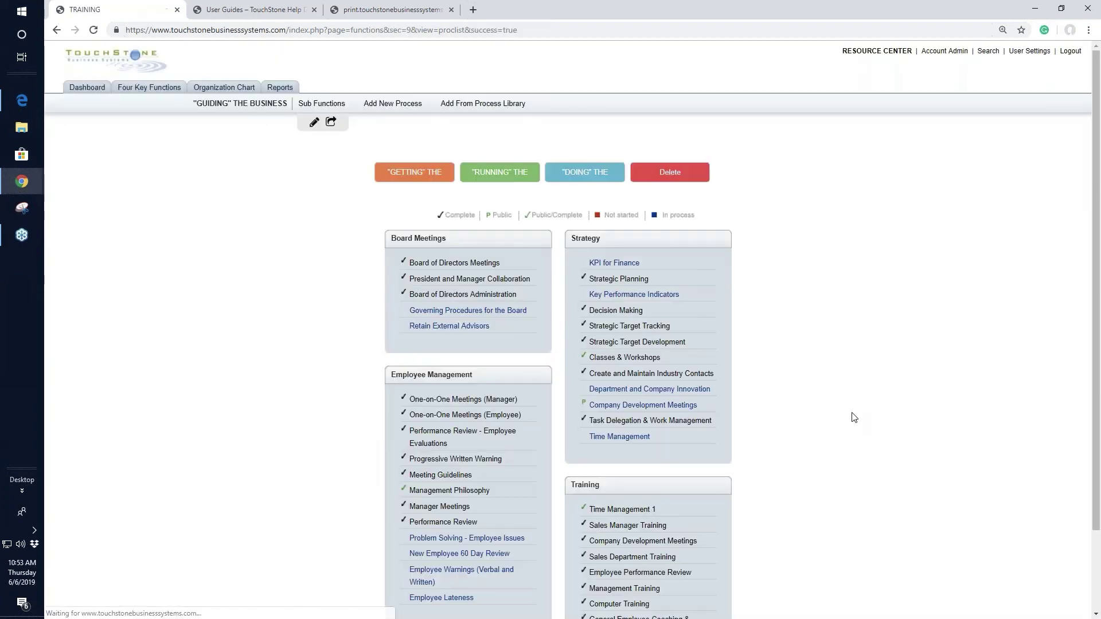
pyautogui.click(622, 437)
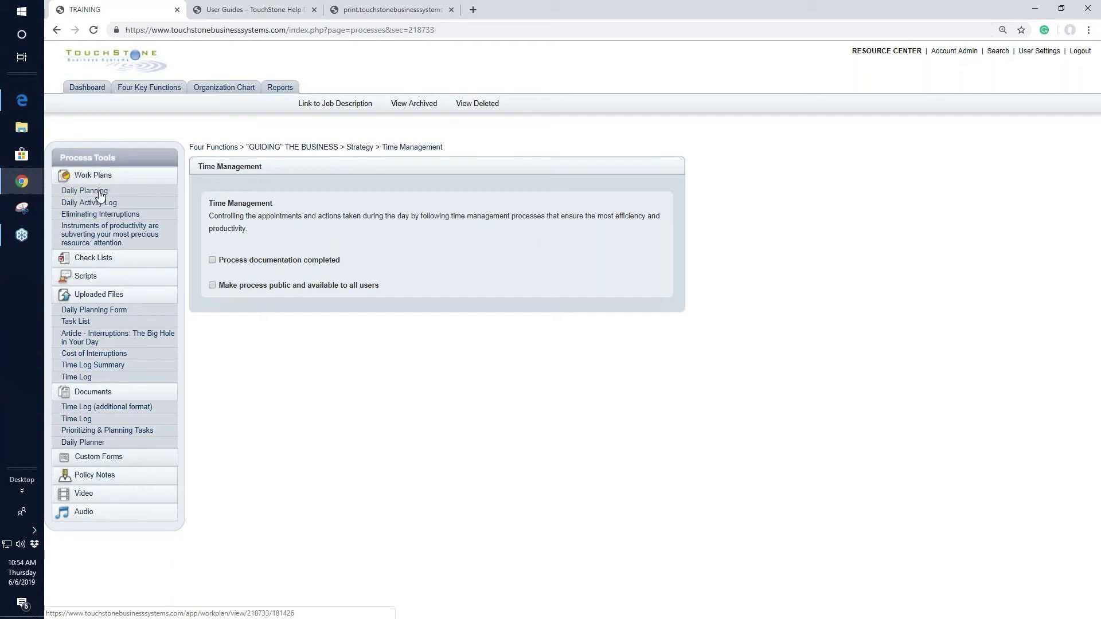
# Open the Strategy Time Management's blank Time Log form with Time, Duration, Activity and Category columns.
pyautogui.click(85, 422)
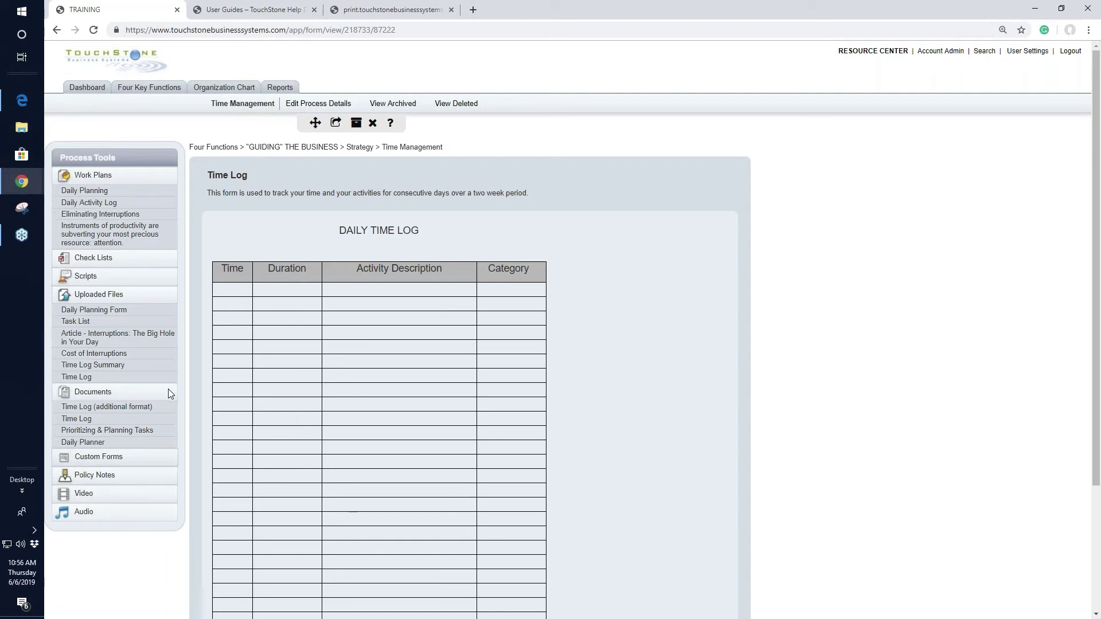
# Look through the Eliminating Interruptions work plan tasks, then open the Cost of Interruptions spreadsheet.
pyautogui.click(120, 216)
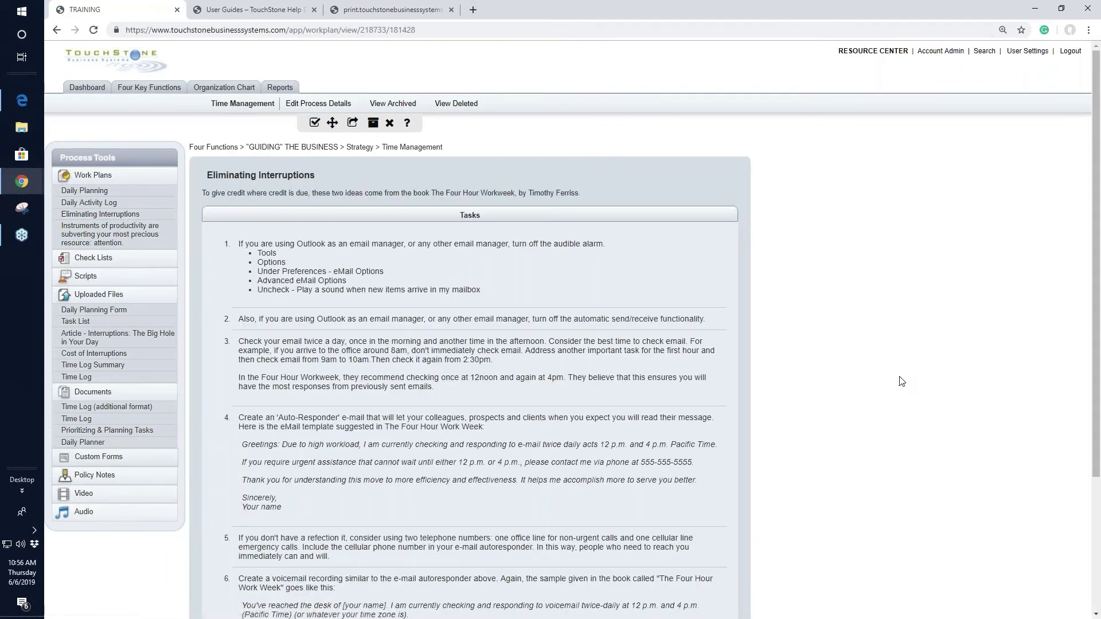
pyautogui.scroll(-3, 905, 381)
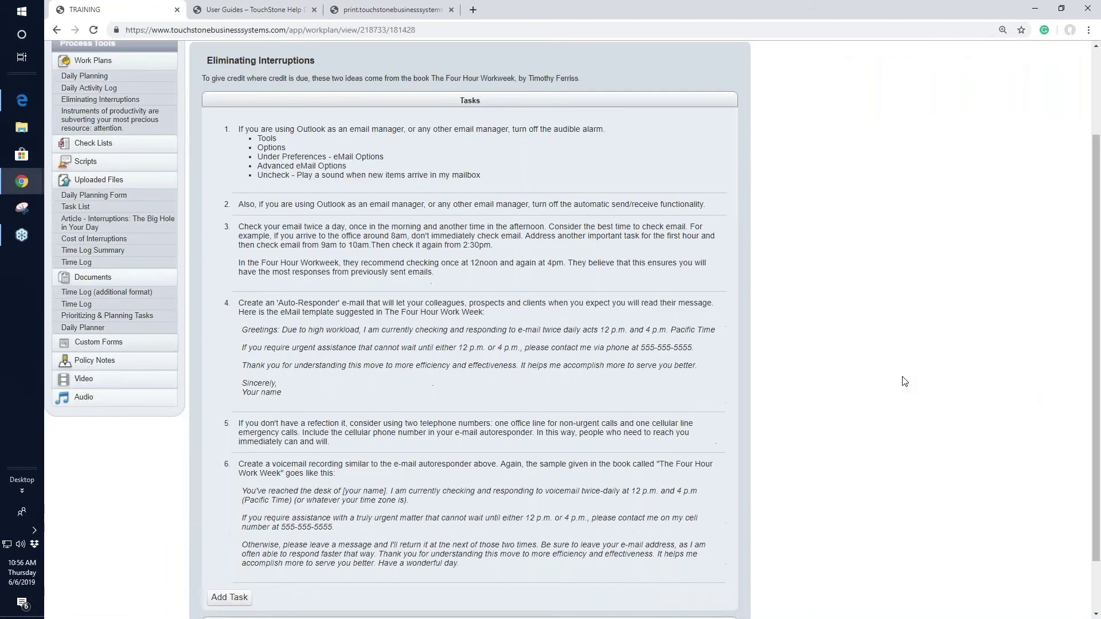
pyautogui.scroll(3, 904, 381)
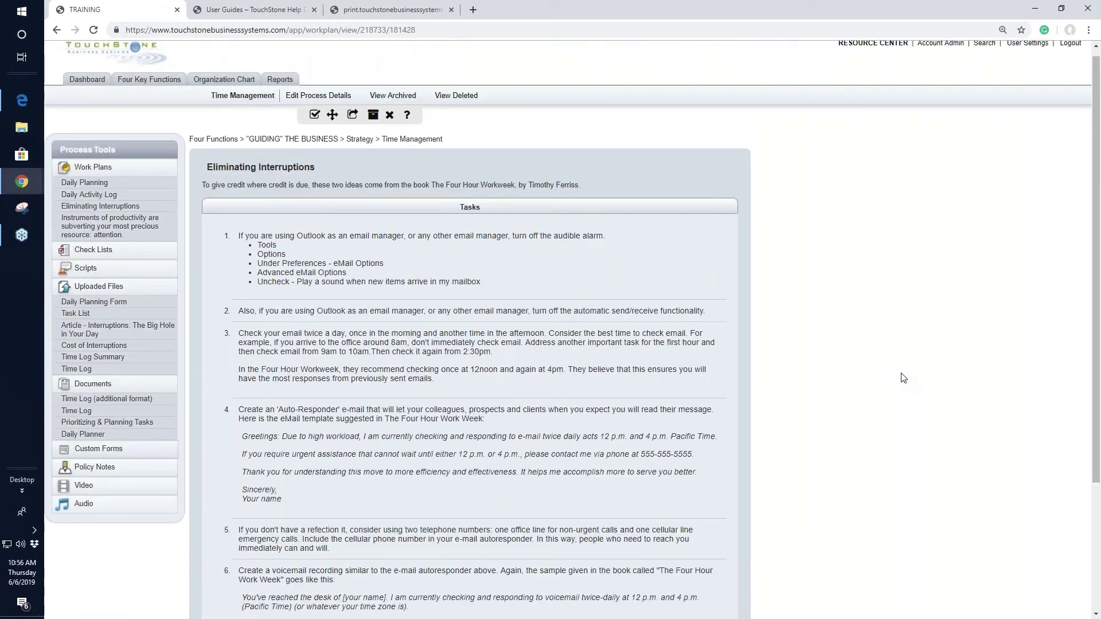
pyautogui.moveTo(162, 231)
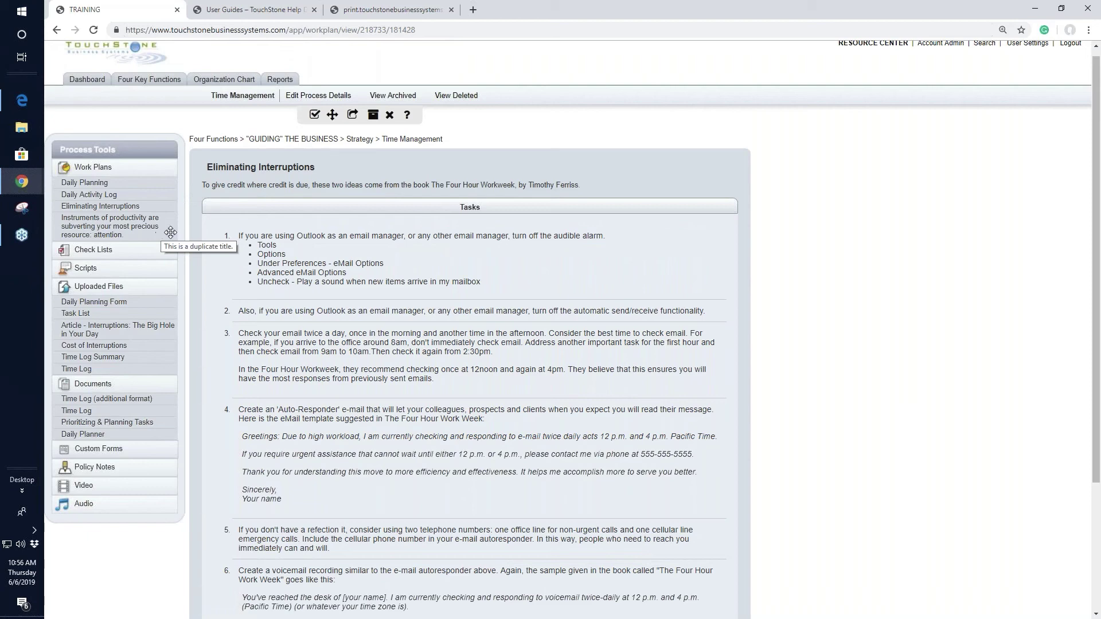
pyautogui.click(109, 346)
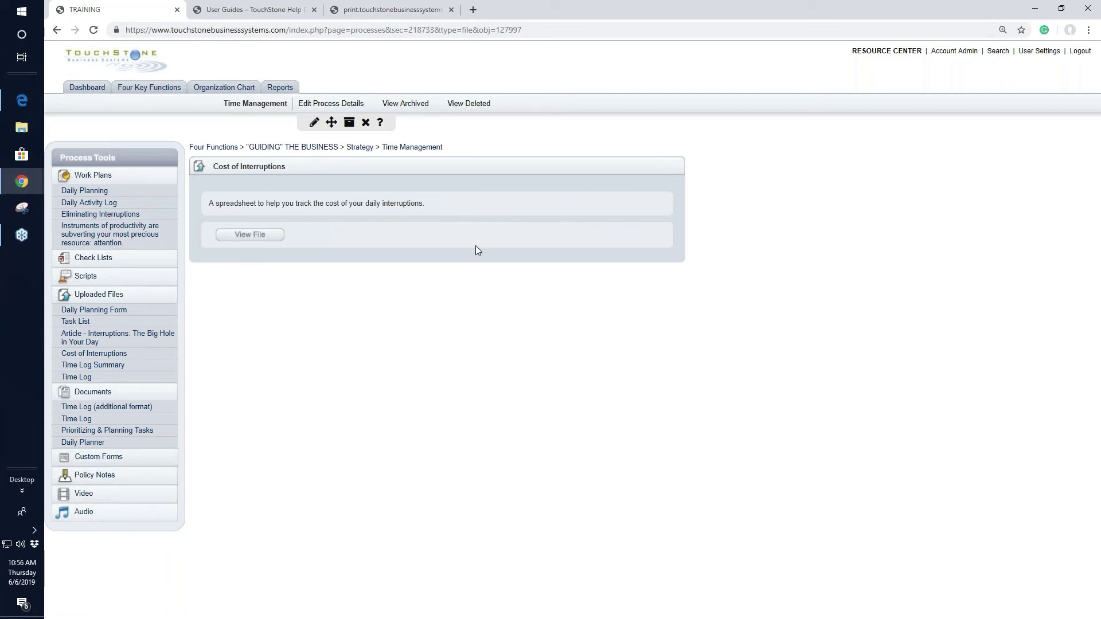
# Open the Cost of Interruptions spreadsheet file, then the blank Prioritizing & Planning Tasks form.
pyautogui.click(238, 237)
pyautogui.click(123, 435)
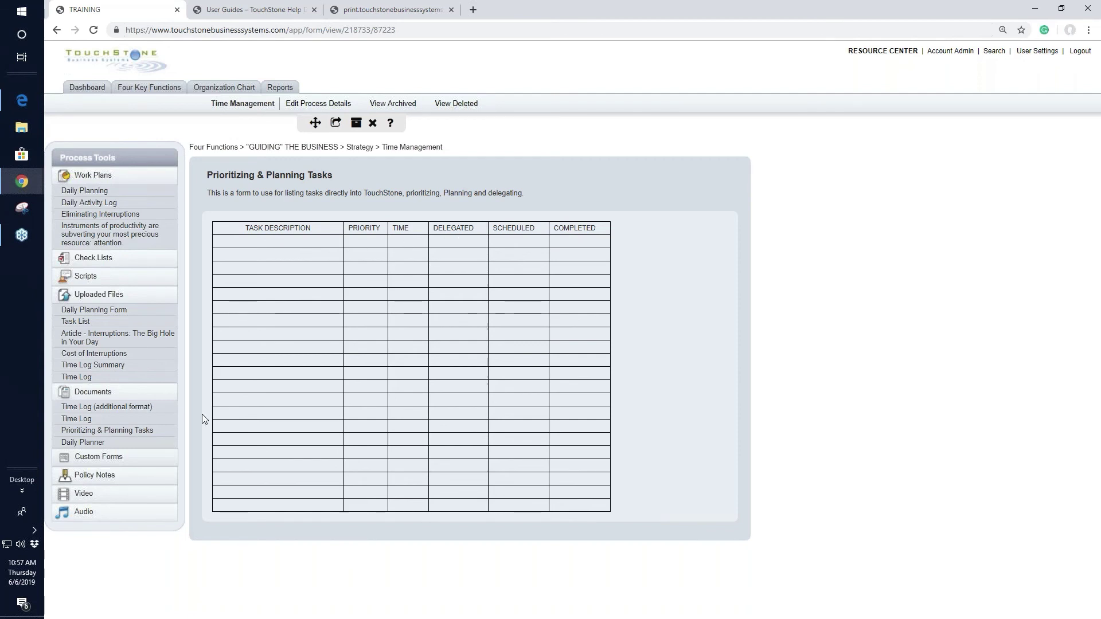
# Scroll through the Daily Planning work plan's tasks, then switch to the Daily Activity Log work plan.
pyautogui.click(95, 194)
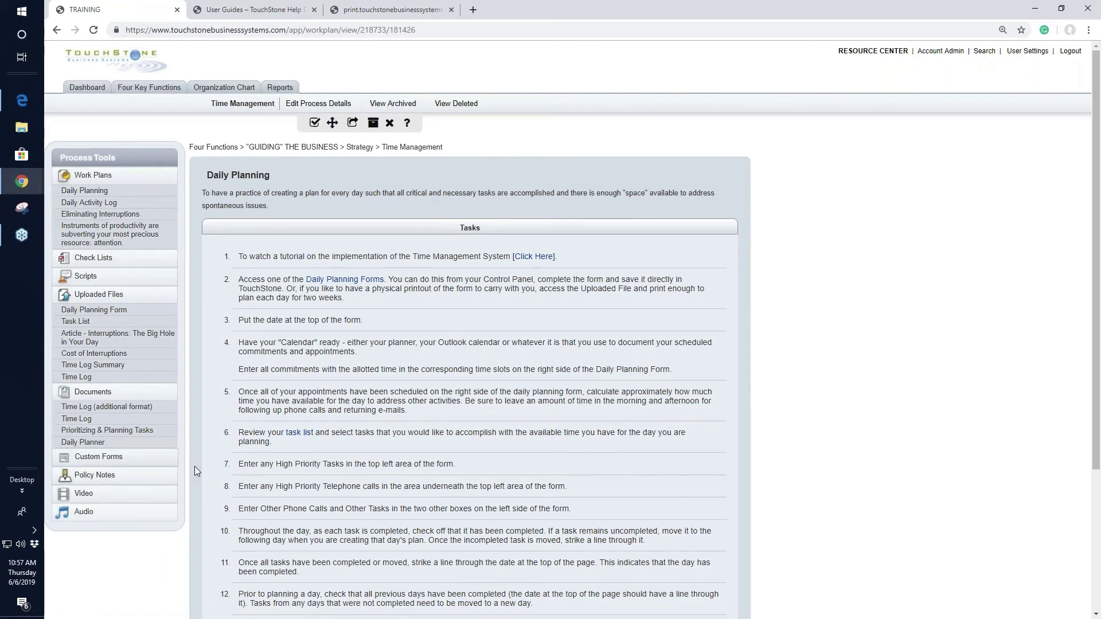
pyautogui.scroll(-2, 195, 467)
pyautogui.scroll(1, 183, 430)
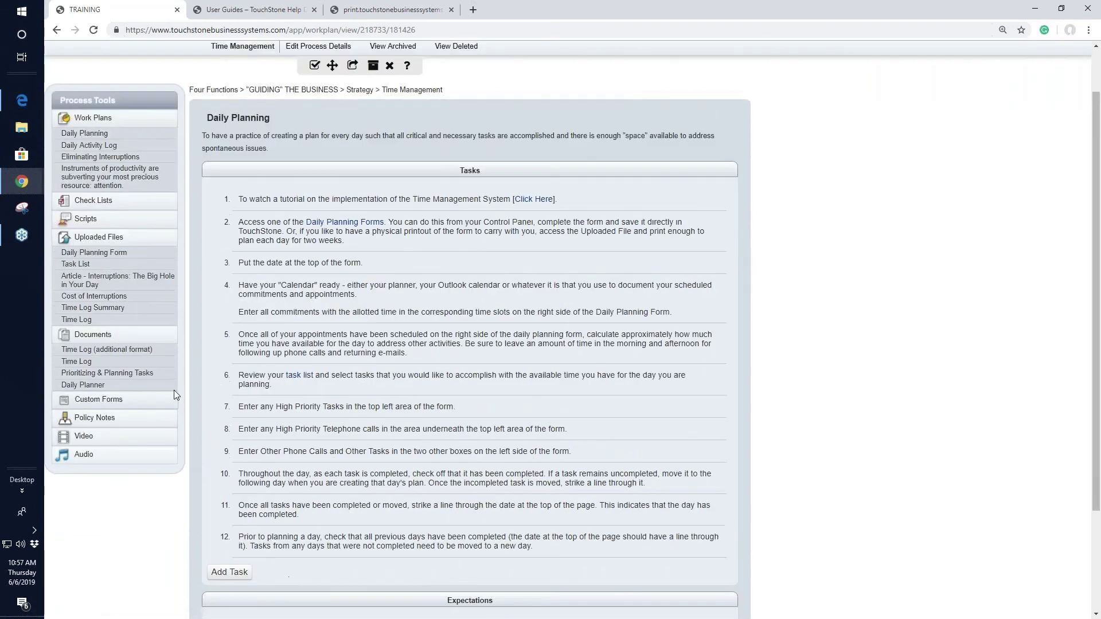
pyautogui.click(92, 146)
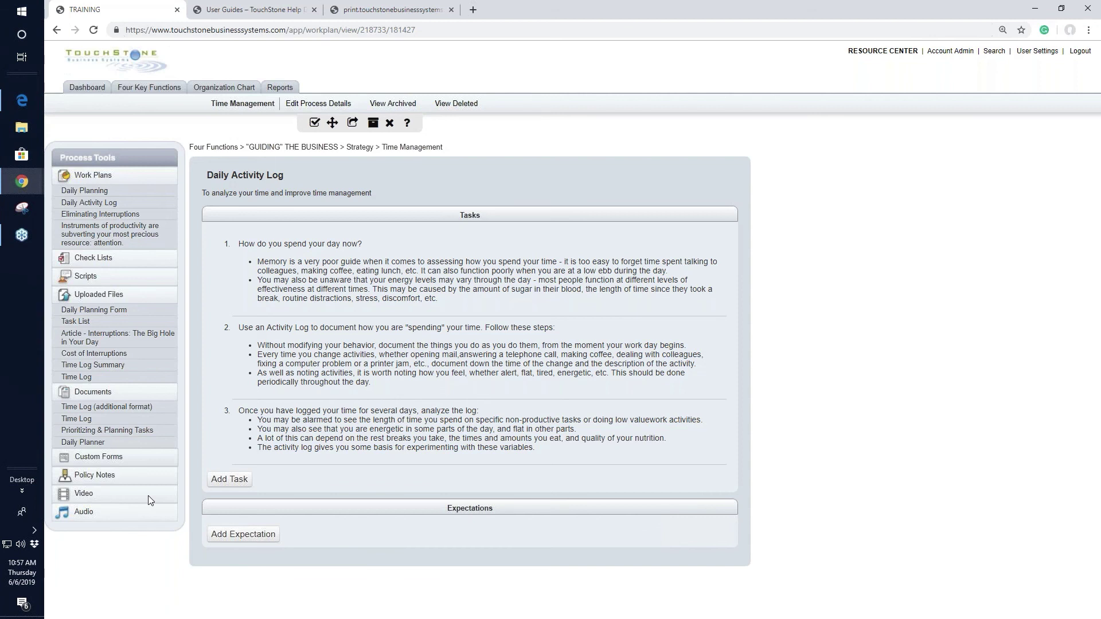
# Look over the blank Time Log and Daily Planner forms, then return to the Dashboard.
pyautogui.click(80, 421)
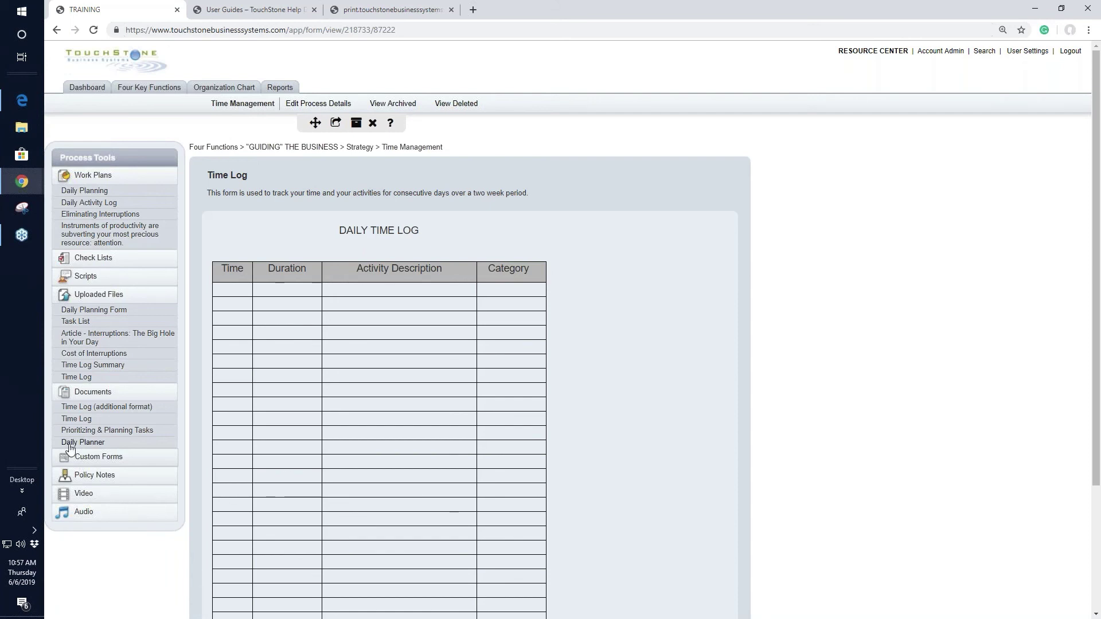
pyautogui.click(92, 447)
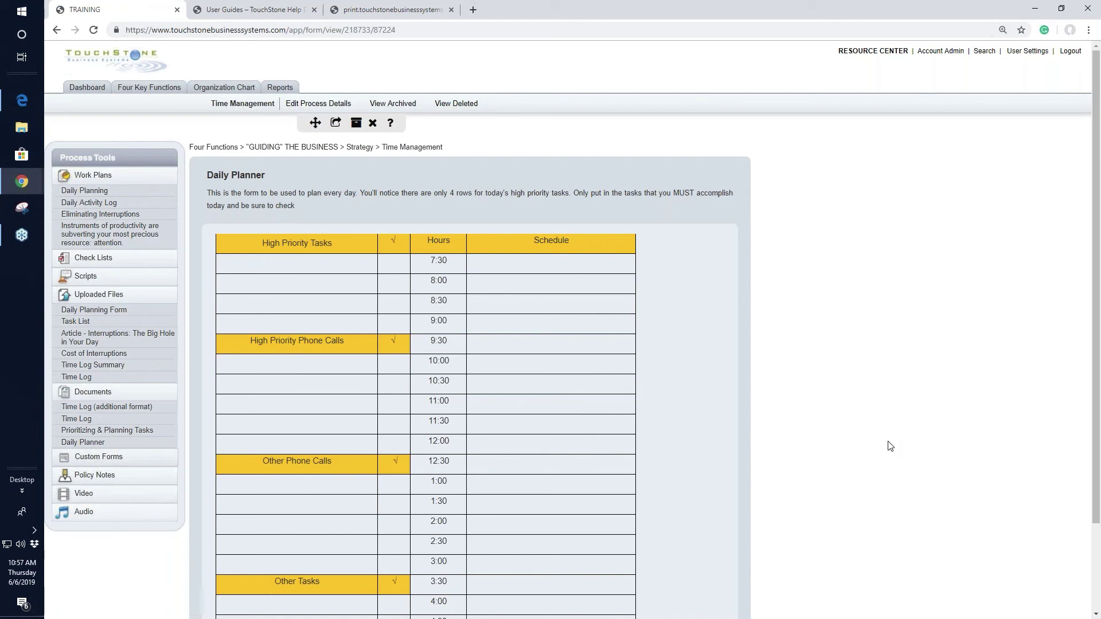
pyautogui.scroll(-1, 888, 445)
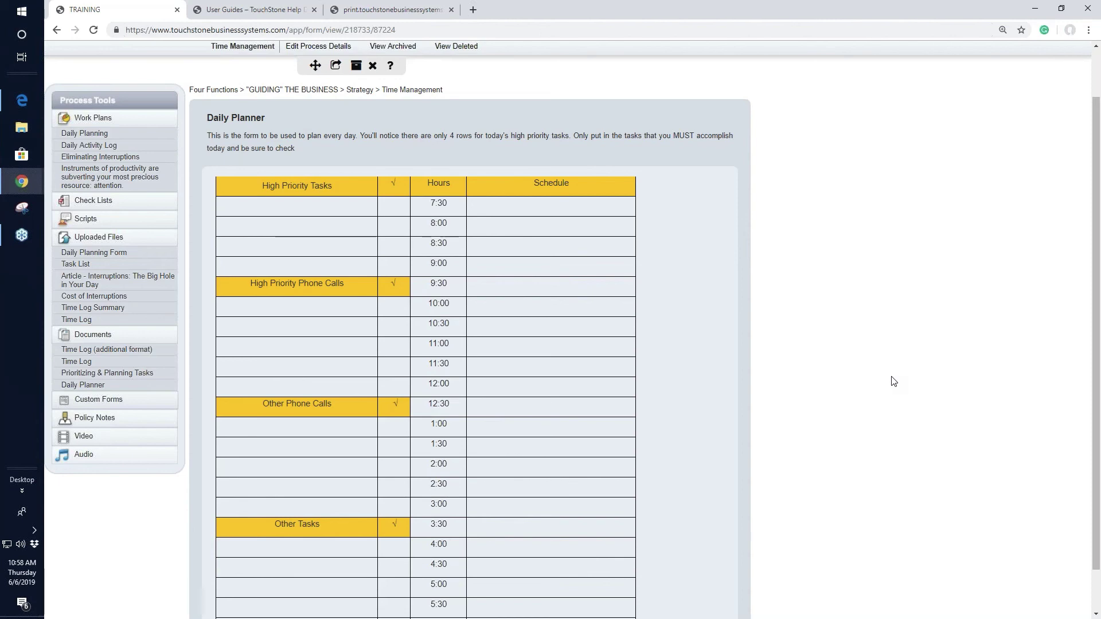
pyautogui.scroll(2, 590, 174)
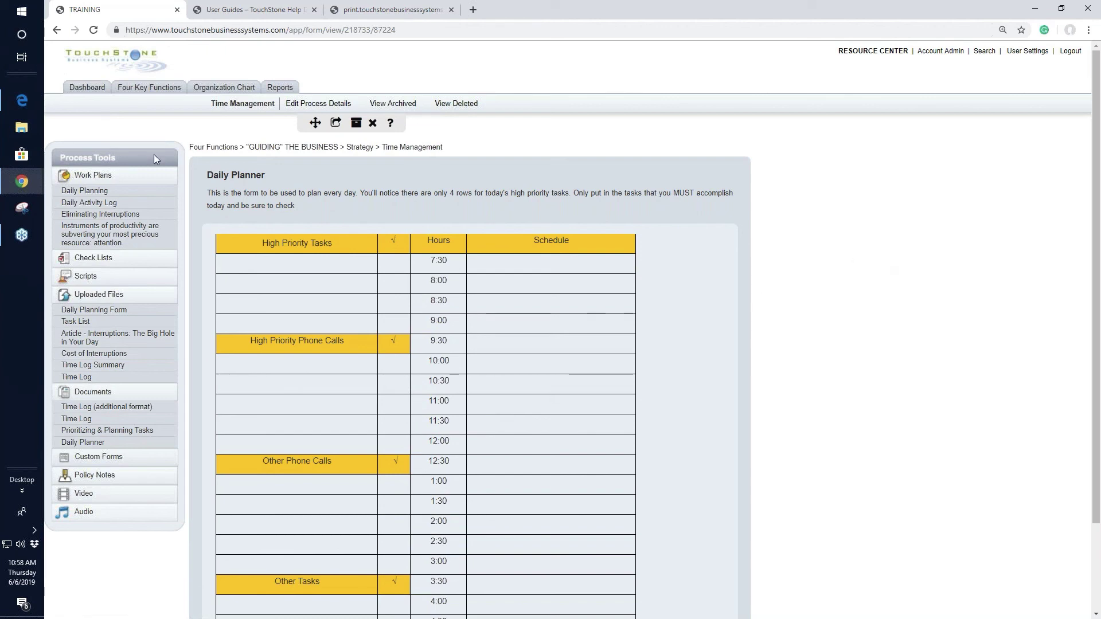
pyautogui.click(86, 89)
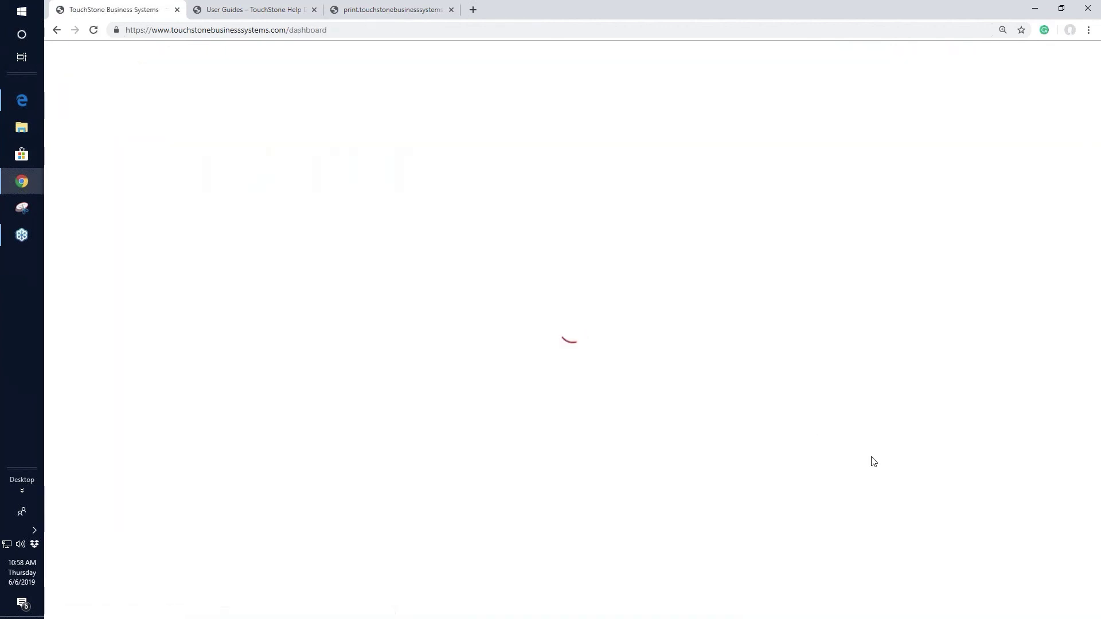